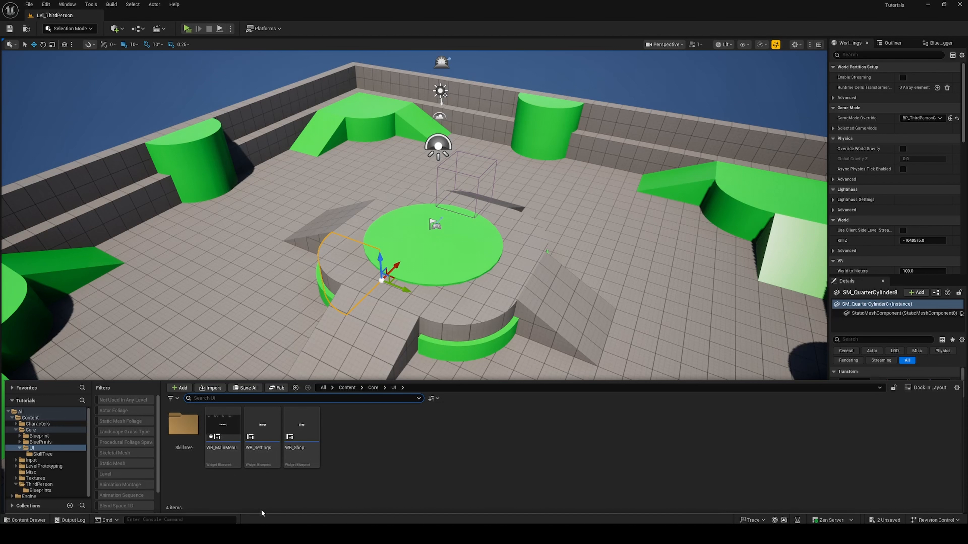
Review the layouts of the WB_Settings, WB_Shop and WB_SkillTreeMenu widgets, and return to WB_MainMenu
{"action": "double_click", "coordinate": [266, 433]}
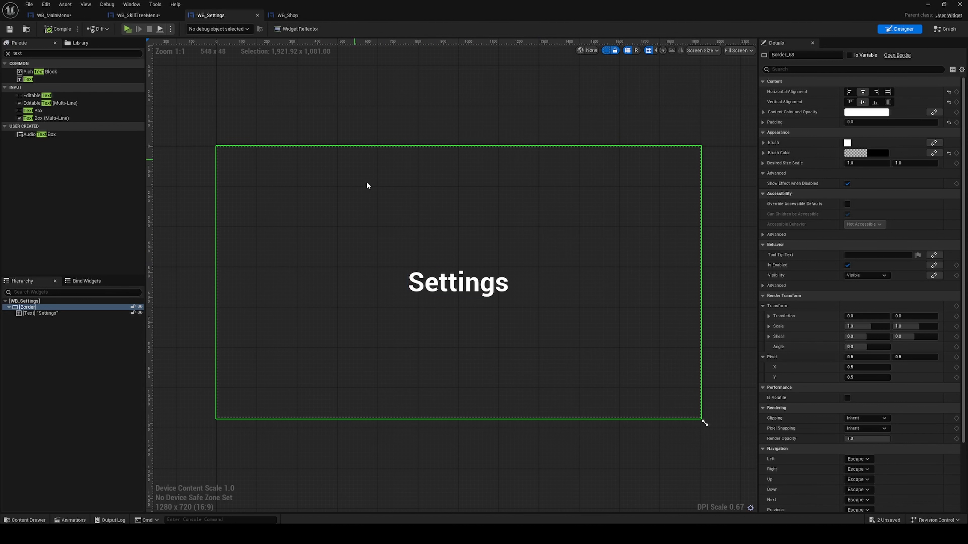
{"action": "left_click", "coordinate": [317, 19]}
{"action": "left_click", "coordinate": [137, 15]}
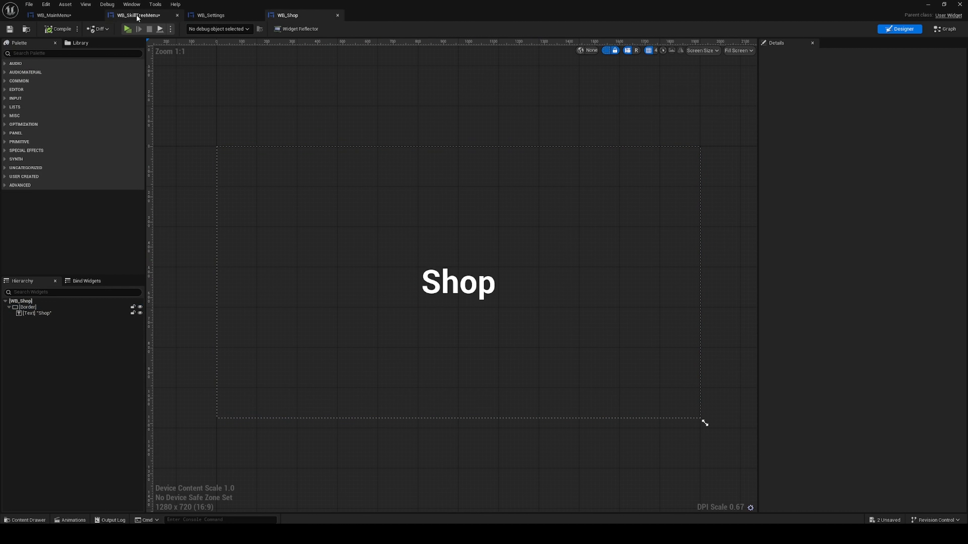
{"action": "scroll", "coordinate": [350, 285], "scroll_direction": "down", "scroll_amount": 3}
{"action": "right_click_drag", "start_coordinate": [350, 283], "coordinate": [523, 298]}
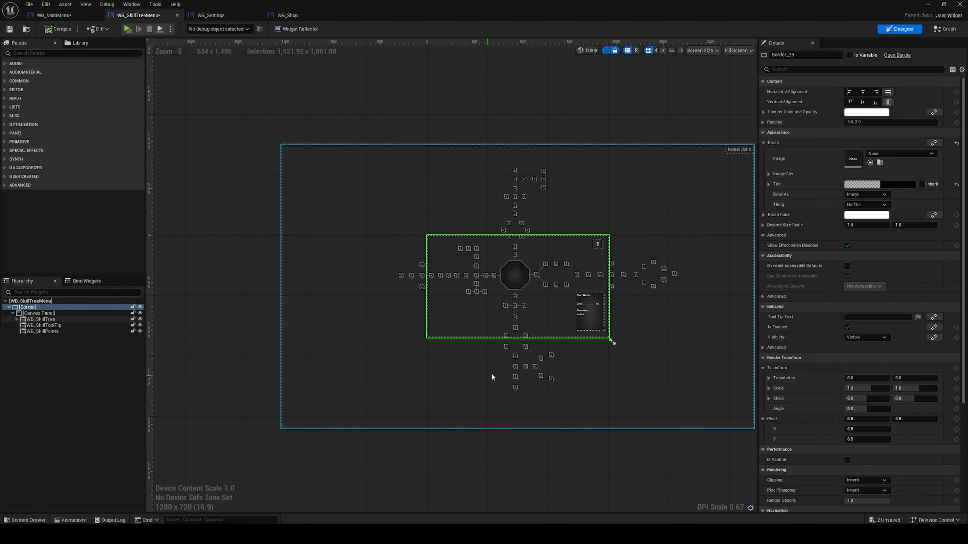
{"action": "right_click_drag", "start_coordinate": [620, 410], "coordinate": [605, 418]}
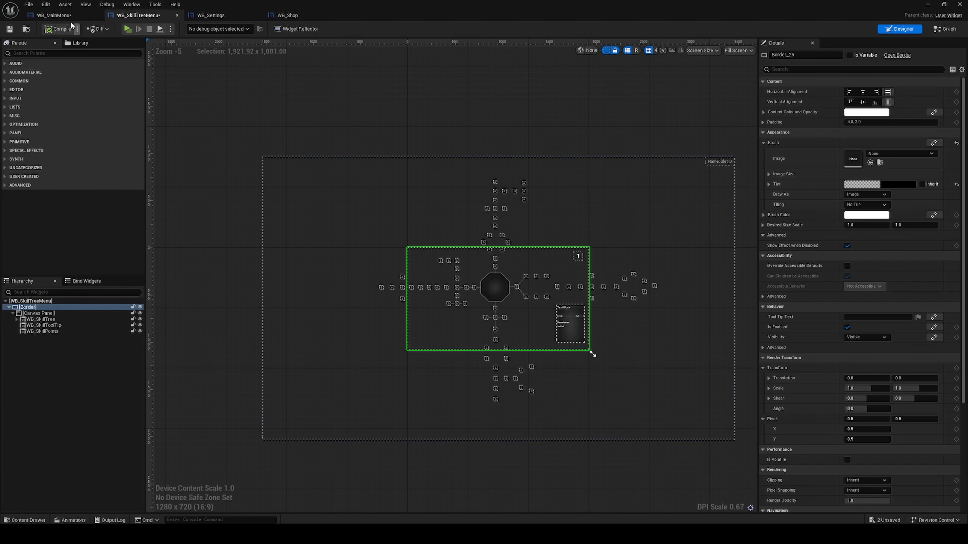
{"action": "left_click", "coordinate": [58, 16]}
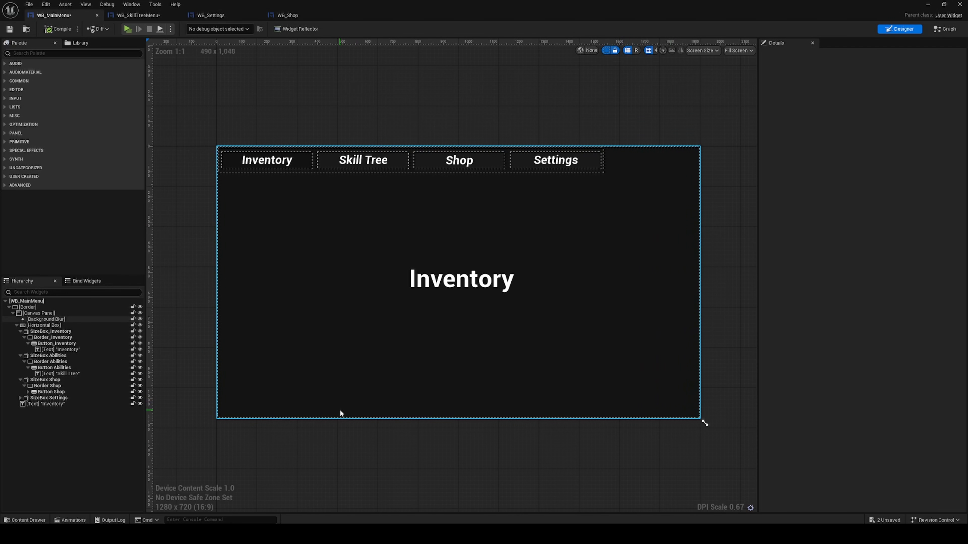
{"action": "key", "text": "ctrl+space"}
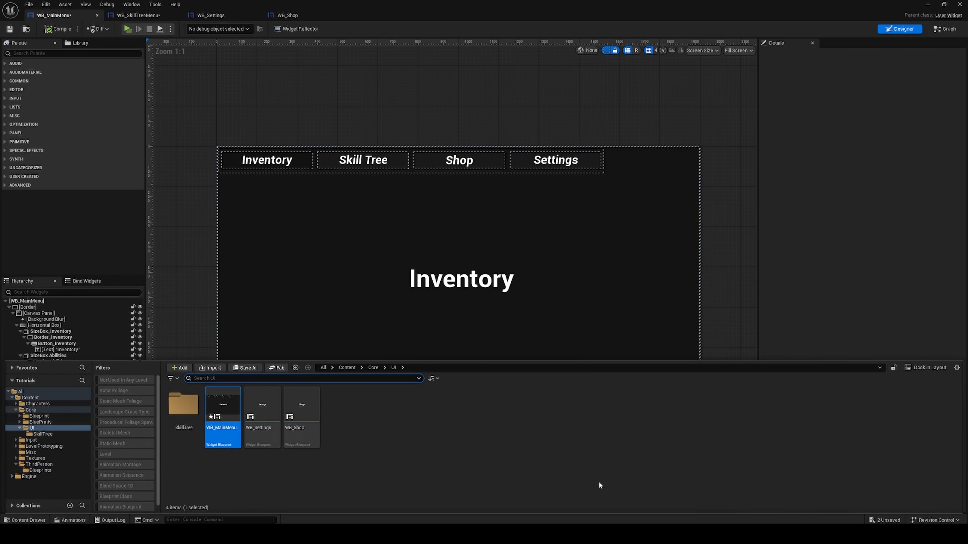
{"action": "right_click", "coordinate": [388, 433]}
{"action": "type", "text": "wid"}
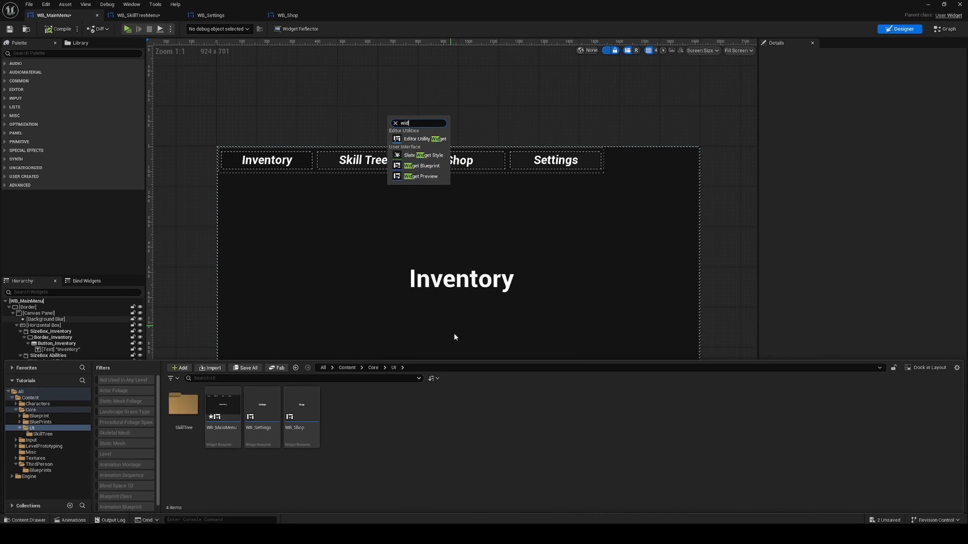
{"action": "left_click", "coordinate": [446, 420]}
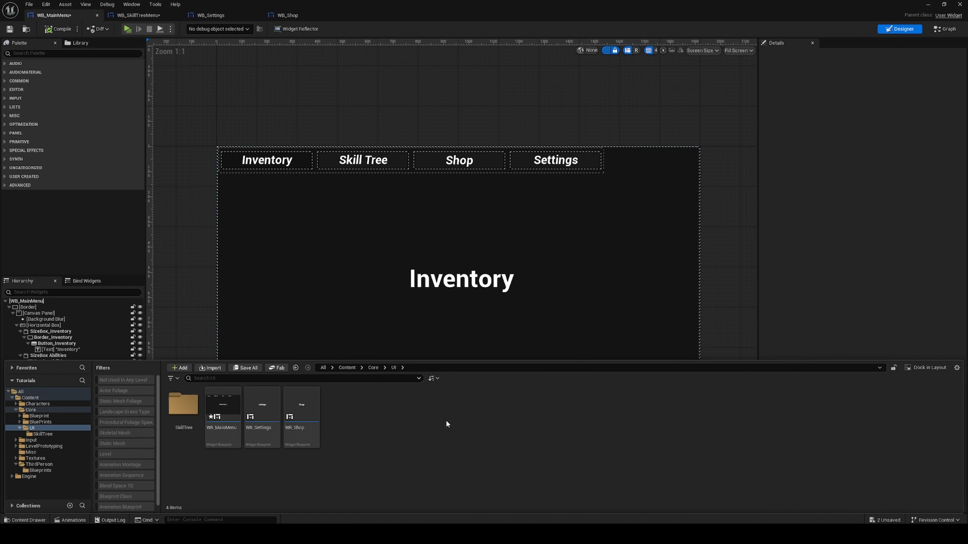
{"action": "left_click", "coordinate": [184, 264]}
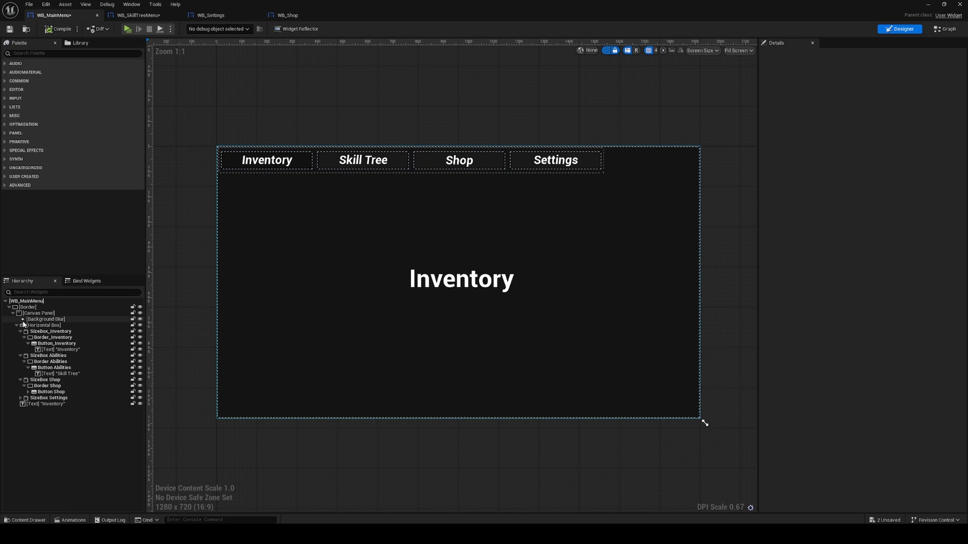
Inspect the brush tint of the main menu's root border, leaving it as it is
{"action": "left_click", "coordinate": [33, 307]}
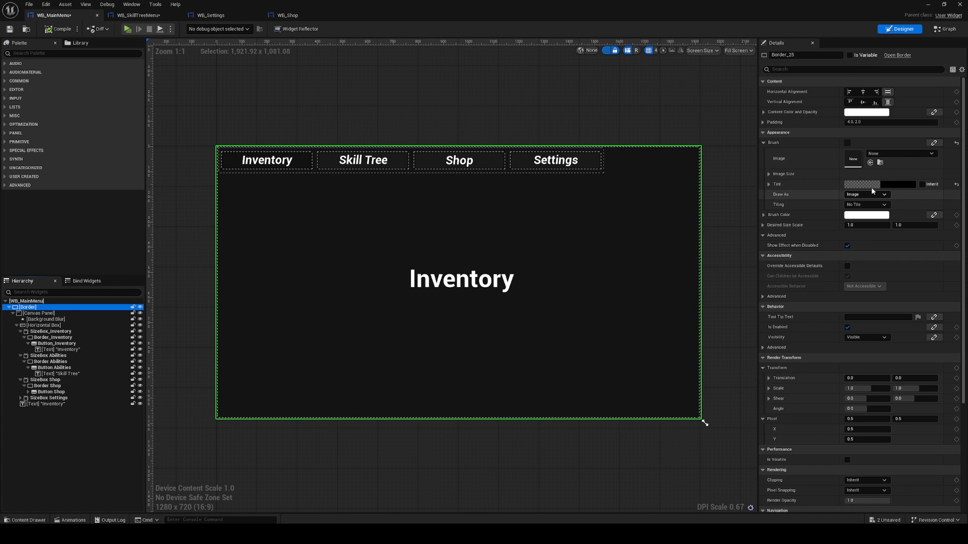
{"action": "left_click", "coordinate": [870, 184]}
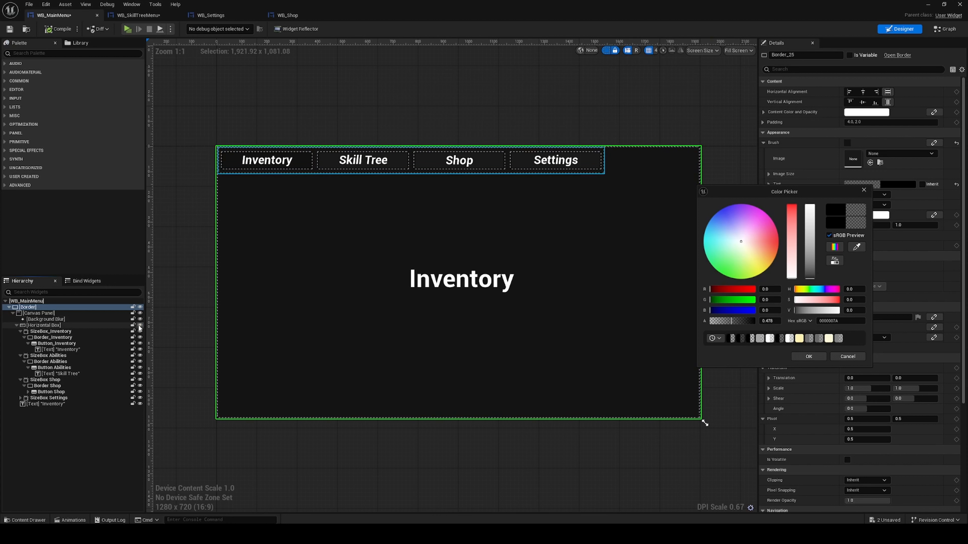
{"action": "left_click", "coordinate": [465, 480]}
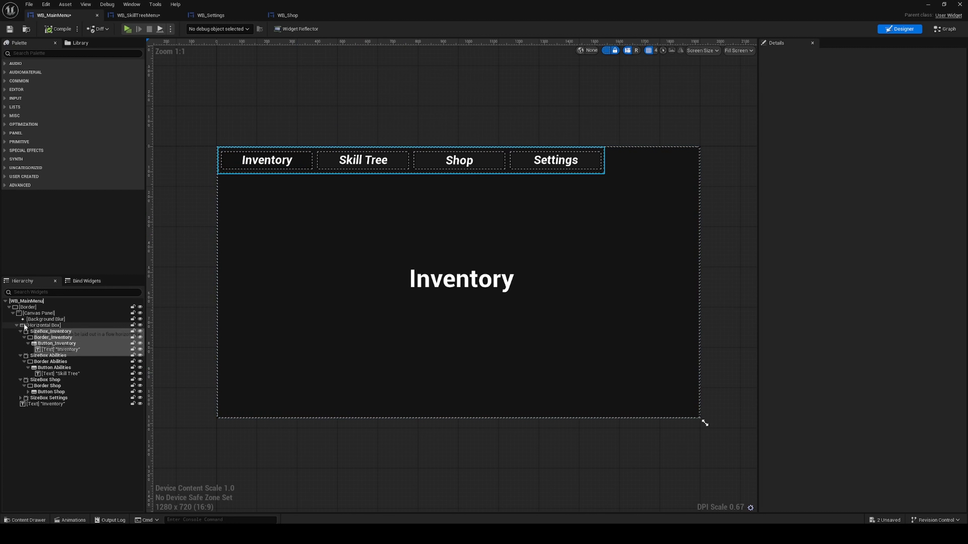
Examine the tab bar's Horizontal Box and the Inventory tab's border tint, button style and text settings
{"action": "left_click", "coordinate": [42, 326]}
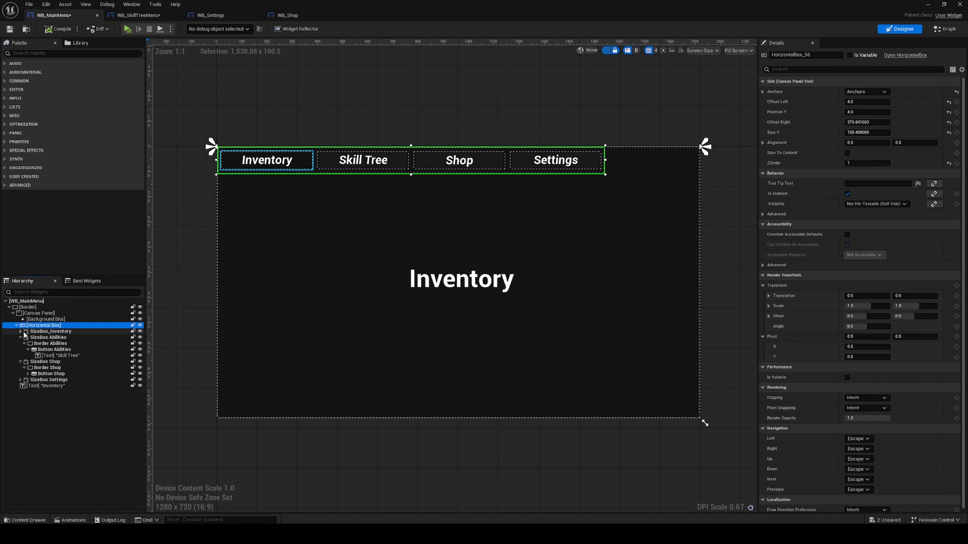
{"action": "left_click", "coordinate": [57, 338]}
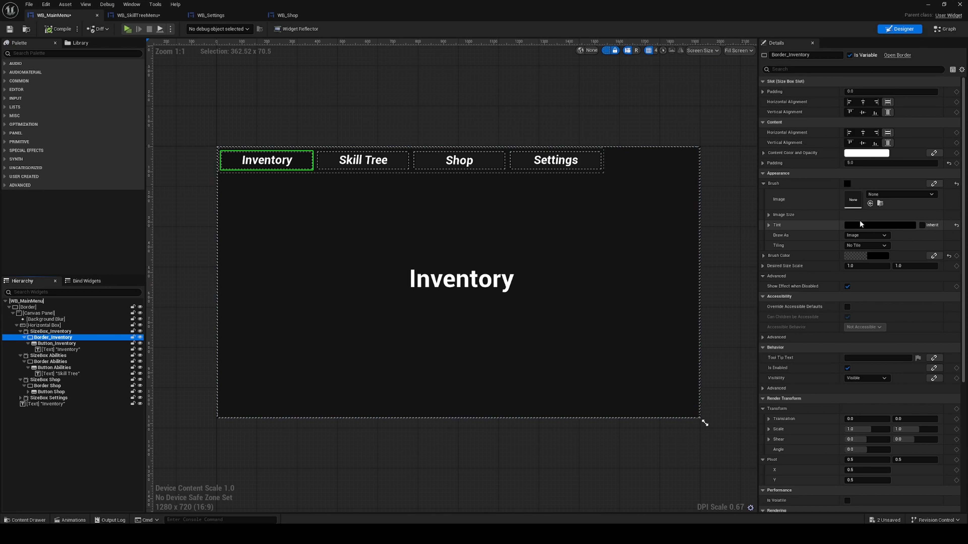
{"action": "left_click", "coordinate": [875, 226]}
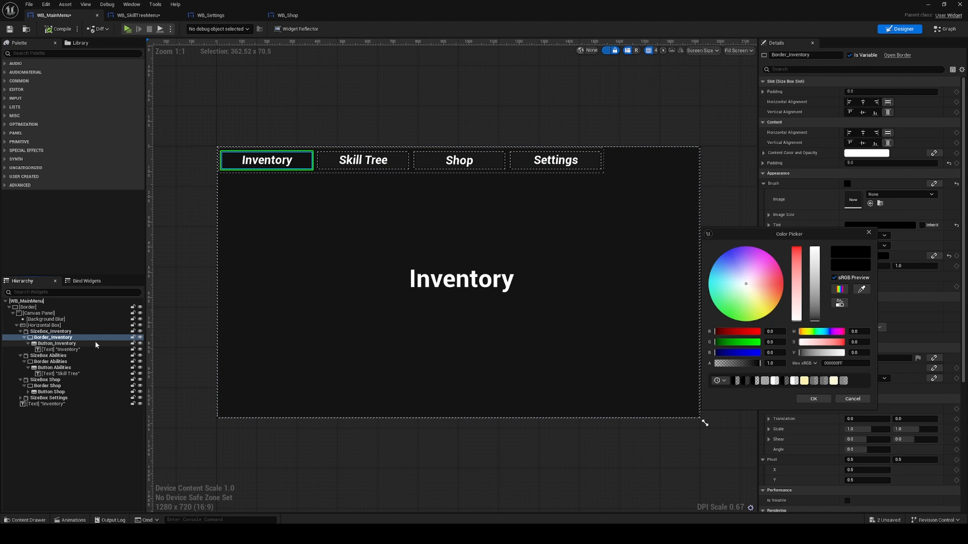
{"action": "left_click", "coordinate": [56, 344]}
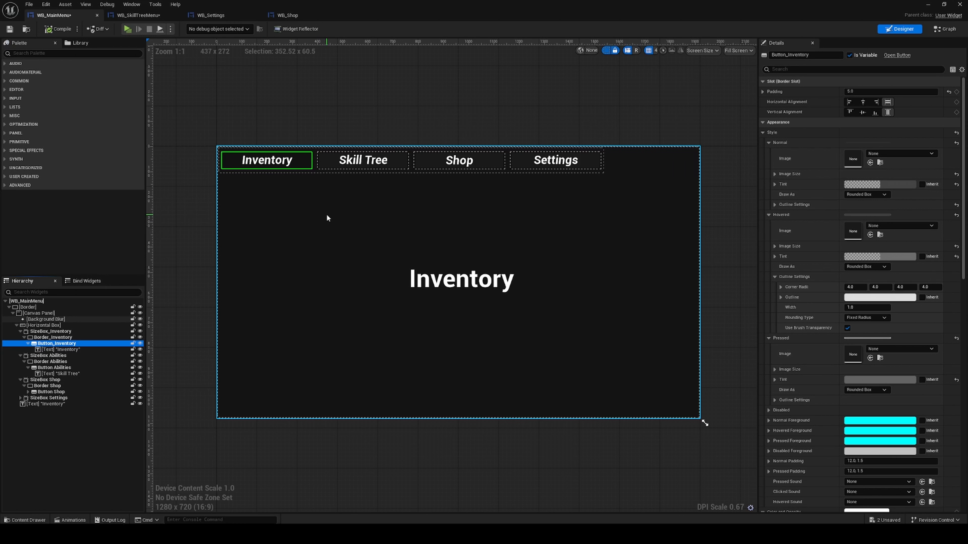
{"action": "left_click", "coordinate": [67, 350]}
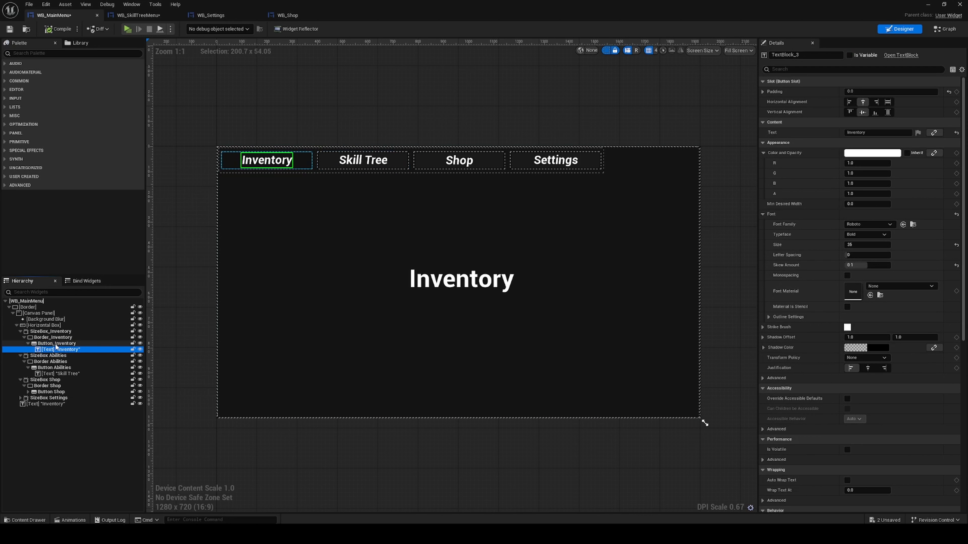
Inspect the tint and brush color of the Skill Tree tab's border, Border Abilities
{"action": "left_click", "coordinate": [51, 361]}
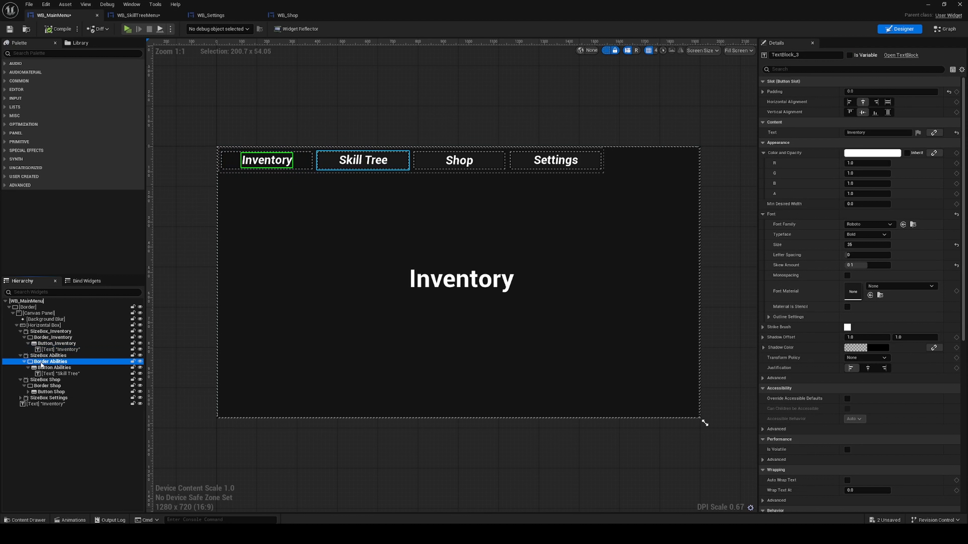
{"action": "left_click", "coordinate": [878, 225]}
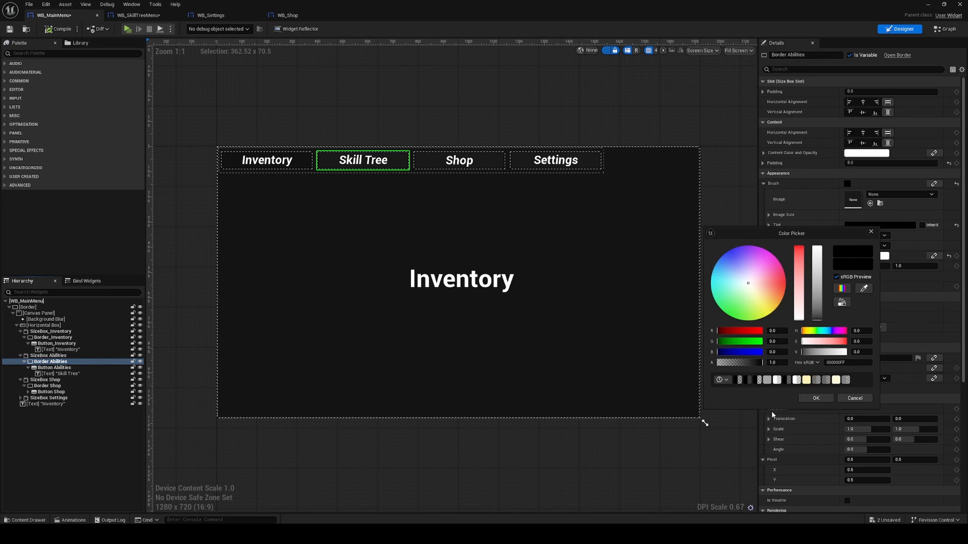
{"action": "left_click", "coordinate": [708, 167]}
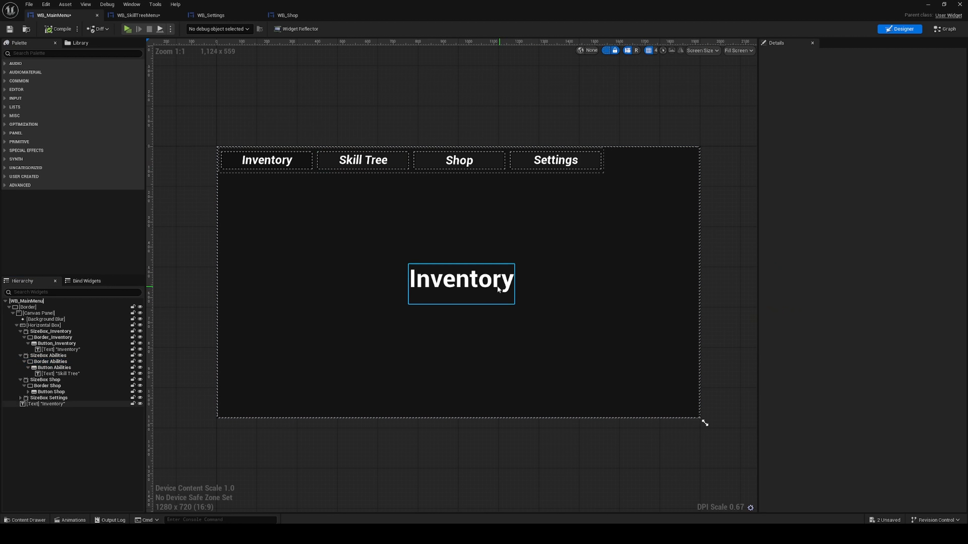
{"action": "left_click", "coordinate": [49, 362]}
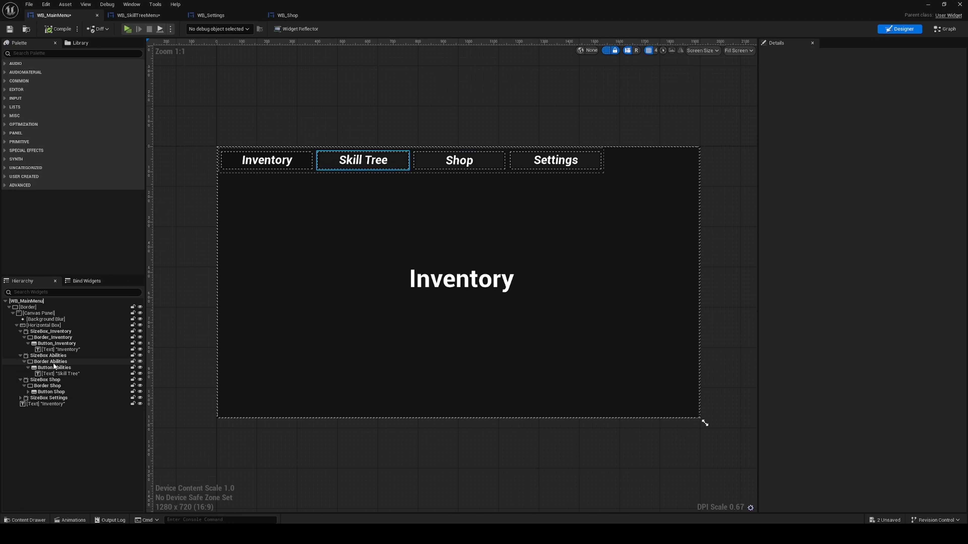
{"action": "left_click", "coordinate": [869, 258]}
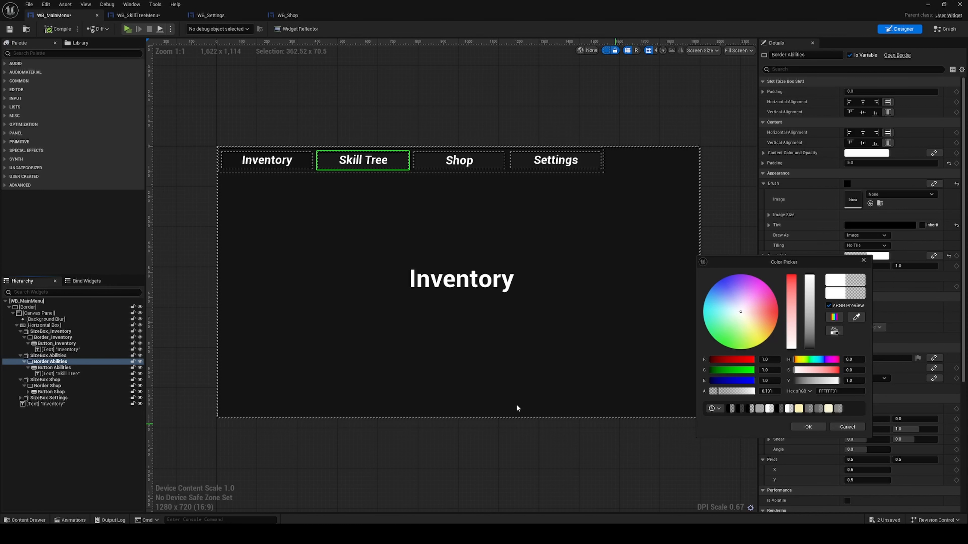
Check the brush color of Border_Inventory and the Normal style of Button_Inventory
{"action": "left_click", "coordinate": [48, 338]}
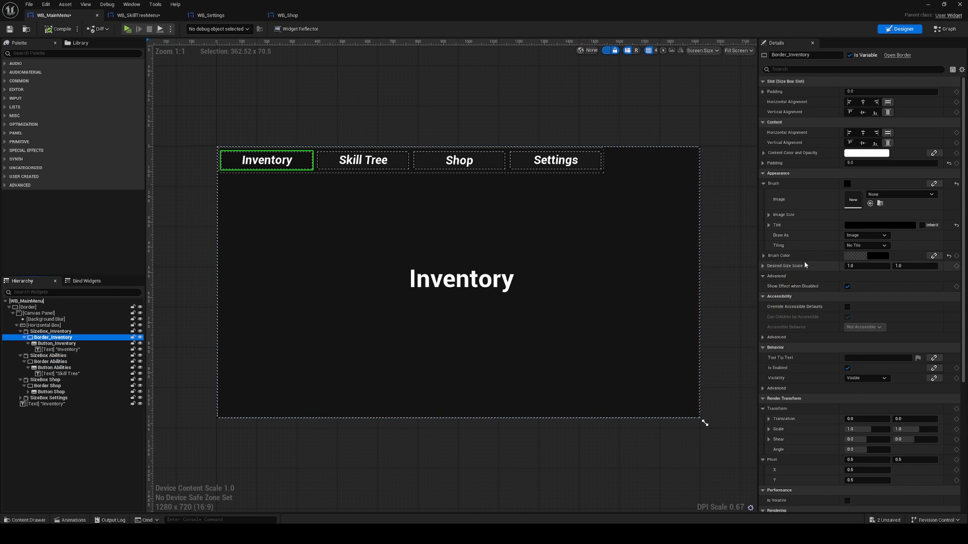
{"action": "left_click", "coordinate": [869, 257]}
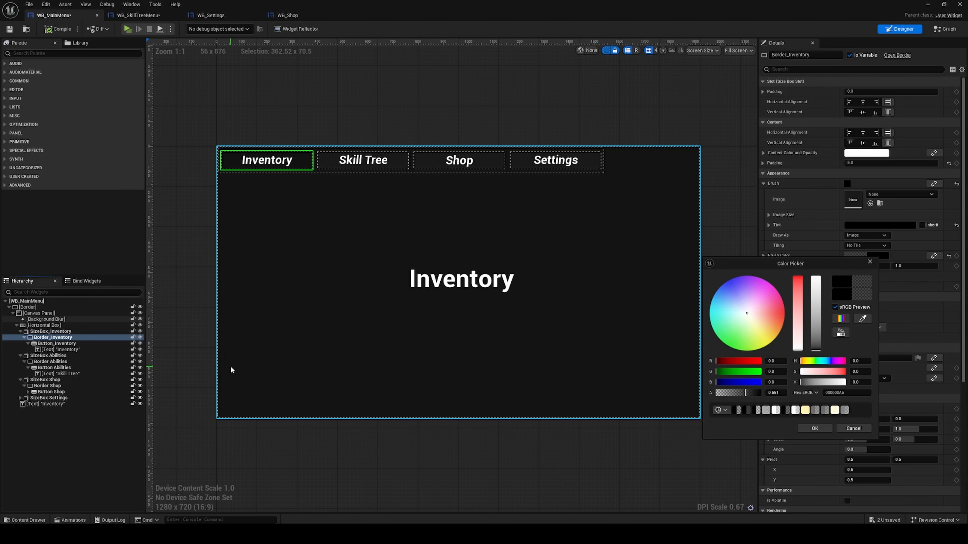
{"action": "left_click", "coordinate": [57, 344]}
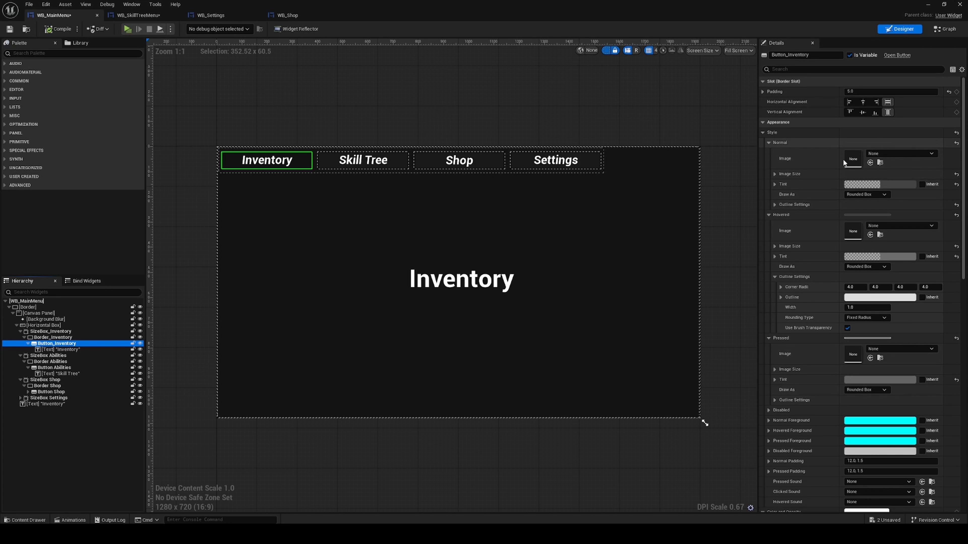
{"action": "left_click", "coordinate": [878, 143]}
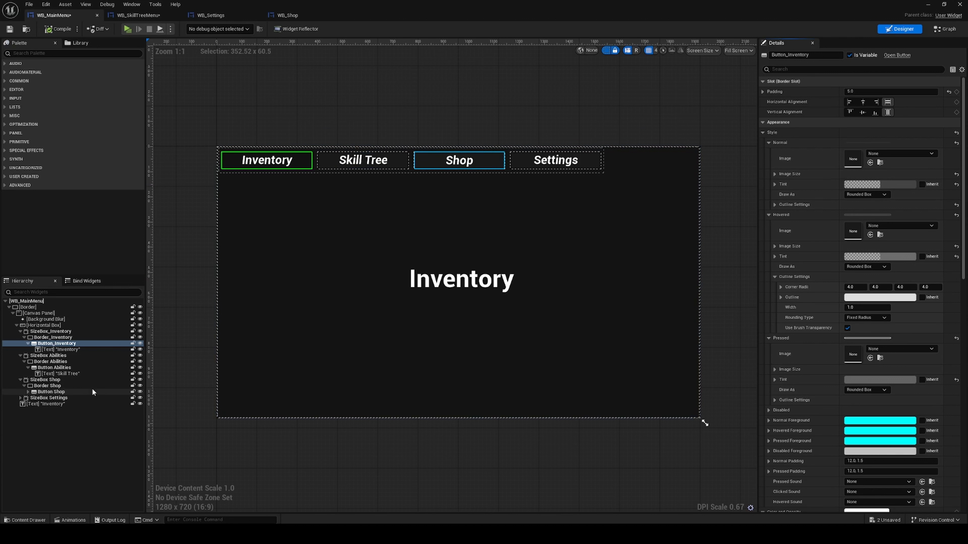
Add a Widget Switcher to the main menu's Canvas Panel
{"action": "left_click", "coordinate": [53, 430]}
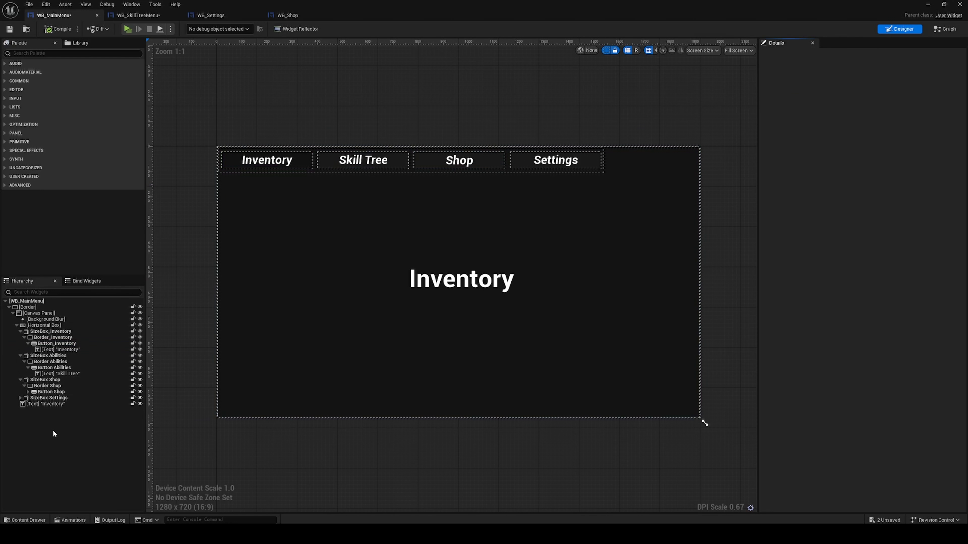
{"action": "left_click", "coordinate": [50, 54]}
{"action": "type", "text": "w"}
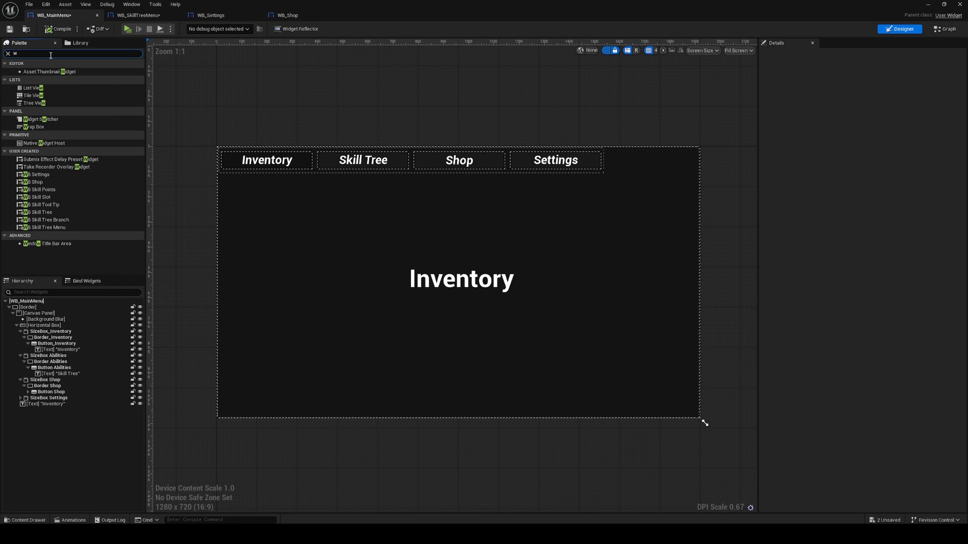
{"action": "type", "text": "w"}
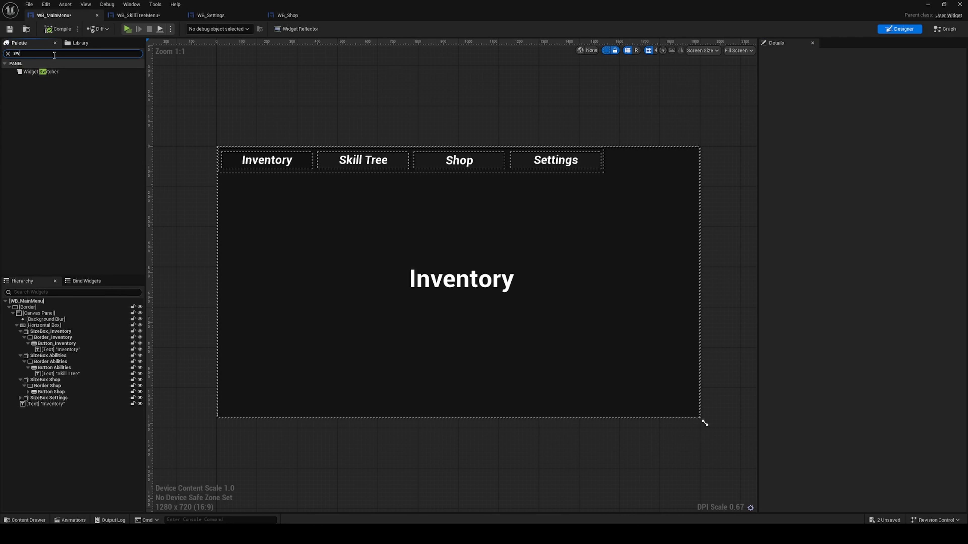
{"action": "left_click_drag", "start_coordinate": [40, 72], "coordinate": [38, 313]}
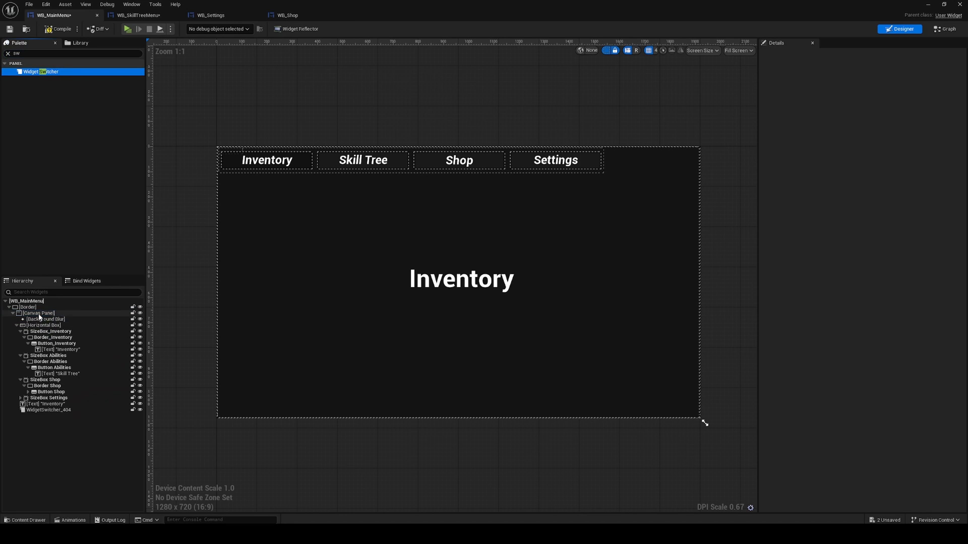
Collapse the Horizontal Box in the hierarchy and rename the new widget switcher TabsSwitcher
{"action": "left_click", "coordinate": [17, 326]}
{"action": "left_click", "coordinate": [44, 338]}
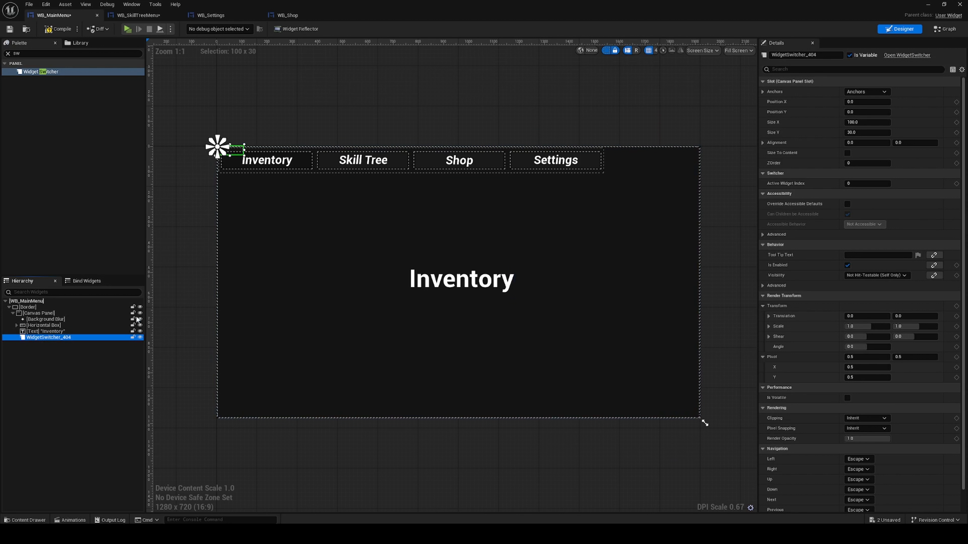
{"action": "left_click", "coordinate": [785, 55]}
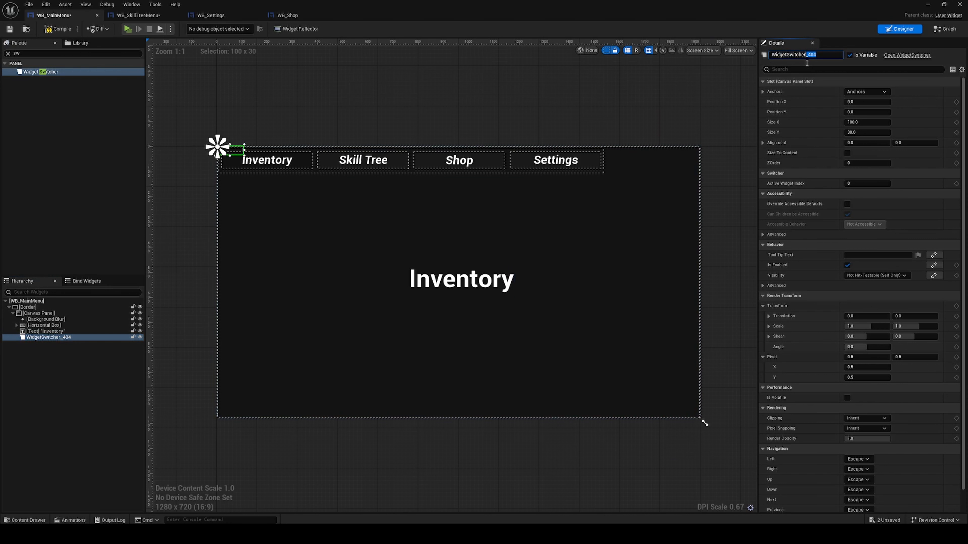
{"action": "left_click_drag", "start_coordinate": [782, 56], "coordinate": [738, 61]}
{"action": "left_click", "coordinate": [777, 57]}
{"action": "left_click", "coordinate": [628, 248]}
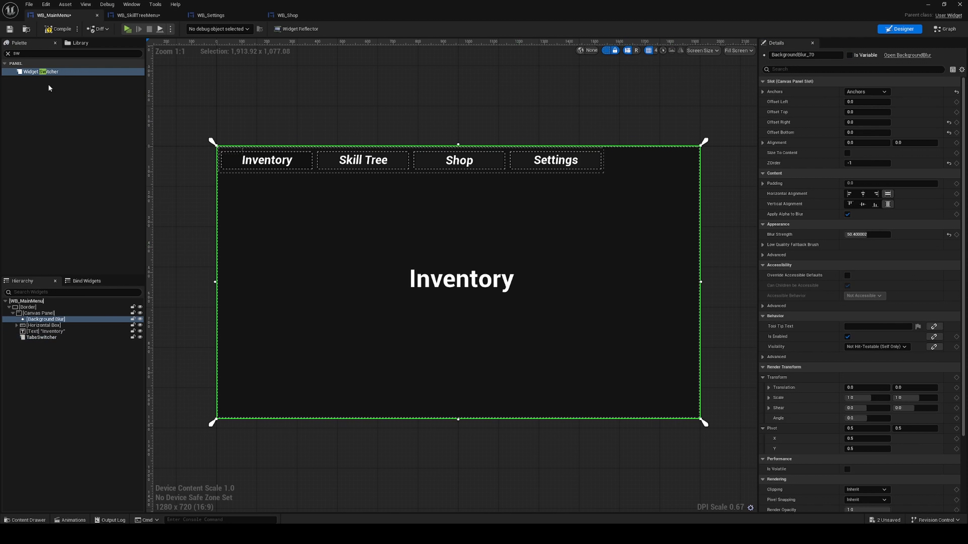
Add the WB_Shop widget as a child of TabsSwitcher
{"action": "key", "text": "BackSpace"}
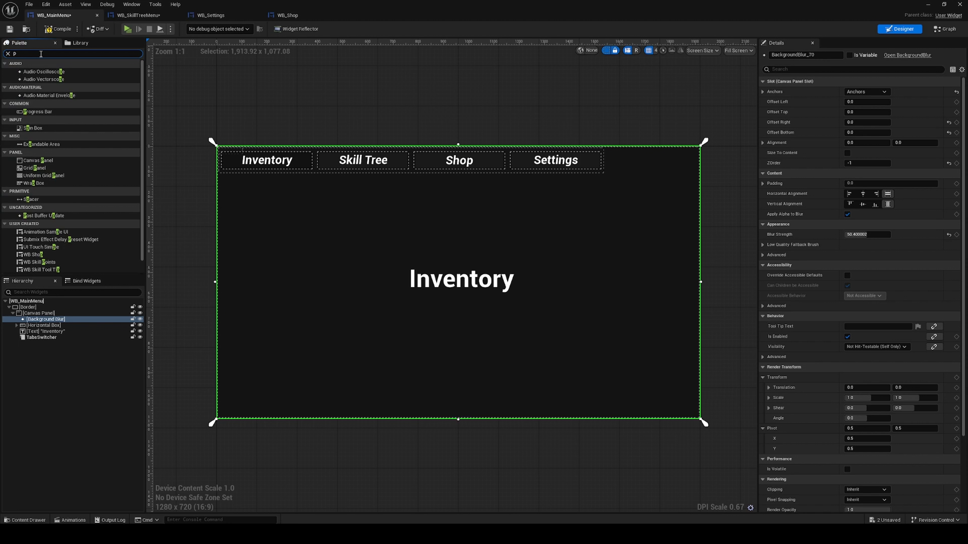
{"action": "key", "text": "BackSpace"}
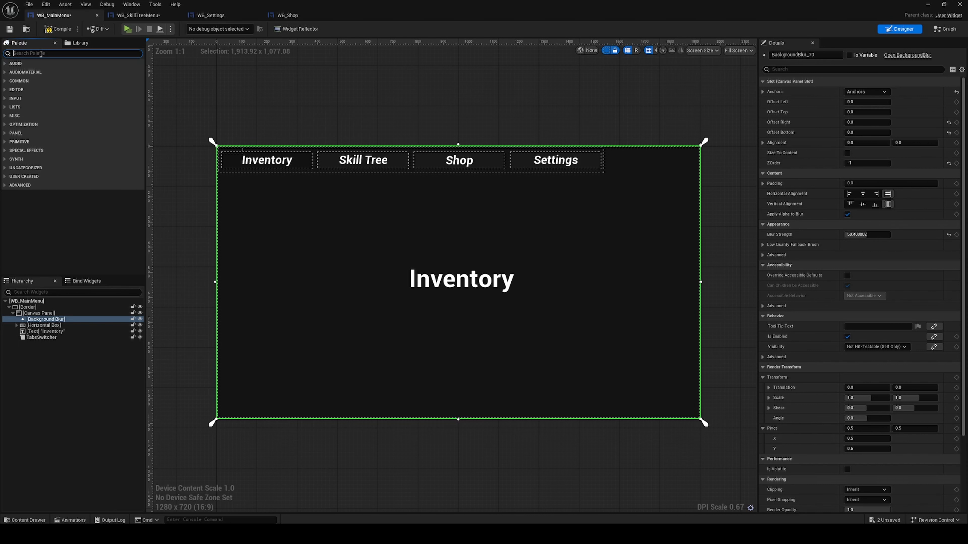
{"action": "type", "text": "shop"}
{"action": "left_click_drag", "start_coordinate": [33, 71], "coordinate": [42, 338]}
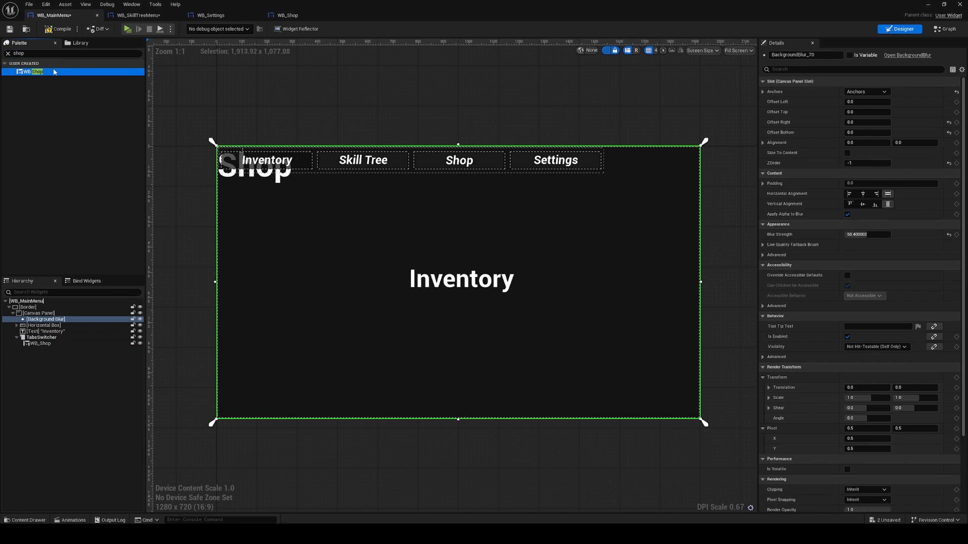
{"action": "left_click", "coordinate": [8, 53]}
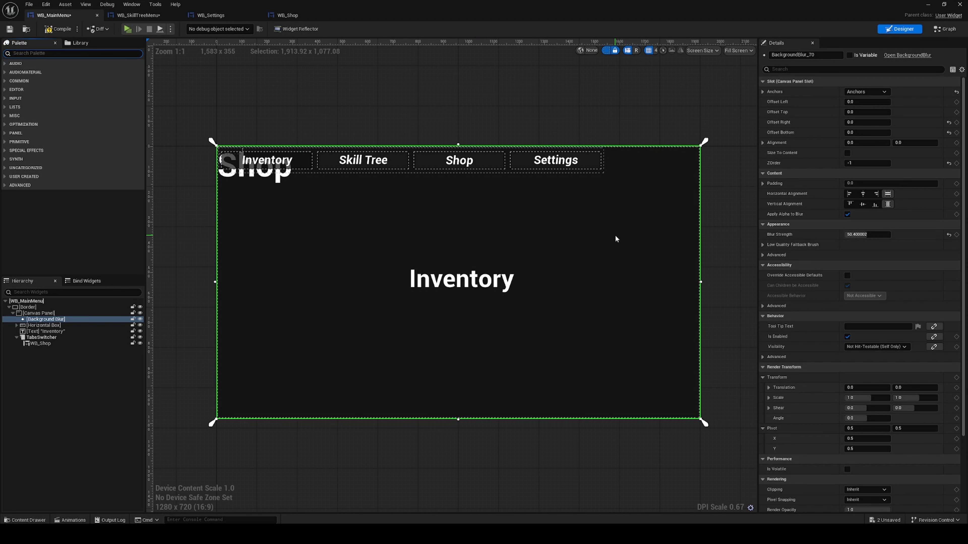
Hide TabsSwitcher in the designer view and anchor it to the centre of the canvas
{"action": "scroll", "coordinate": [614, 234], "scroll_direction": "up", "scroll_amount": 1}
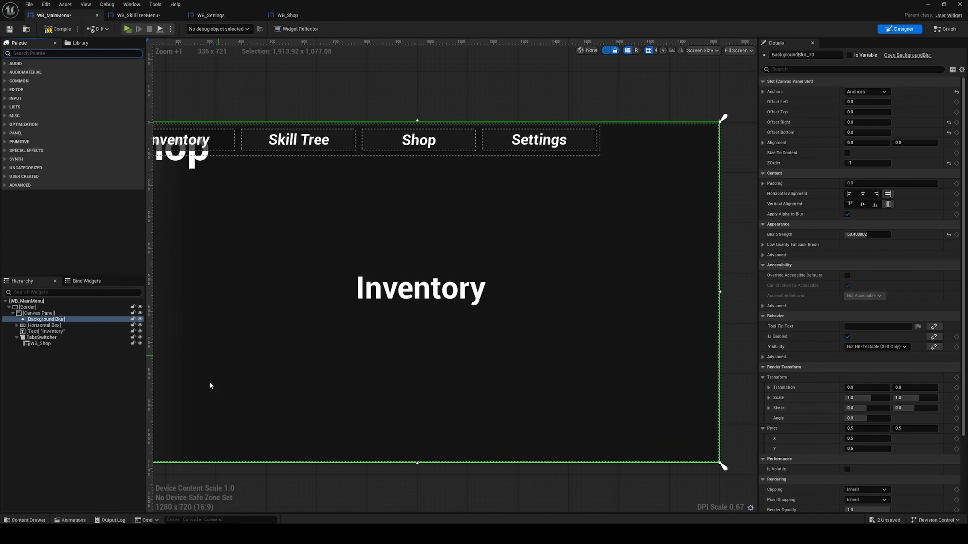
{"action": "scroll", "coordinate": [291, 310], "scroll_direction": "down", "scroll_amount": 2}
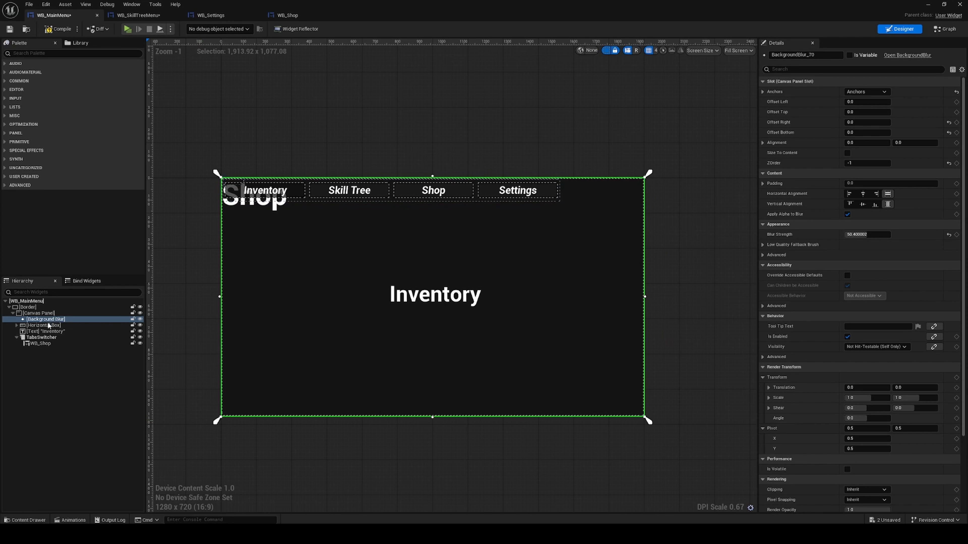
{"action": "left_click", "coordinate": [140, 338]}
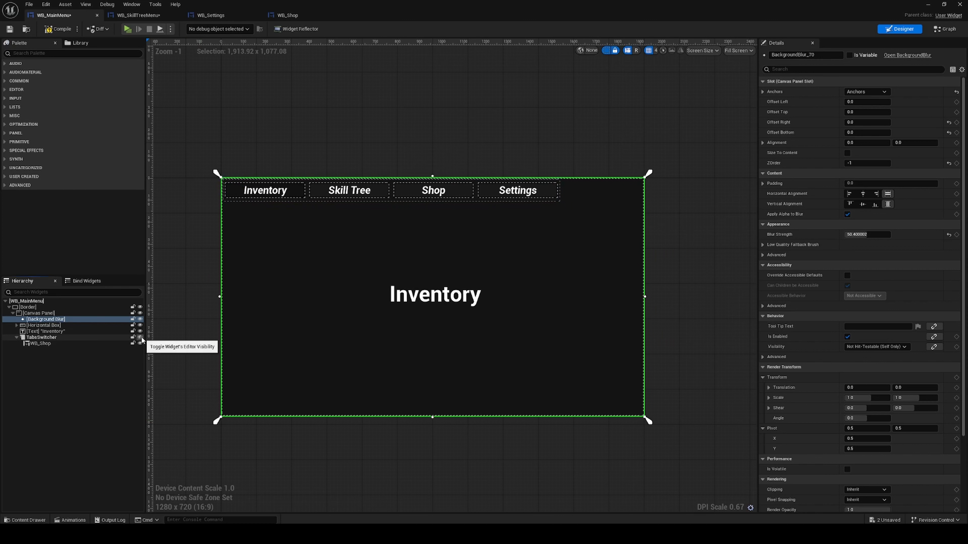
{"action": "left_click", "coordinate": [42, 343]}
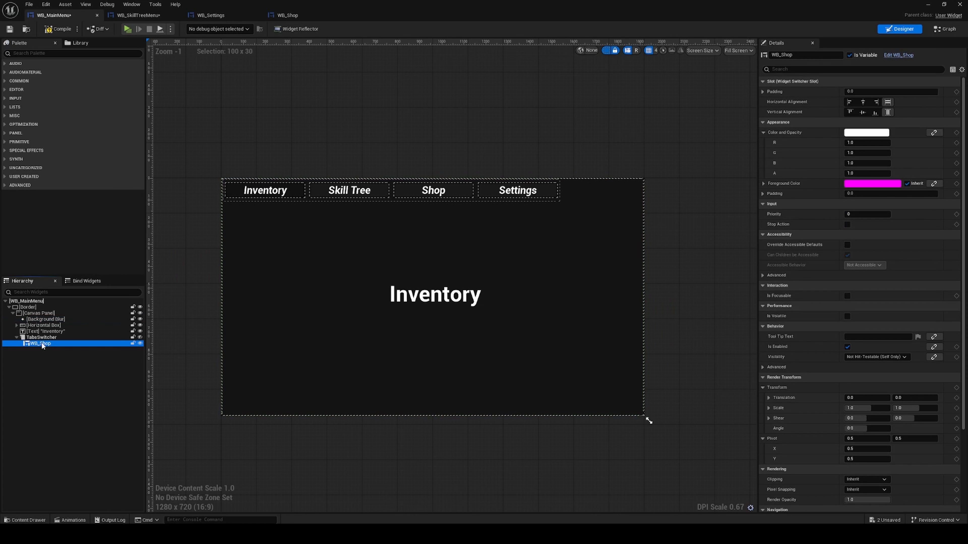
{"action": "left_click", "coordinate": [42, 338]}
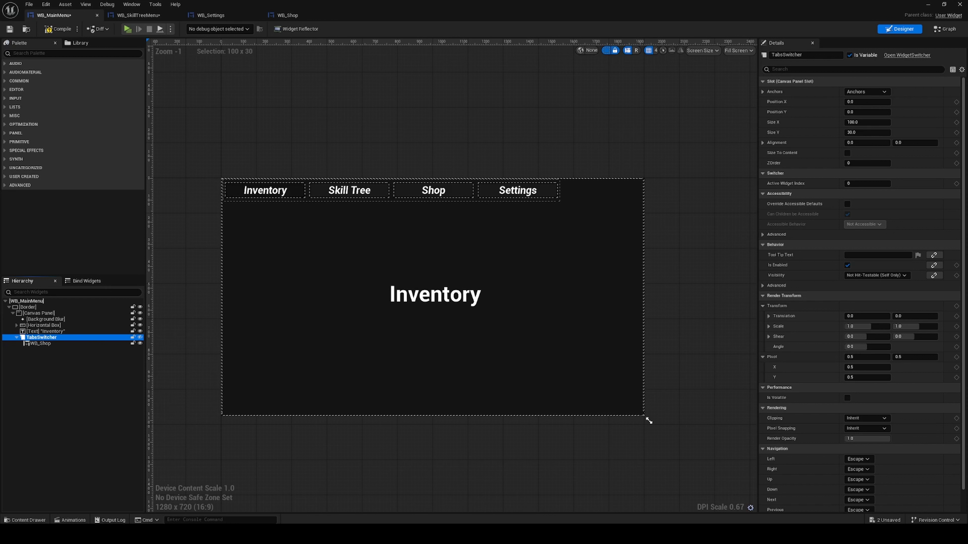
{"action": "left_click", "coordinate": [871, 92]}
{"action": "left_click", "coordinate": [887, 136]}
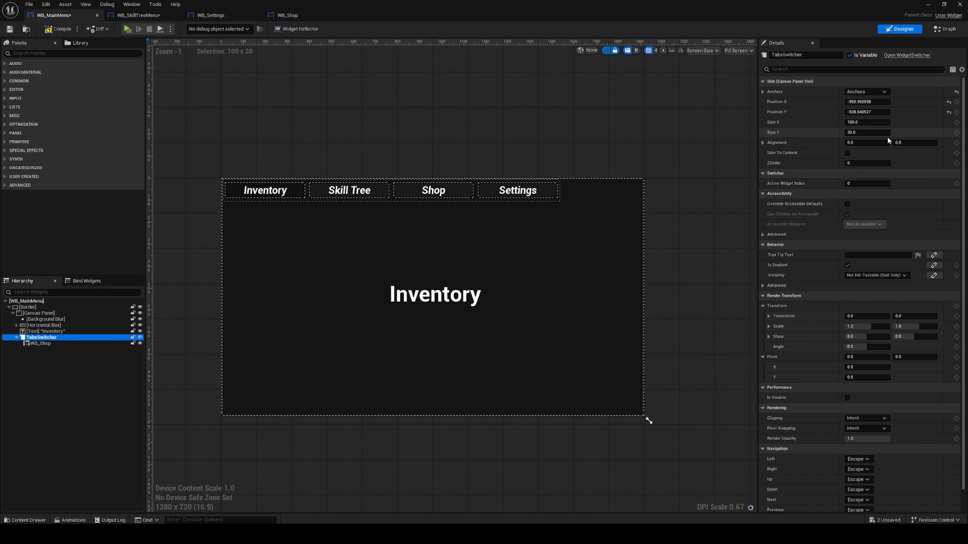
Set TabsSwitcher's Position X and Y to 0 and its alignment to 0.5 on both axes
{"action": "left_click", "coordinate": [862, 102]}
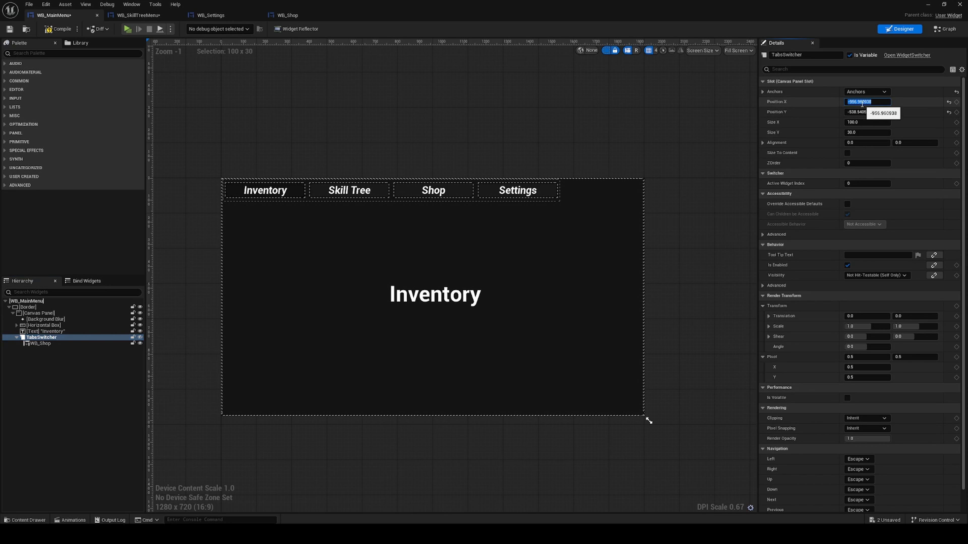
{"action": "type", "text": "0"}
{"action": "left_click", "coordinate": [872, 111]}
{"action": "type", "text": "0"}
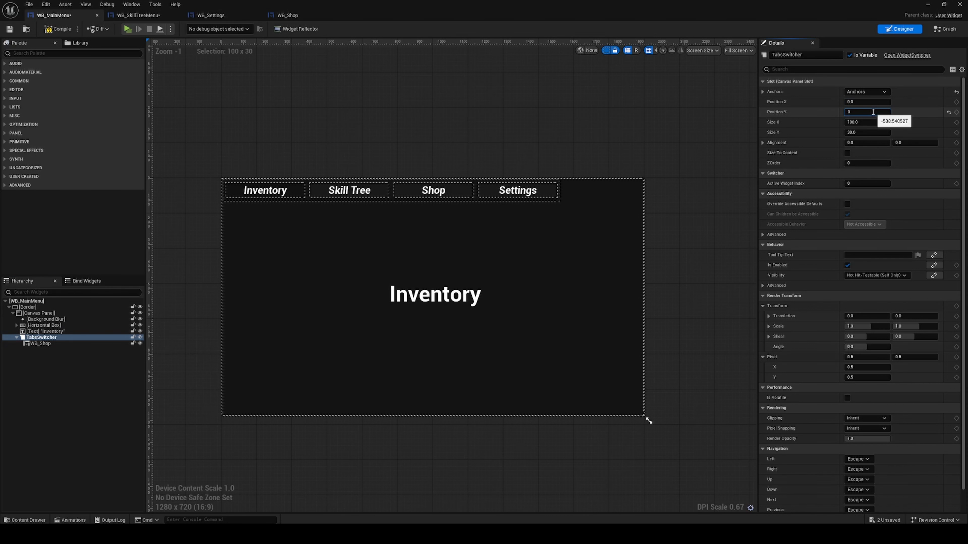
{"action": "left_click", "coordinate": [873, 142]}
{"action": "type", "text": "0."}
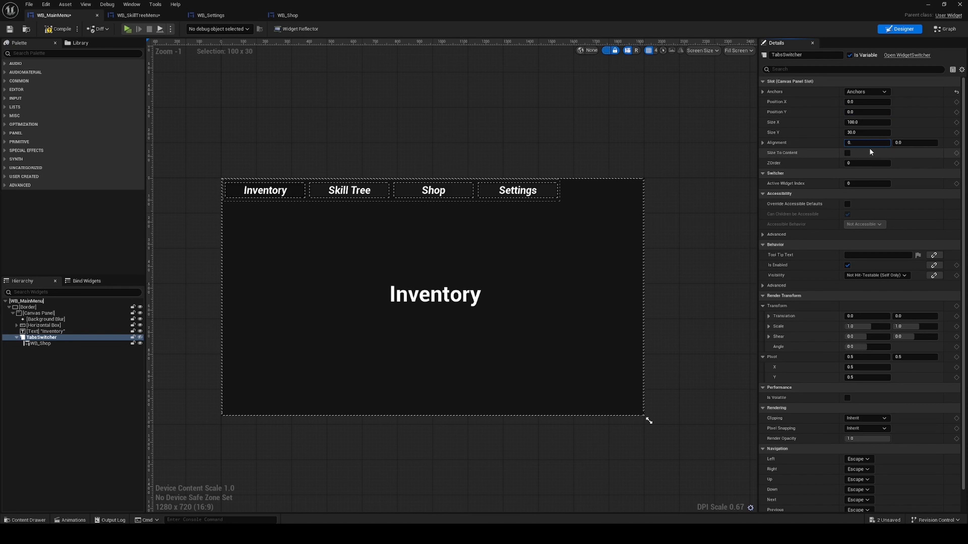
{"action": "type", "text": "5"}
{"action": "left_click", "coordinate": [912, 142]}
{"action": "type", "text": "0.5"}
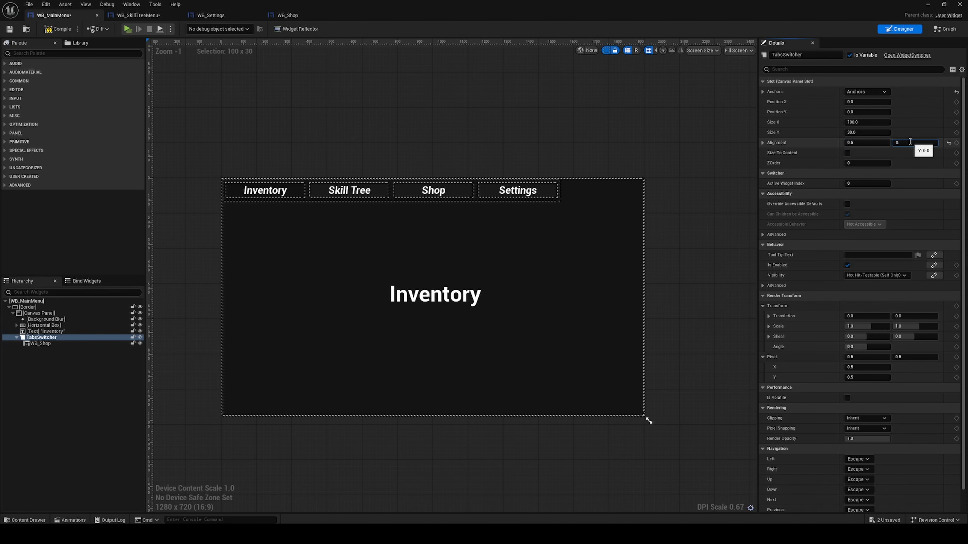
Show TabsSwitcher in the designer again and set its size to 1920 by 1080
{"action": "left_click", "coordinate": [139, 338]}
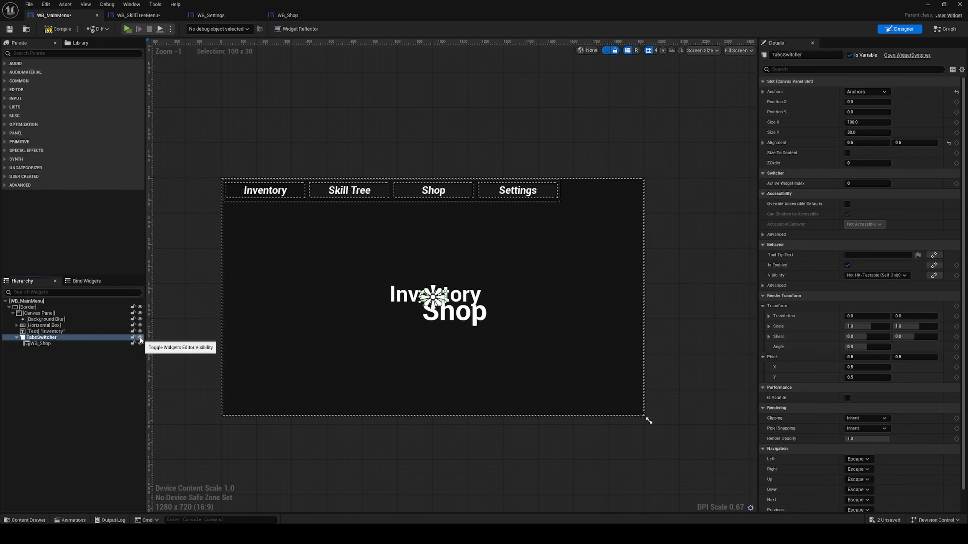
{"action": "left_click", "coordinate": [469, 319]}
{"action": "left_click", "coordinate": [477, 329]}
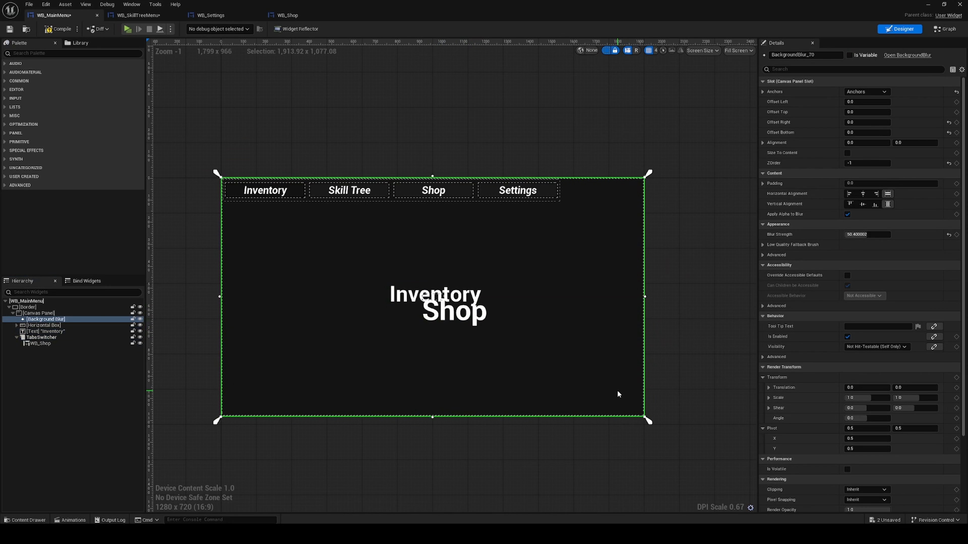
{"action": "left_click", "coordinate": [42, 337]}
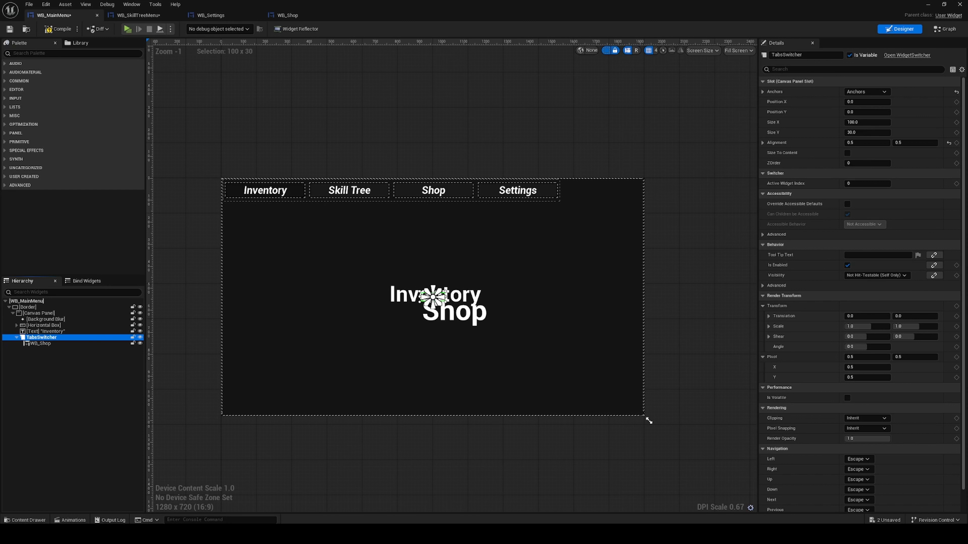
{"action": "left_click", "coordinate": [864, 122]}
{"action": "type", "text": "1920.0"}
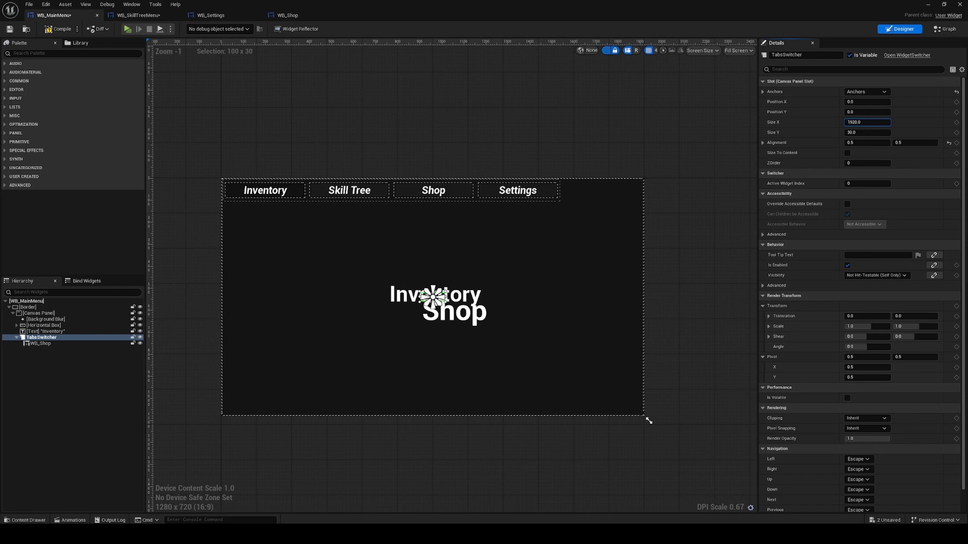
{"action": "left_click", "coordinate": [865, 132]}
{"action": "type", "text": "1080.0"}
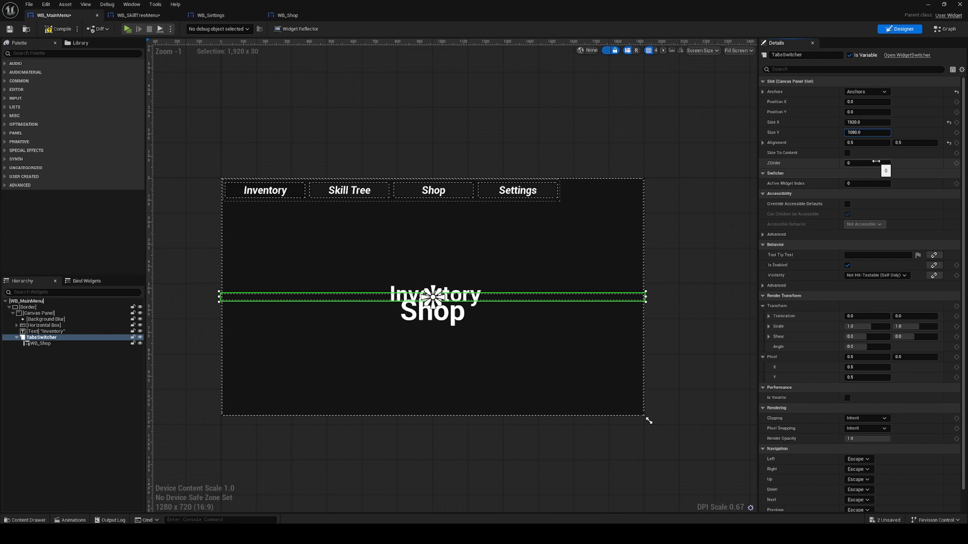
{"action": "left_click", "coordinate": [720, 336]}
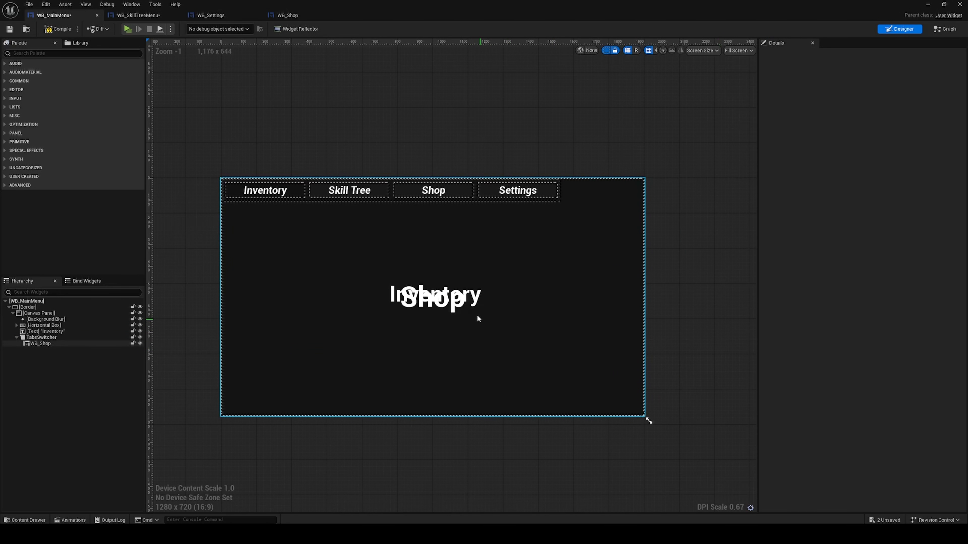
Hide TabsSwitcher in the designer and add the WB_SkillTreeMenu widget as its child after WB_Shop
{"action": "left_click", "coordinate": [54, 338]}
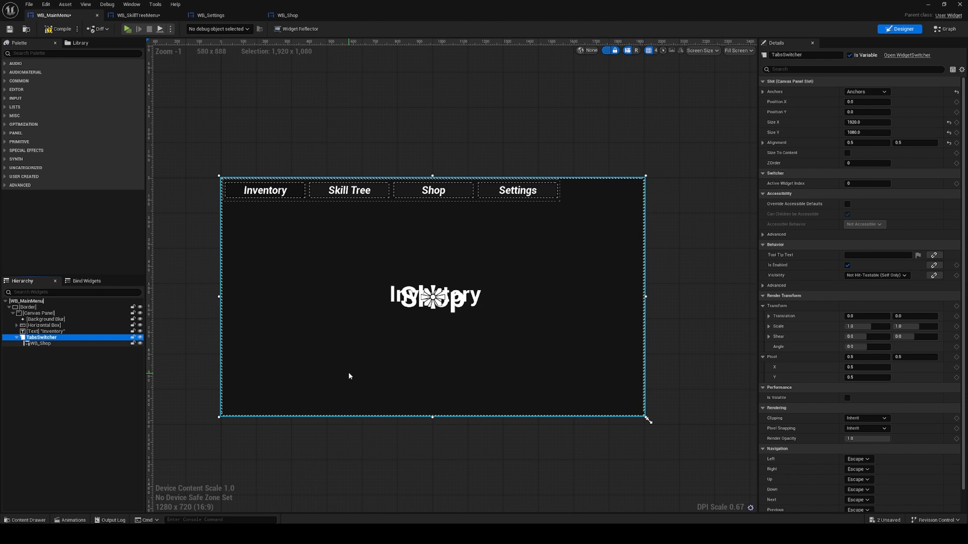
{"action": "left_click", "coordinate": [140, 337]}
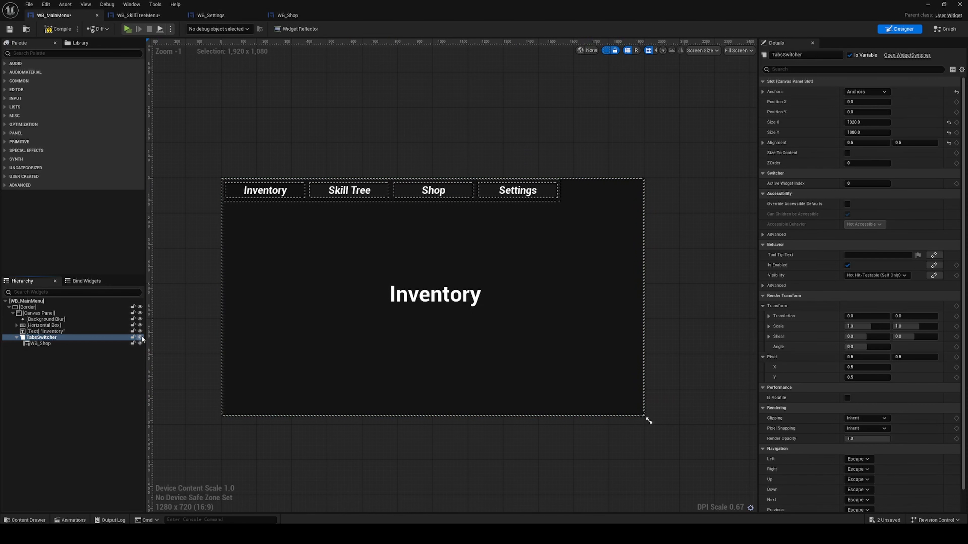
{"action": "left_click", "coordinate": [27, 54]}
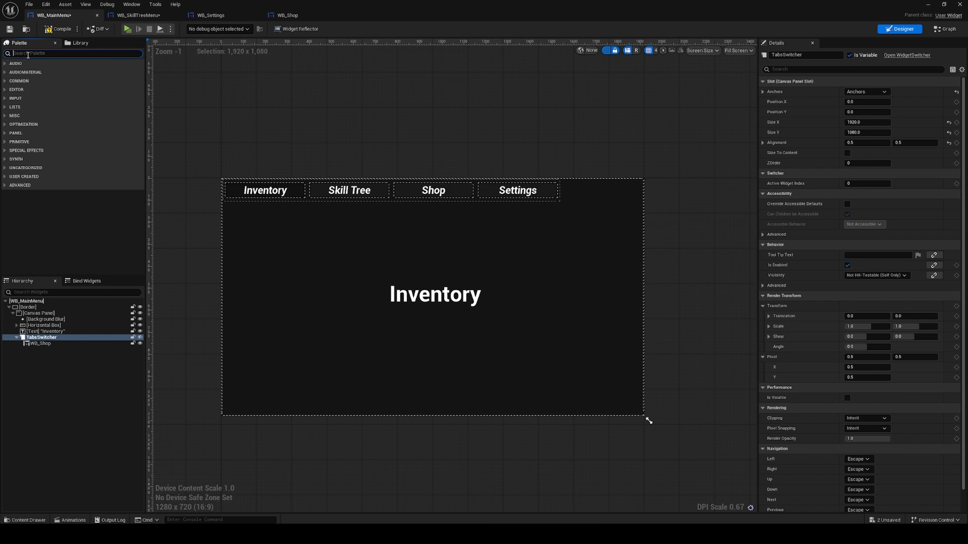
{"action": "type", "text": "skil"}
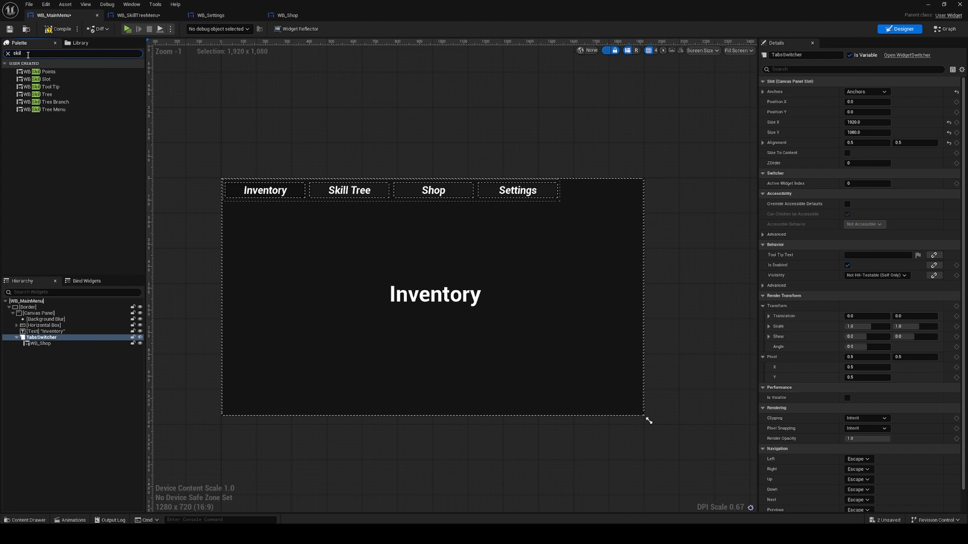
{"action": "left_click_drag", "start_coordinate": [53, 110], "coordinate": [40, 341]}
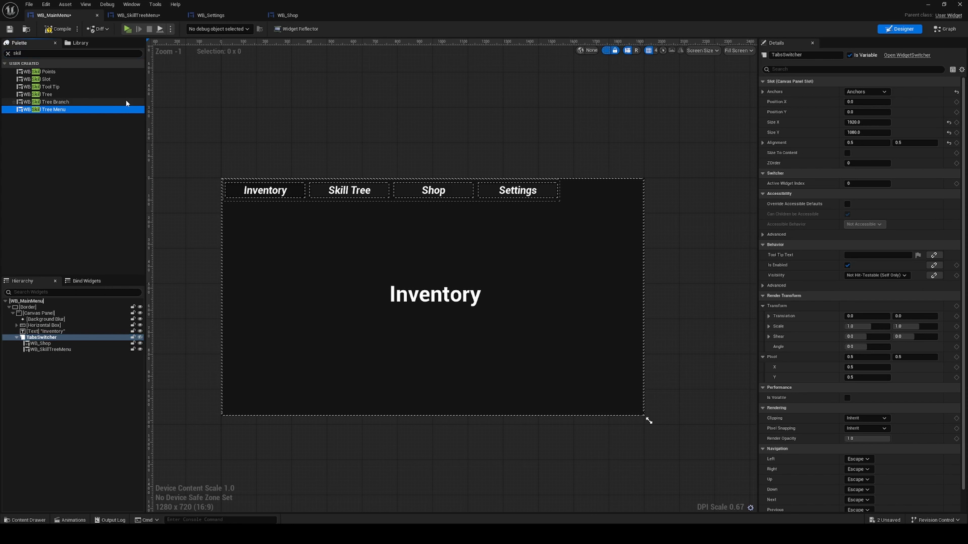
Add the WB_Settings widget to TabsSwitcher, after WB_SkillTreeMenu
{"action": "left_click", "coordinate": [18, 53]}
{"action": "type", "text": "sett"}
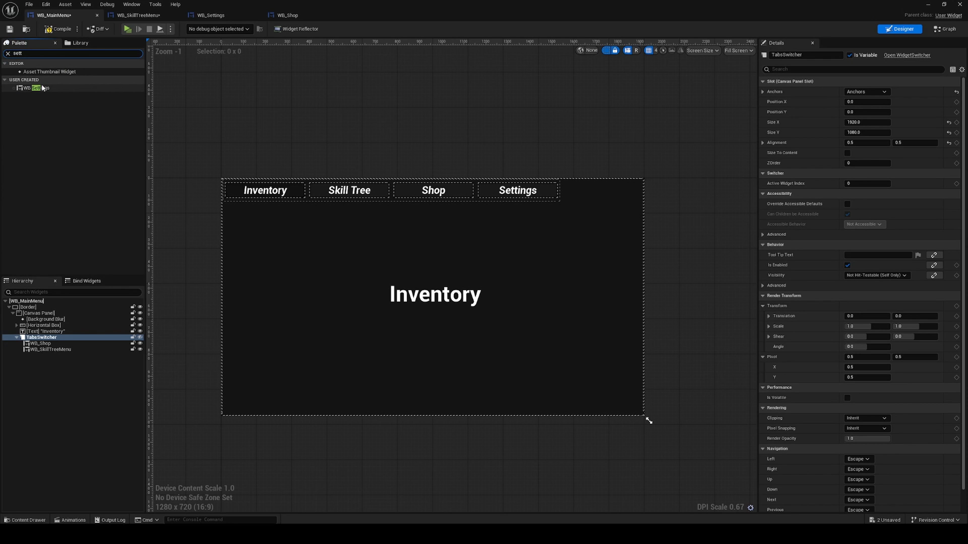
{"action": "left_click_drag", "start_coordinate": [37, 88], "coordinate": [53, 340]}
{"action": "left_click", "coordinate": [50, 372]}
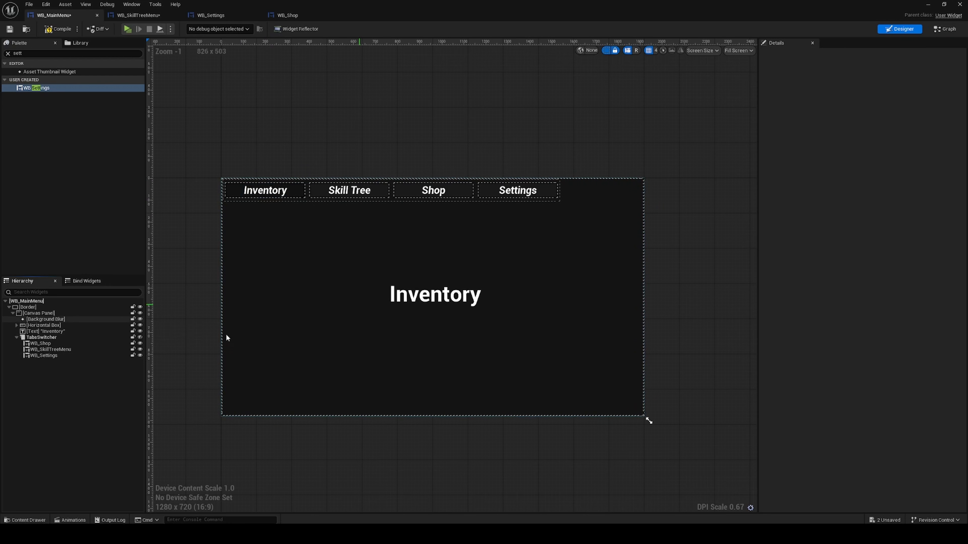
Add an On Clicked event for Button_Inventory to the main menu's event graph, in the empty area below the default events
{"action": "left_click", "coordinate": [17, 326]}
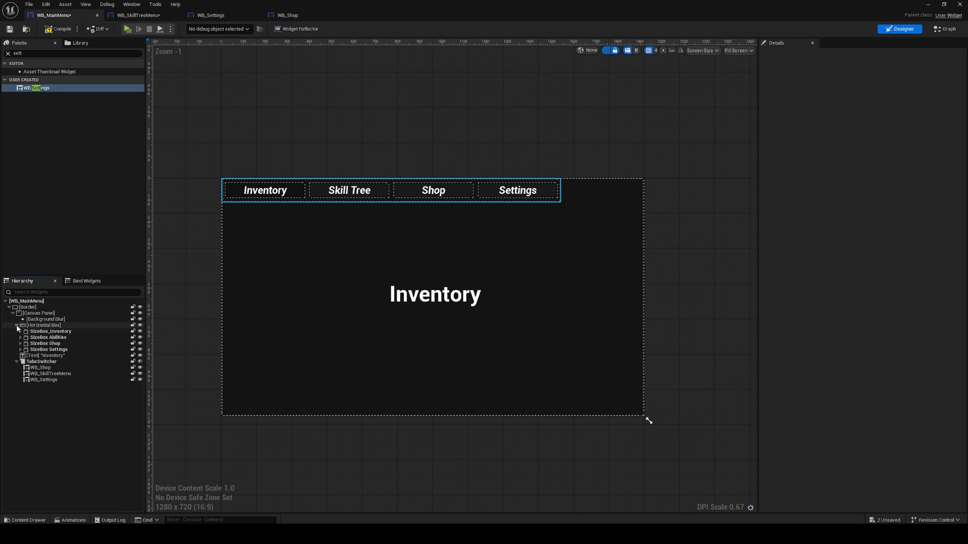
{"action": "left_click", "coordinate": [20, 331]}
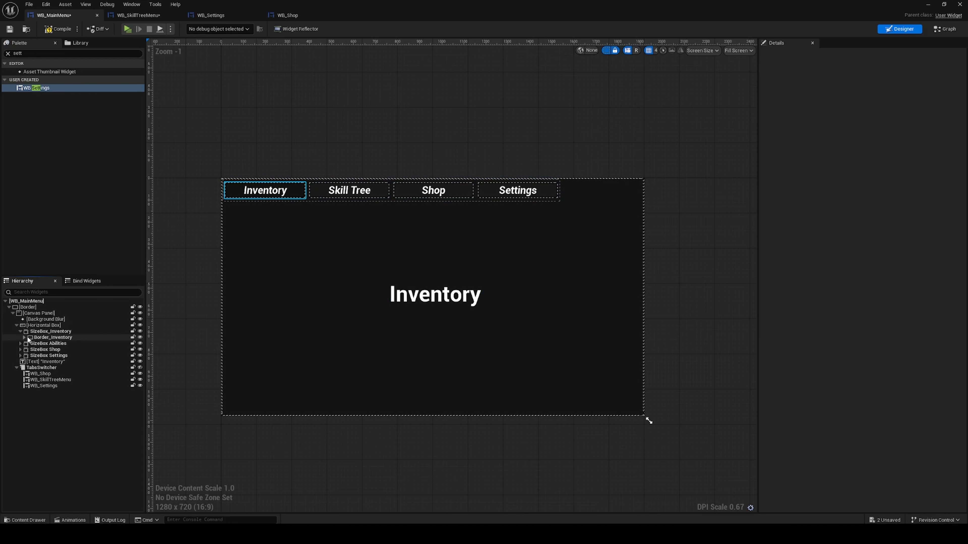
{"action": "left_click", "coordinate": [24, 337]}
{"action": "left_click", "coordinate": [44, 337]}
{"action": "left_click", "coordinate": [42, 344]}
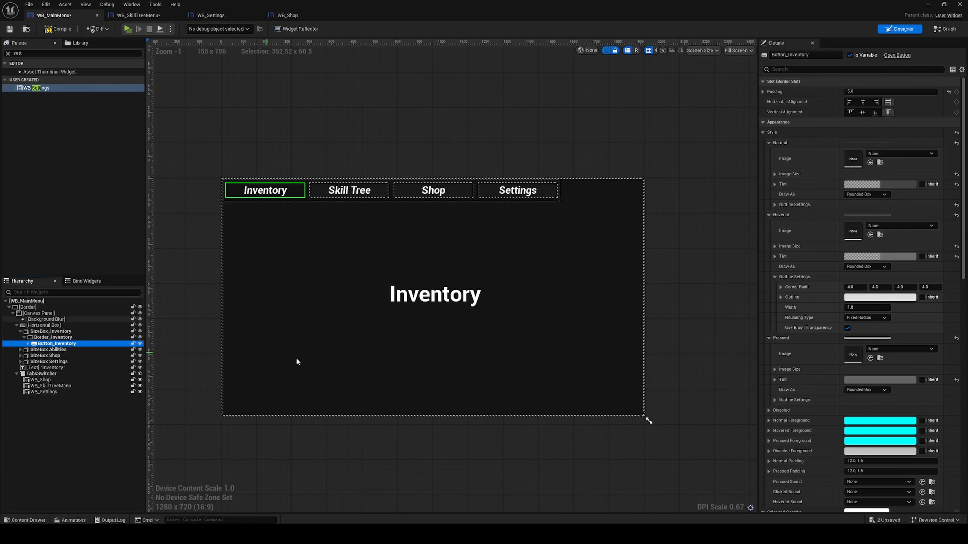
{"action": "left_click", "coordinate": [954, 29]}
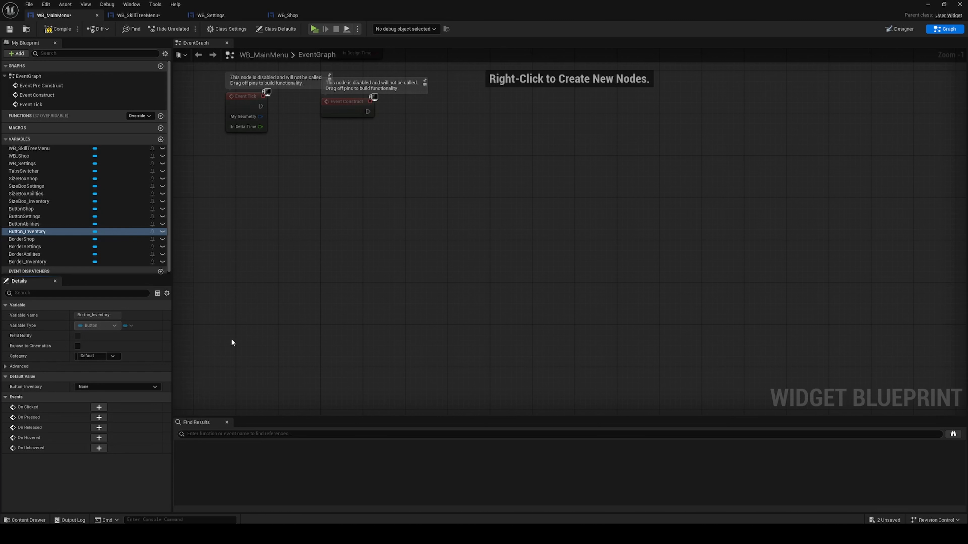
{"action": "scroll", "coordinate": [38, 246], "scroll_direction": "down", "scroll_amount": 1}
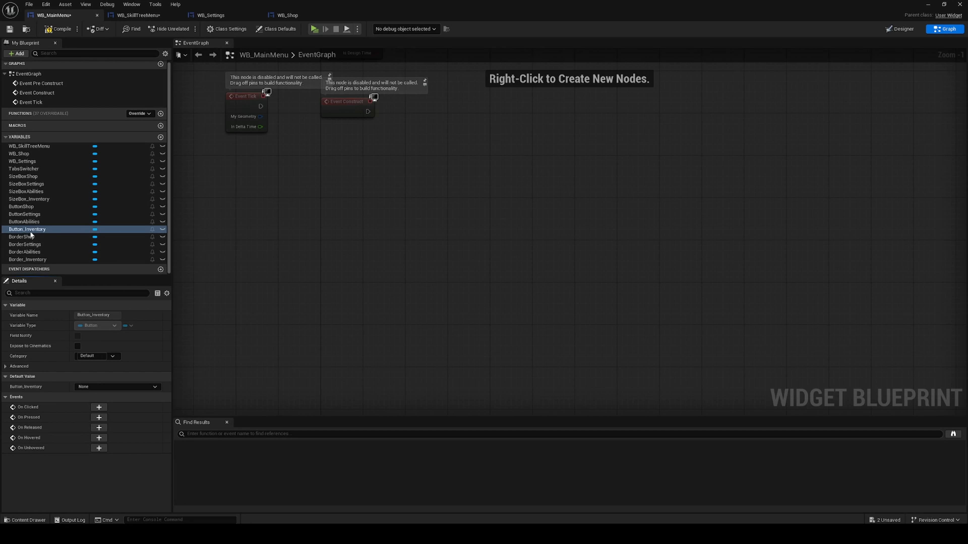
{"action": "left_click", "coordinate": [98, 407]}
{"action": "left_click_drag", "start_coordinate": [542, 223], "coordinate": [410, 338]}
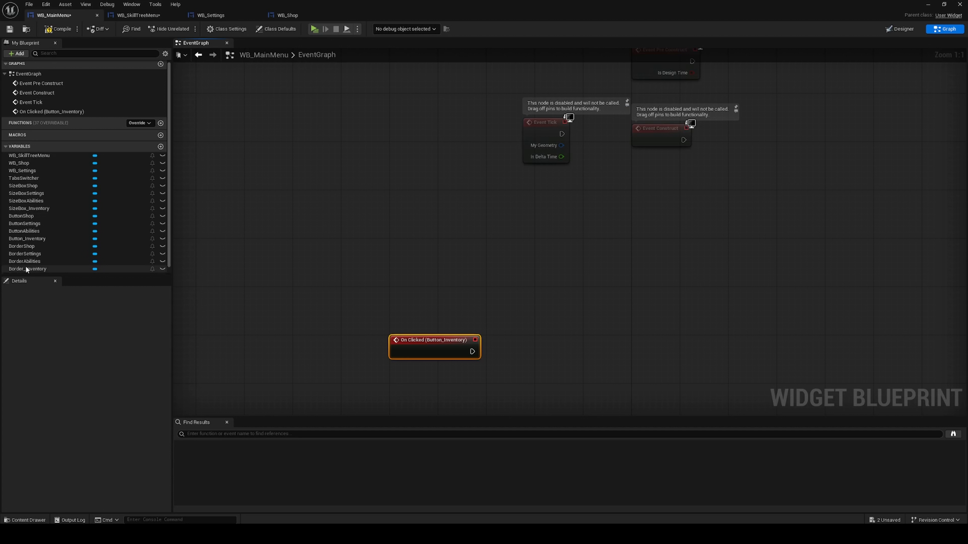
Add a Set Brush Color node targeting Border_Inventory and connect the On Clicked (Button_Inventory) event to it, aligned in a straight line
{"action": "scroll", "coordinate": [27, 266], "scroll_direction": "down", "scroll_amount": 1}
{"action": "left_click_drag", "start_coordinate": [28, 259], "coordinate": [543, 347], "text": "ctrl"}
{"action": "type", "text": "set"}
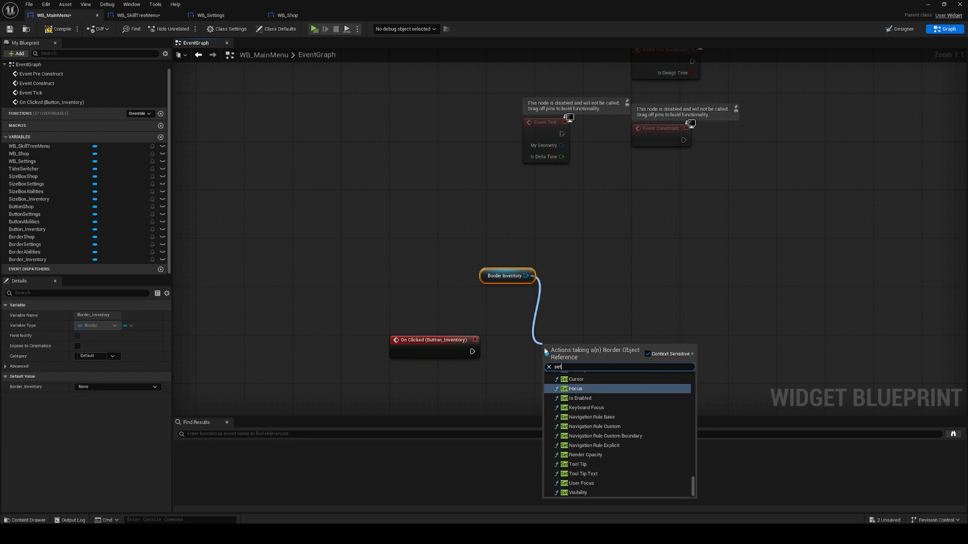
{"action": "type", "text": " brus"}
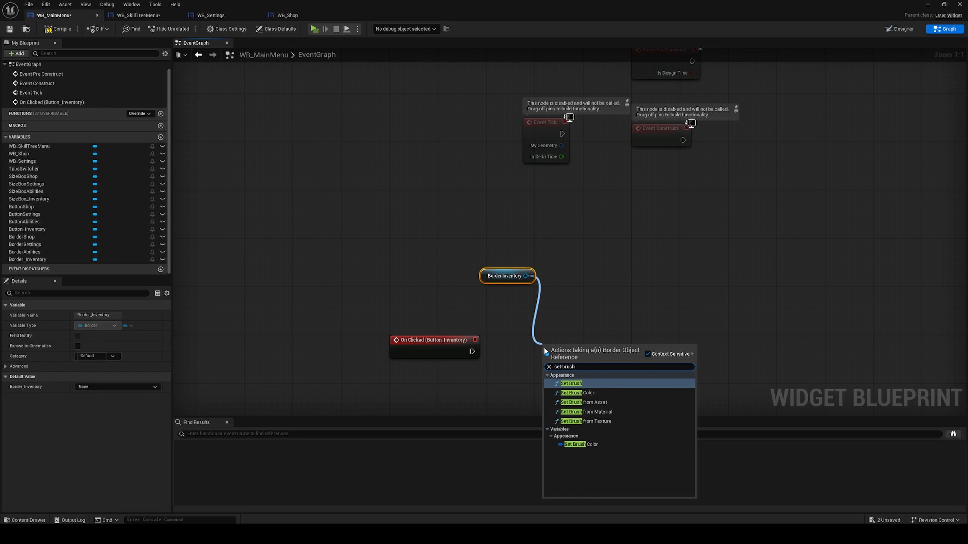
{"action": "type", "text": "h"}
{"action": "left_click", "coordinate": [581, 392]}
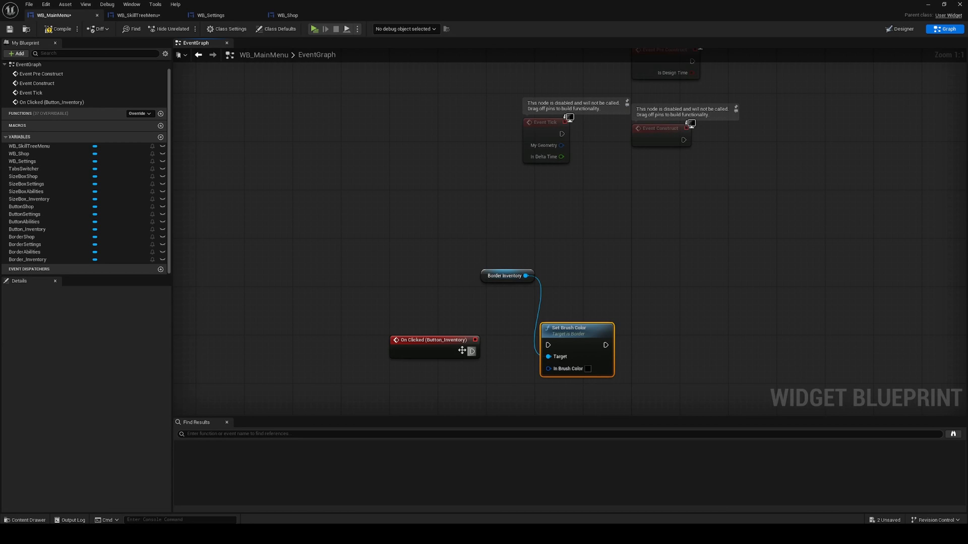
{"action": "left_click_drag", "start_coordinate": [471, 351], "coordinate": [548, 345]}
{"action": "key", "text": "q"}
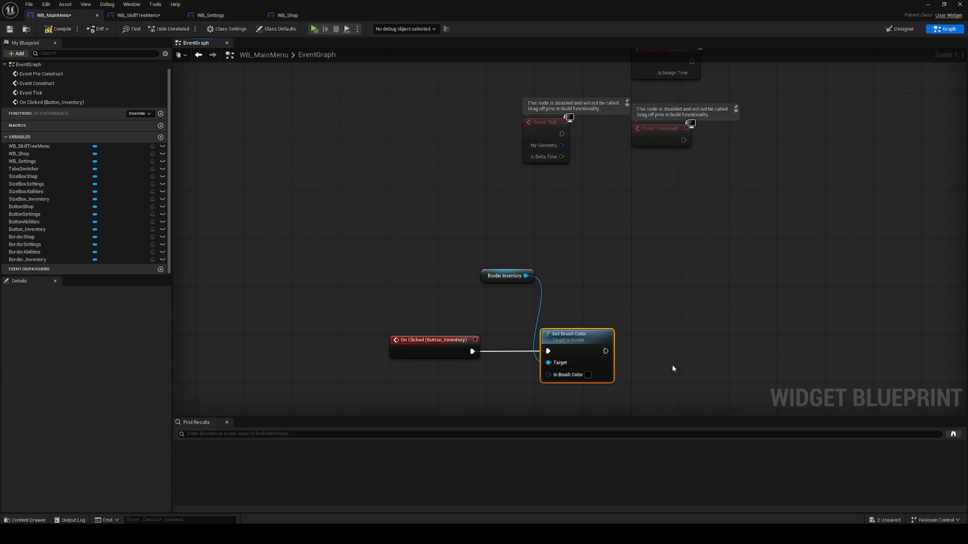
Set the In Brush Color of Border_Inventory's Set Brush Color node to hex 000000A6
{"action": "right_click_drag", "start_coordinate": [672, 369], "coordinate": [655, 317]}
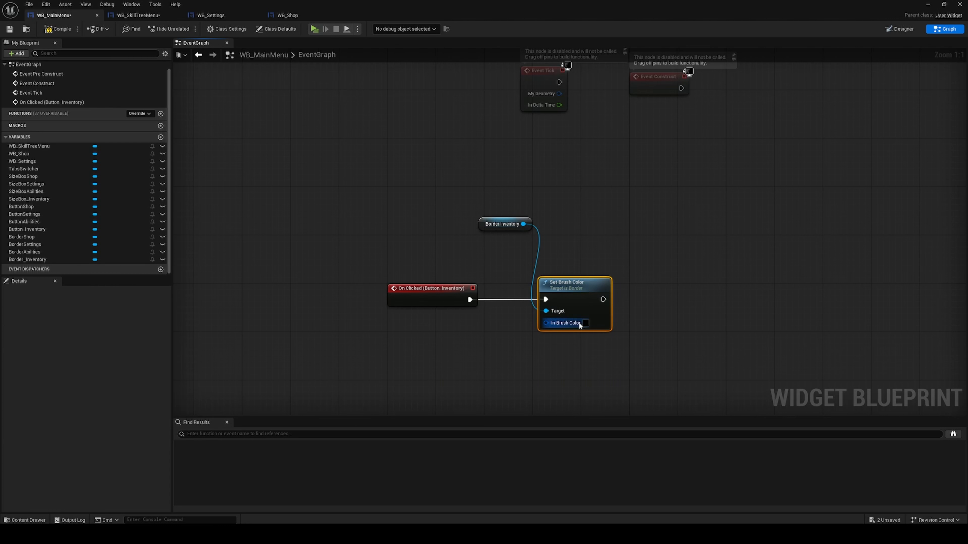
{"action": "left_click", "coordinate": [586, 324]}
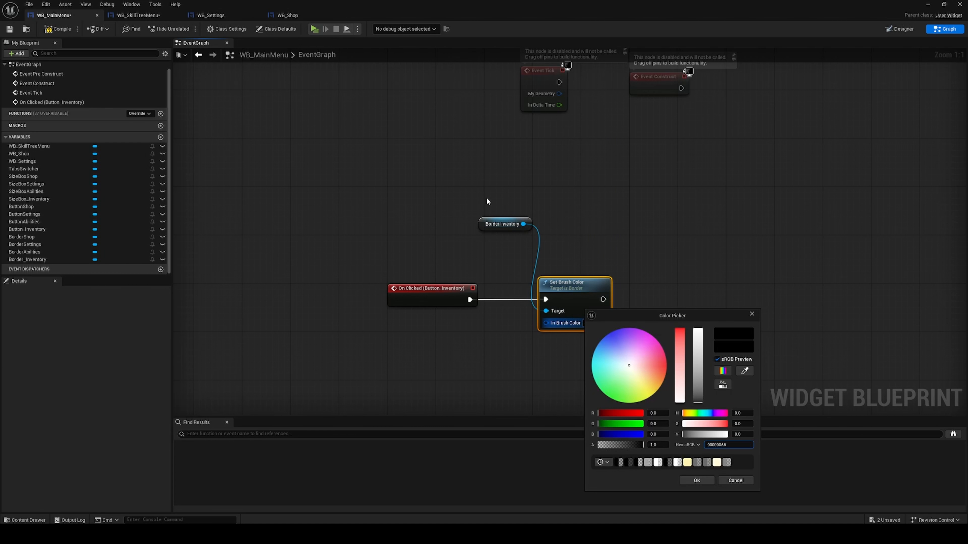
{"action": "key", "text": "Return"}
{"action": "left_click", "coordinate": [697, 481]}
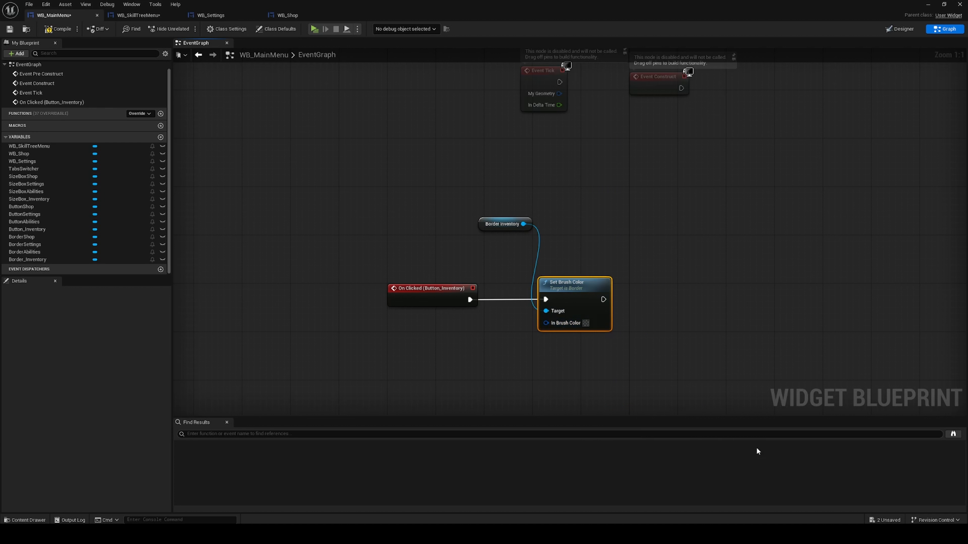
{"action": "left_click", "coordinate": [898, 29]}
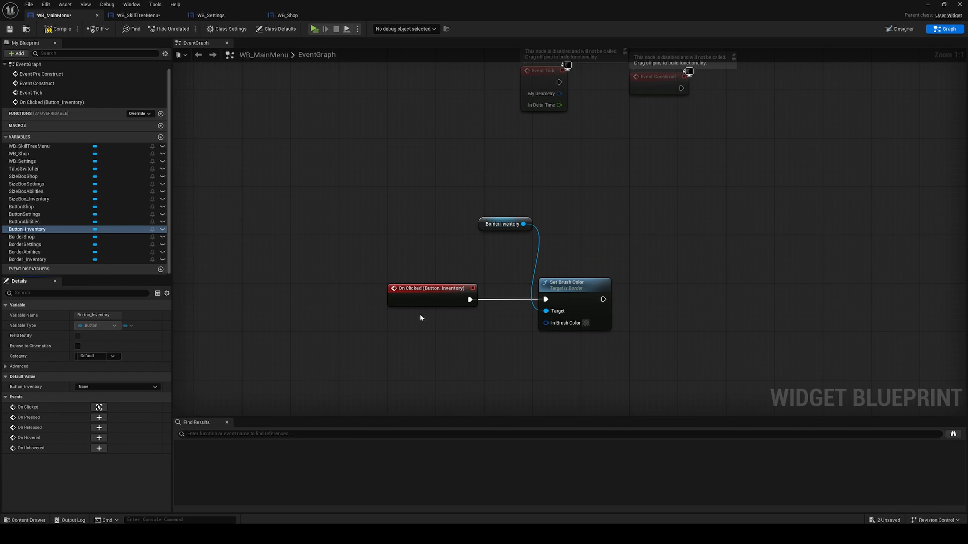
Place reference nodes for BorderShop, BorderAbilities and Border_Inventory above and beyond the Set Brush Color node
{"action": "left_click_drag", "start_coordinate": [76, 237], "coordinate": [653, 181], "text": "ctrl"}
{"action": "left_click_drag", "start_coordinate": [26, 251], "coordinate": [654, 213], "text": "ctrl"}
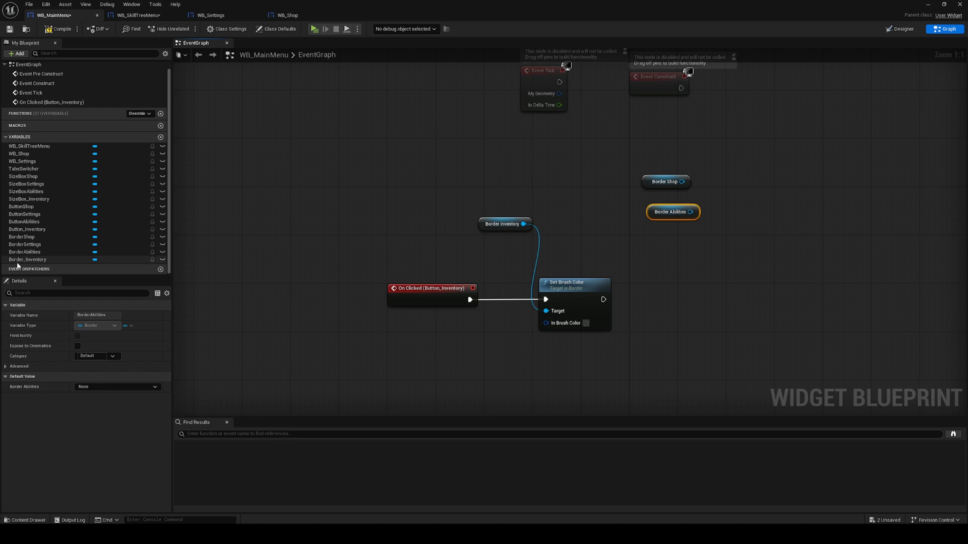
{"action": "left_click_drag", "start_coordinate": [19, 260], "coordinate": [649, 243], "text": "ctrl"}
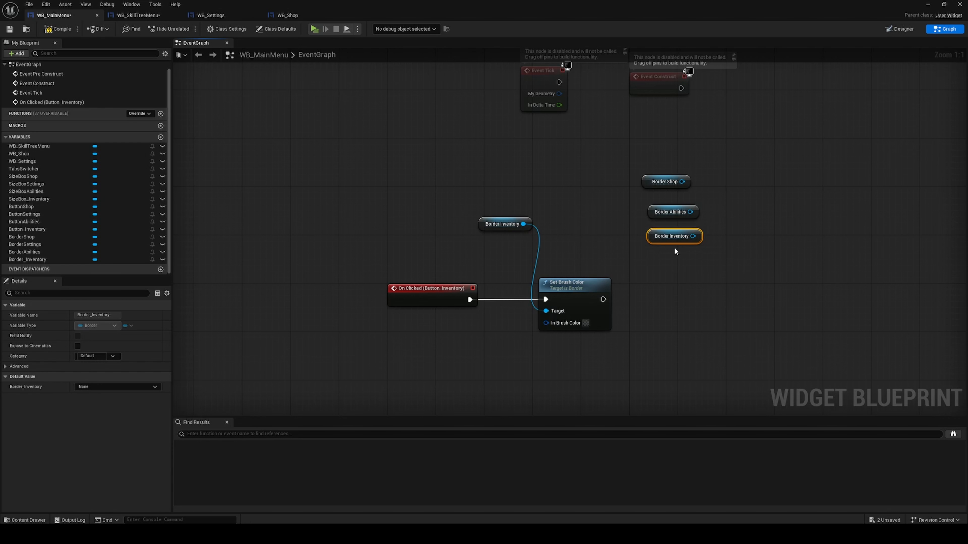
{"action": "left_click", "coordinate": [653, 183]}
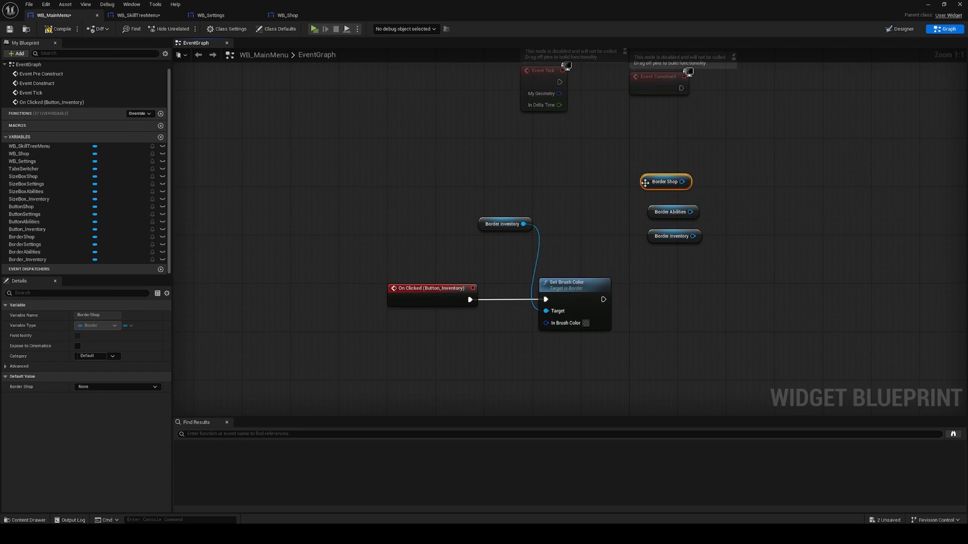
Add a second Set Brush Color node targeting Border Shop and connect it after the first Set Brush Color node
{"action": "left_click_drag", "start_coordinate": [644, 183], "coordinate": [712, 329]}
{"action": "type", "text": "brus"}
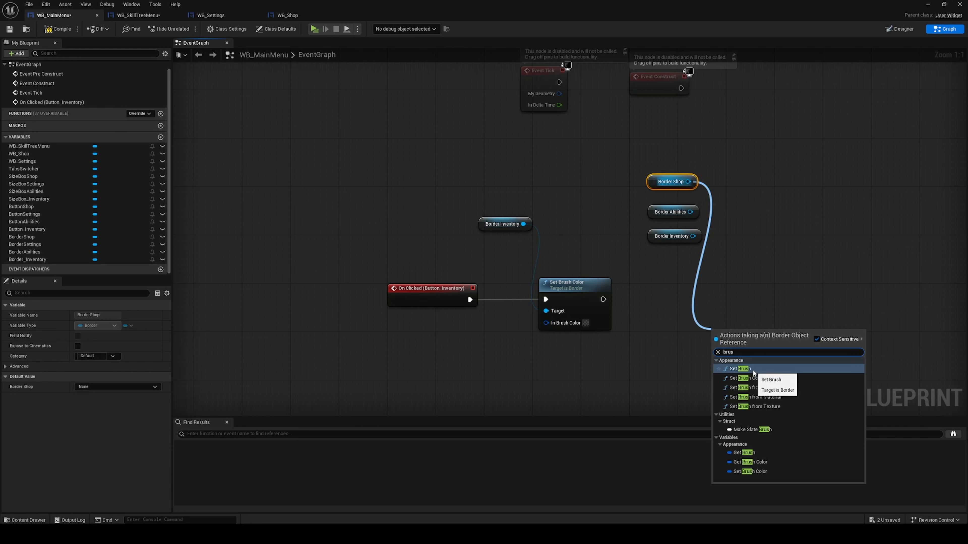
{"action": "left_click", "coordinate": [753, 379]}
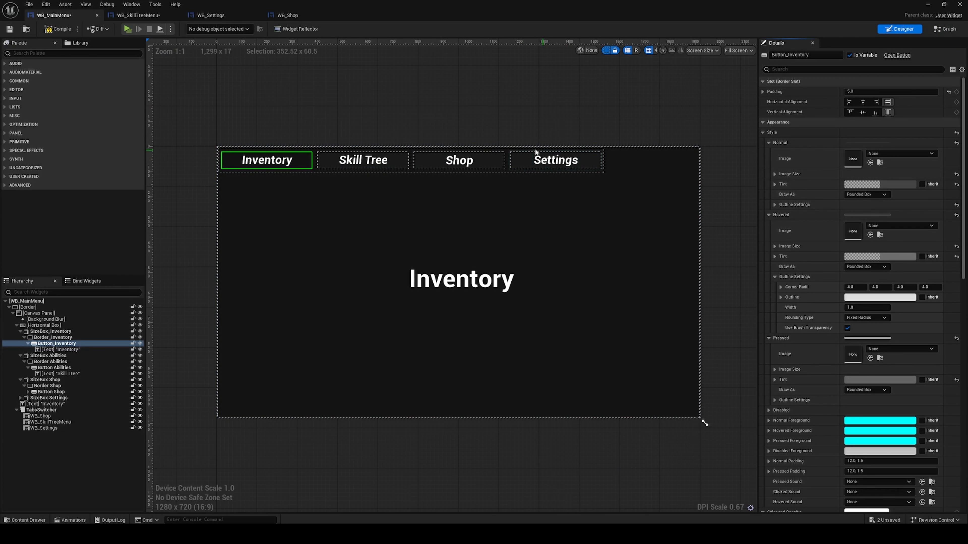
{"action": "left_click", "coordinate": [945, 30]}
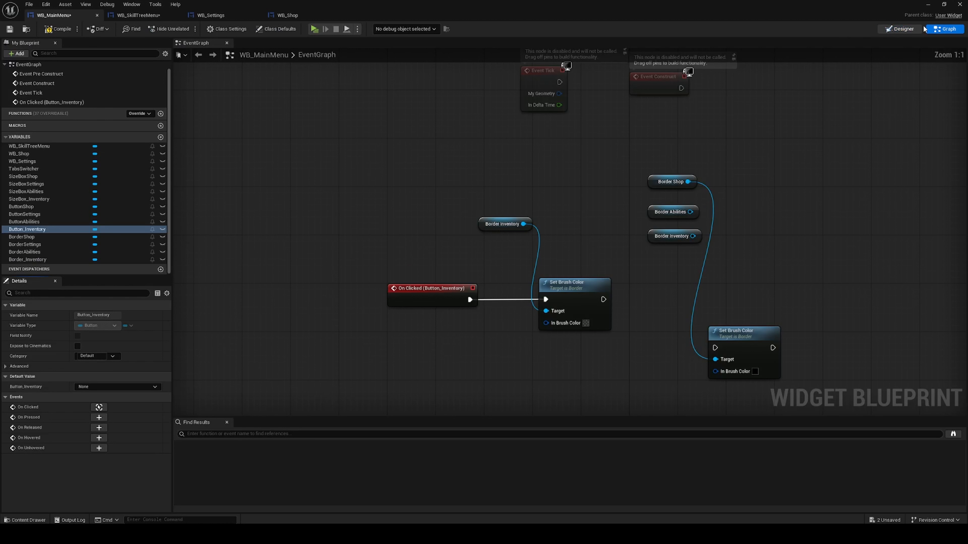
{"action": "left_click_drag", "start_coordinate": [746, 346], "coordinate": [722, 297]}
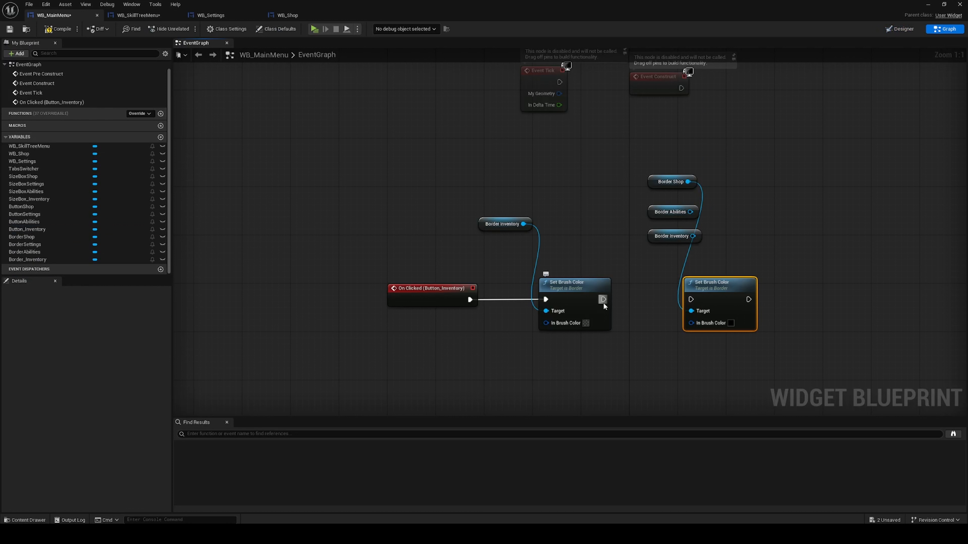
{"action": "left_click_drag", "start_coordinate": [603, 299], "coordinate": [751, 290]}
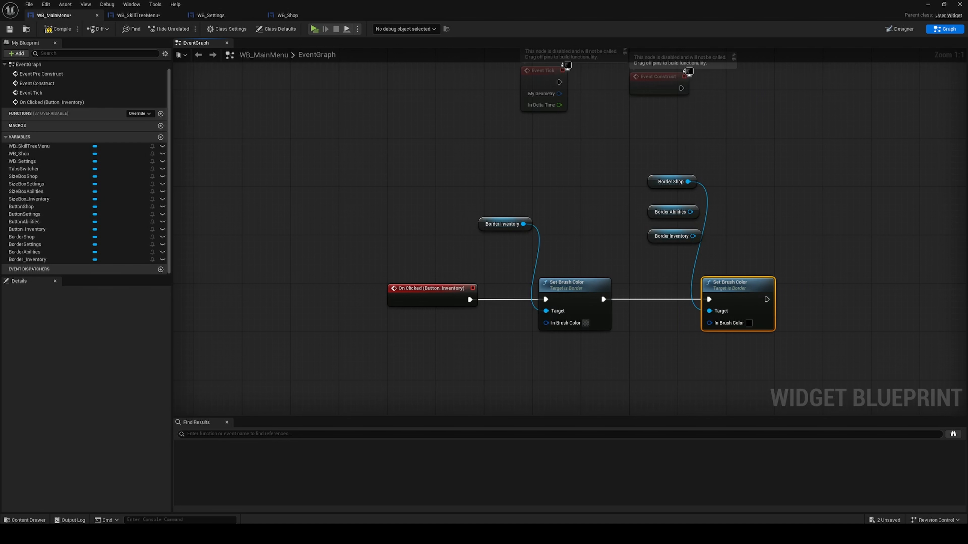
Set the second node's In Brush Color to hex 00000033 and connect Border Abilities and the second Border Inventory reference to its Target
{"action": "left_click", "coordinate": [749, 324]}
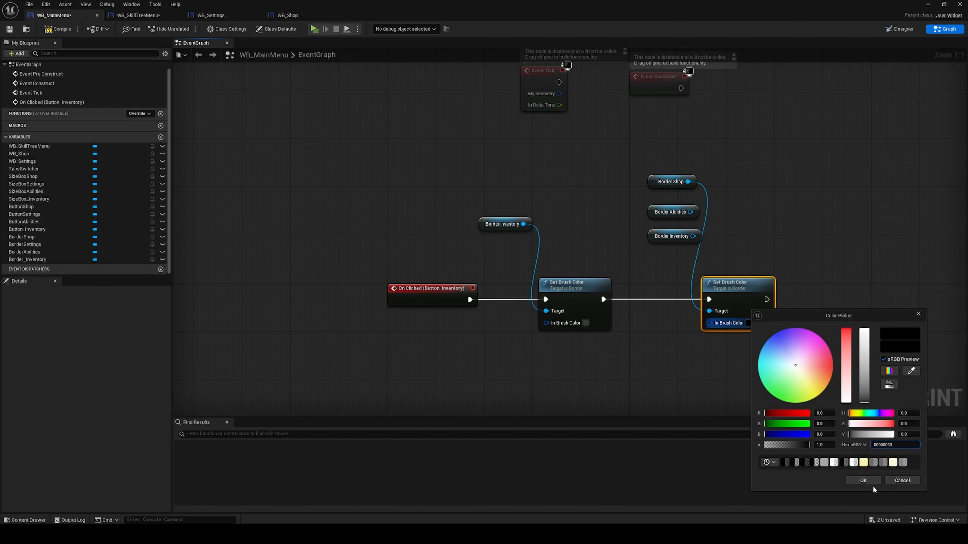
{"action": "left_click", "coordinate": [865, 482]}
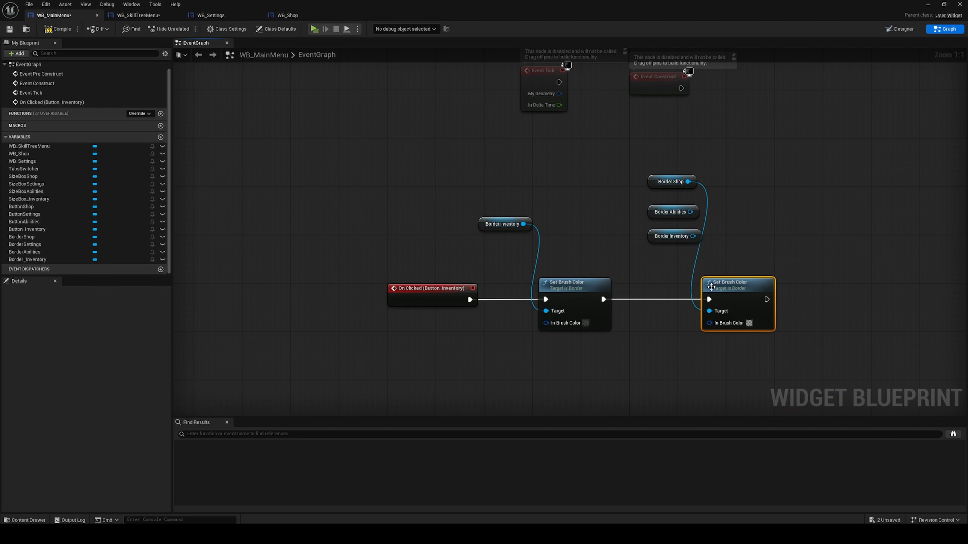
{"action": "left_click_drag", "start_coordinate": [691, 212], "coordinate": [711, 313]}
{"action": "left_click_drag", "start_coordinate": [693, 236], "coordinate": [711, 311]}
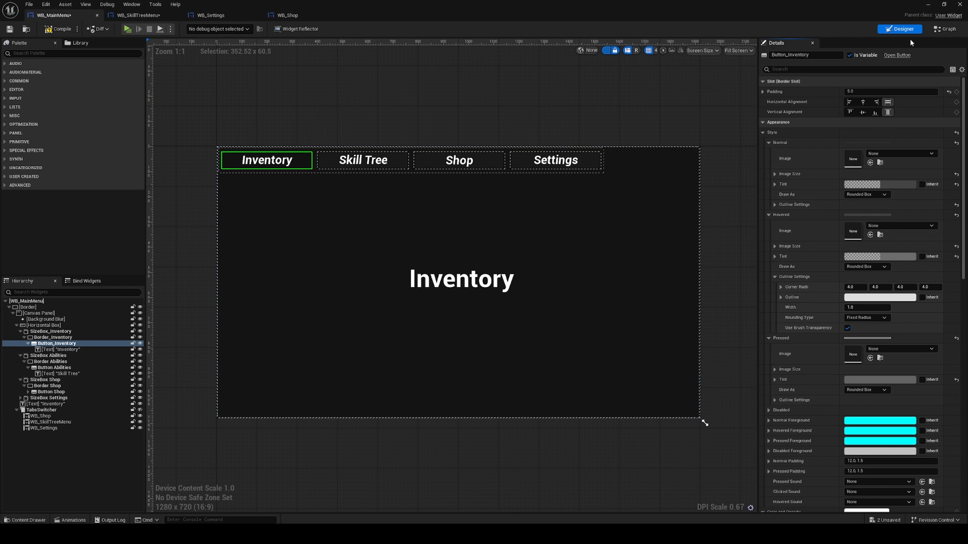
{"action": "left_click", "coordinate": [946, 29]}
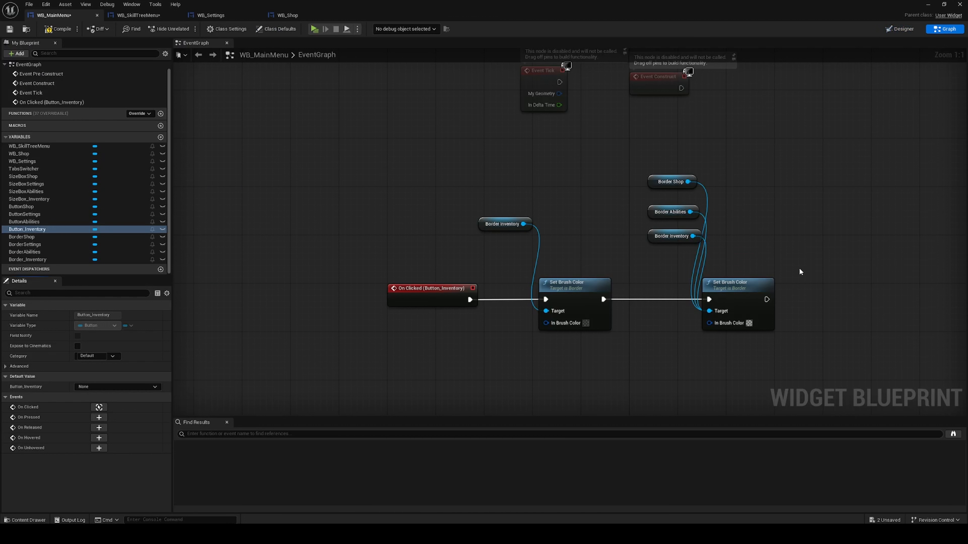
Add a Visibility setter for TabsSwitcher and connect it after the second Set Brush Color node
{"action": "right_click_drag", "start_coordinate": [850, 314], "coordinate": [779, 304]}
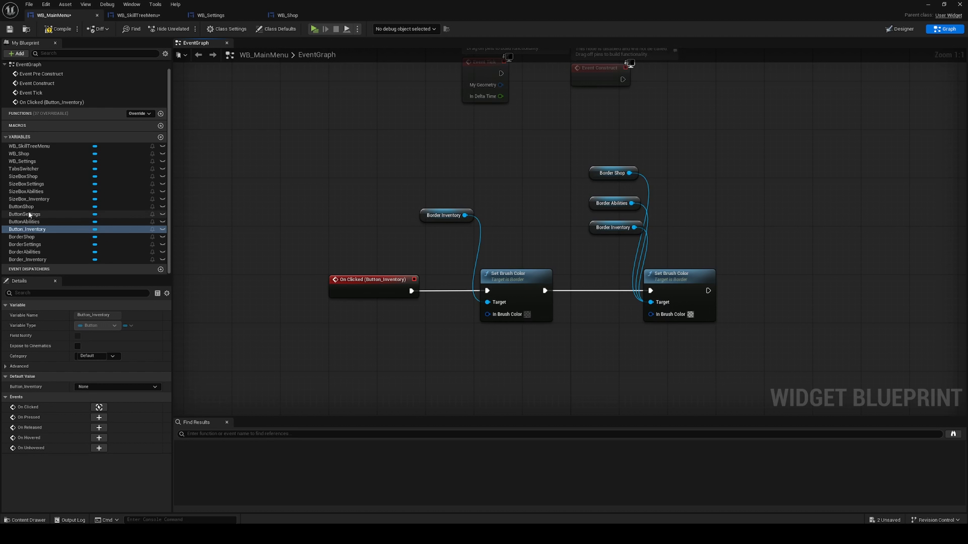
{"action": "scroll", "coordinate": [46, 213], "scroll_direction": "up", "scroll_amount": 1}
{"action": "left_click_drag", "start_coordinate": [32, 180], "coordinate": [825, 267]}
{"action": "type", "text": "se"}
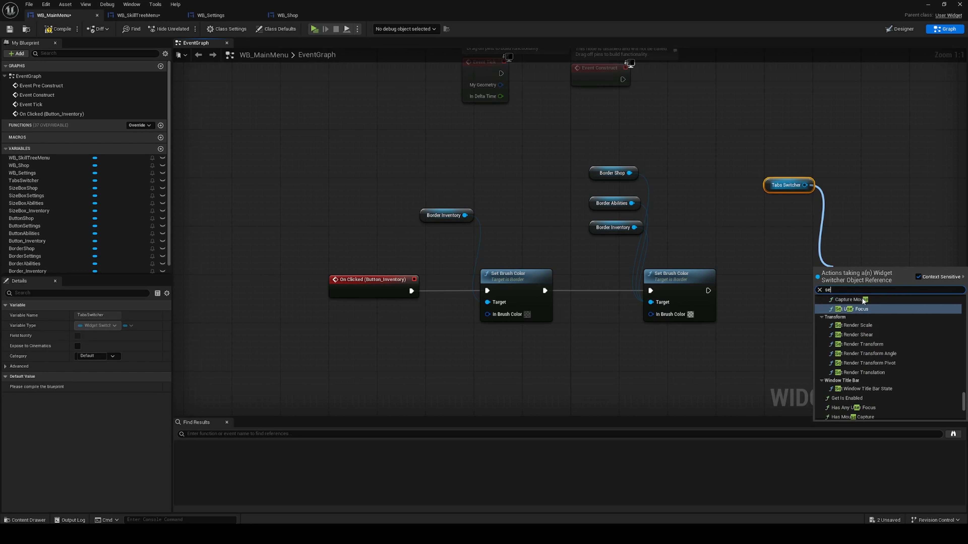
{"action": "type", "text": "t vis"}
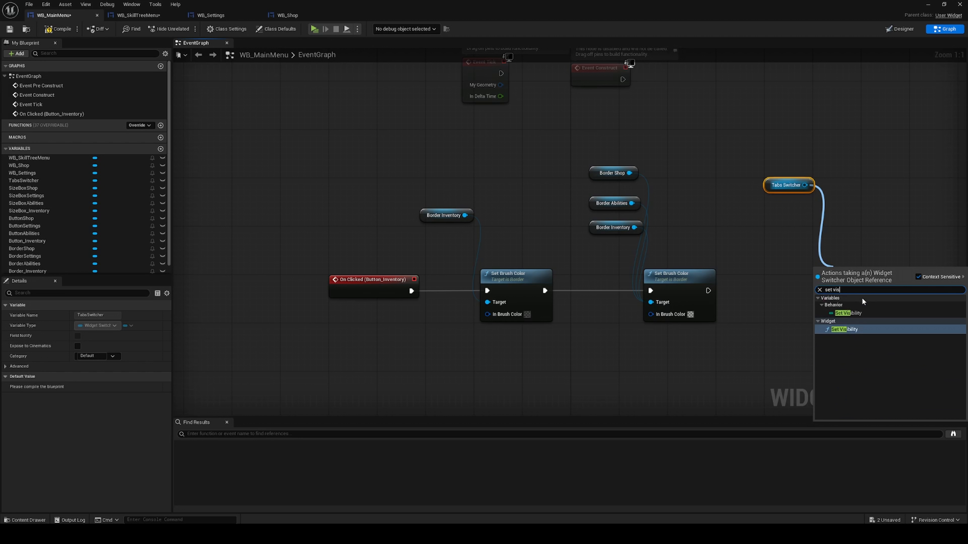
{"action": "left_click", "coordinate": [851, 314]}
{"action": "mouse_move", "coordinate": [708, 291]}
{"action": "left_mouse_down"}
{"action": "mouse_move", "coordinate": [839, 273]}
{"action": "mouse_move", "coordinate": [872, 291]}
{"action": "left_mouse_up"}
Choose Hidden as the setter's Visibility and move the Tabs Switcher reference closer to the setter
{"action": "left_click", "coordinate": [852, 310]}
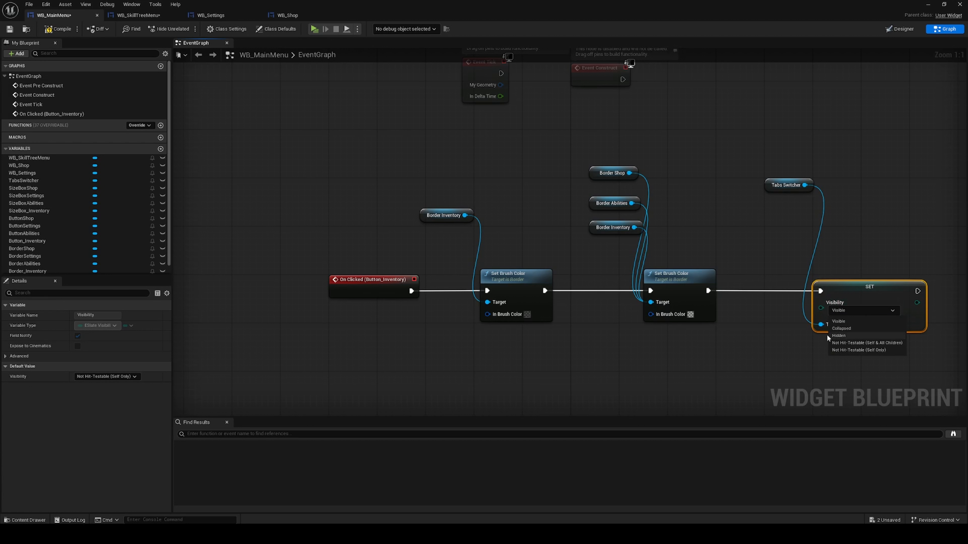
{"action": "left_click", "coordinate": [849, 335]}
{"action": "left_click", "coordinate": [771, 189]}
{"action": "left_click_drag", "start_coordinate": [771, 189], "coordinate": [772, 249]}
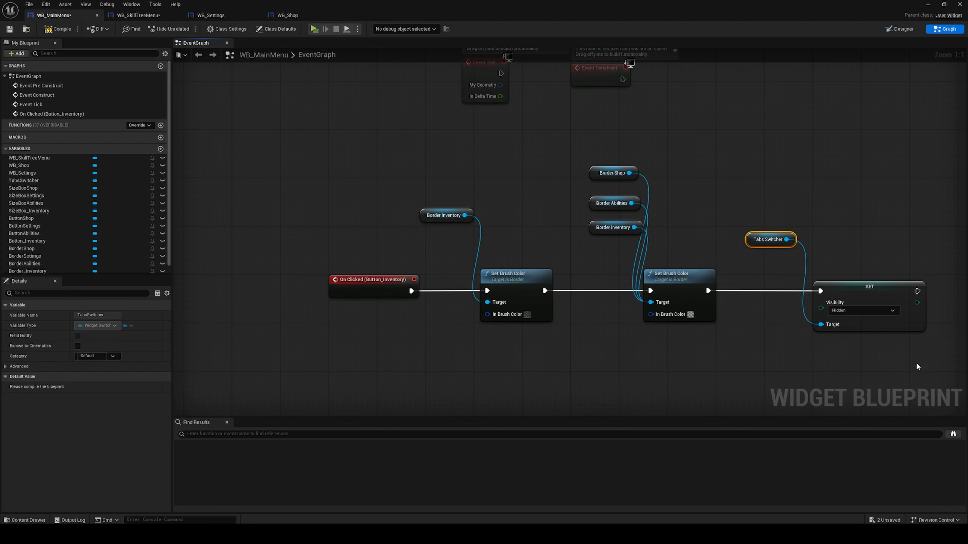
Set TabsSwitcher's default Visibility to Hidden in the designer, then compile and save WB_MainMenu
{"action": "left_click", "coordinate": [900, 28]}
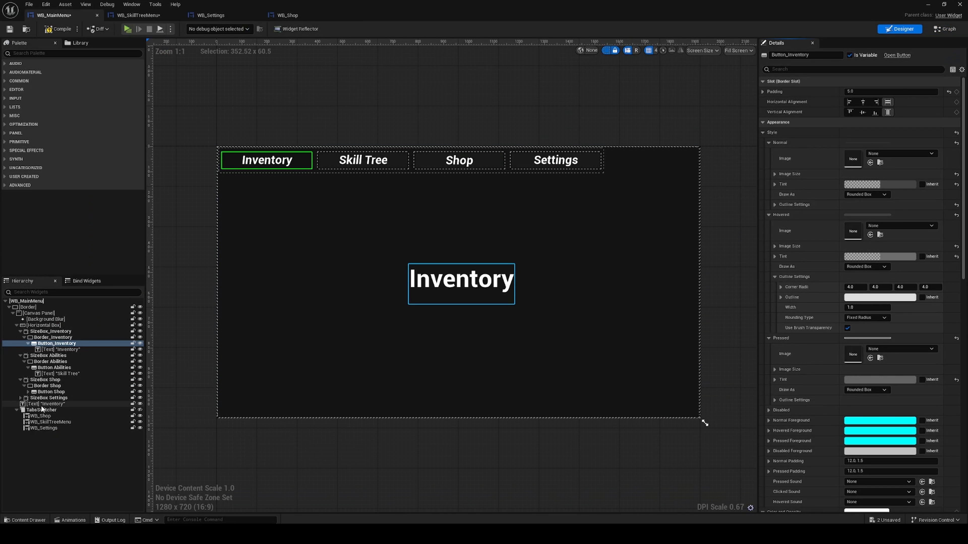
{"action": "left_click", "coordinate": [42, 410]}
{"action": "left_click", "coordinate": [888, 276]}
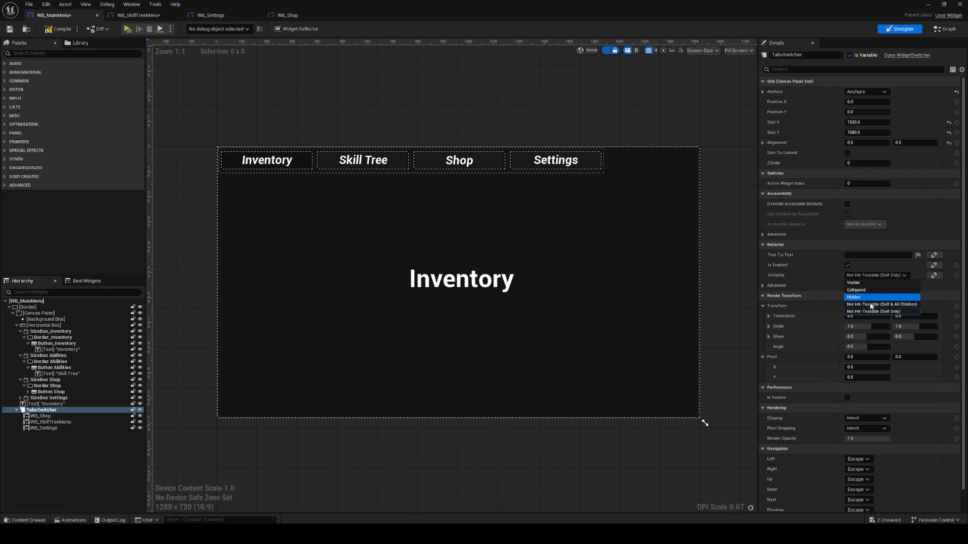
{"action": "left_click", "coordinate": [869, 303]}
{"action": "left_click", "coordinate": [943, 29]}
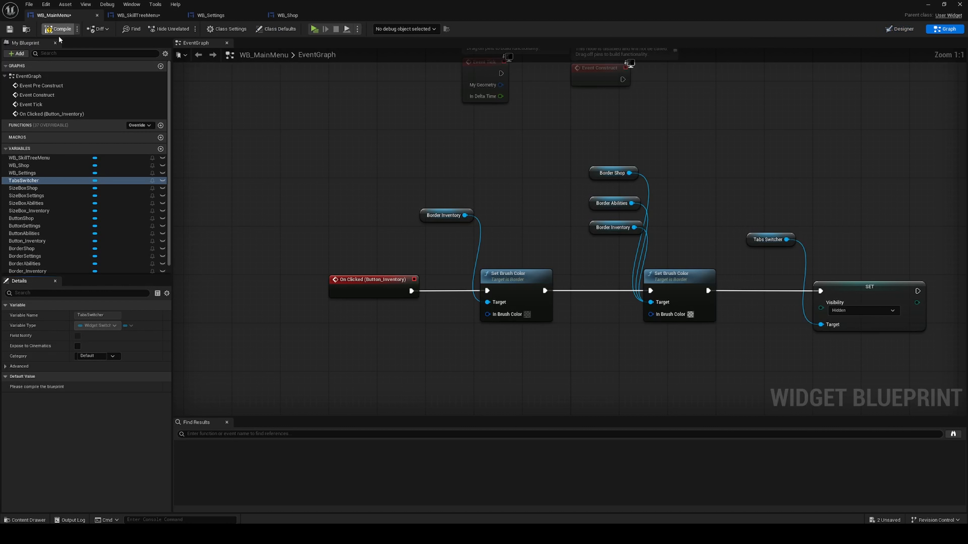
{"action": "left_click", "coordinate": [9, 30]}
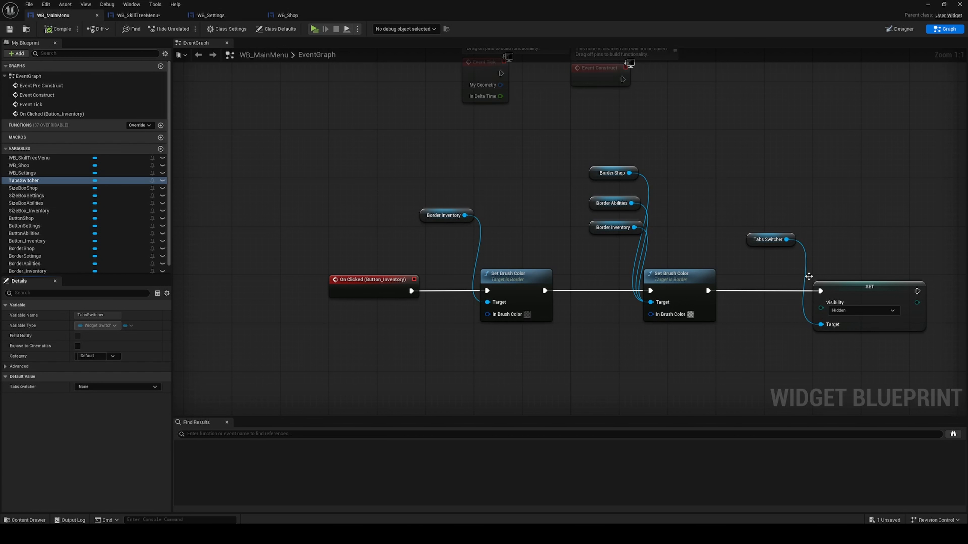
Return to the designer and select the large Inventory text that sits directly above TabsSwitcher in the hierarchy
{"action": "right_click_drag", "start_coordinate": [856, 372], "coordinate": [773, 366]}
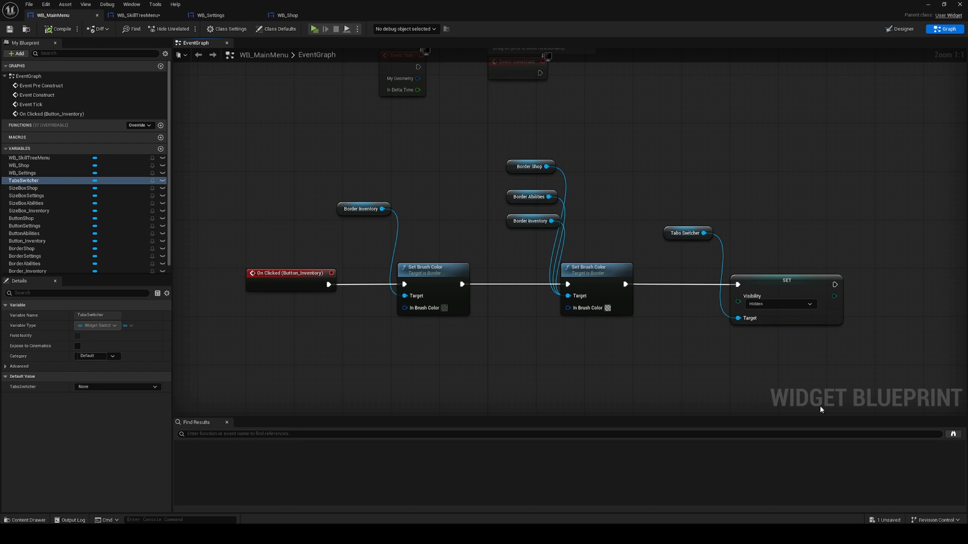
{"action": "left_click", "coordinate": [896, 29]}
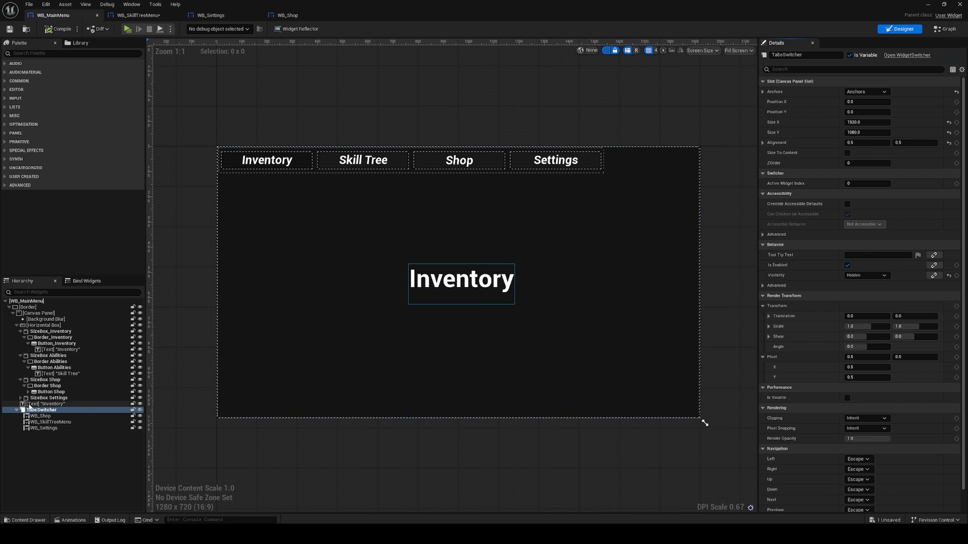
{"action": "left_click", "coordinate": [39, 405]}
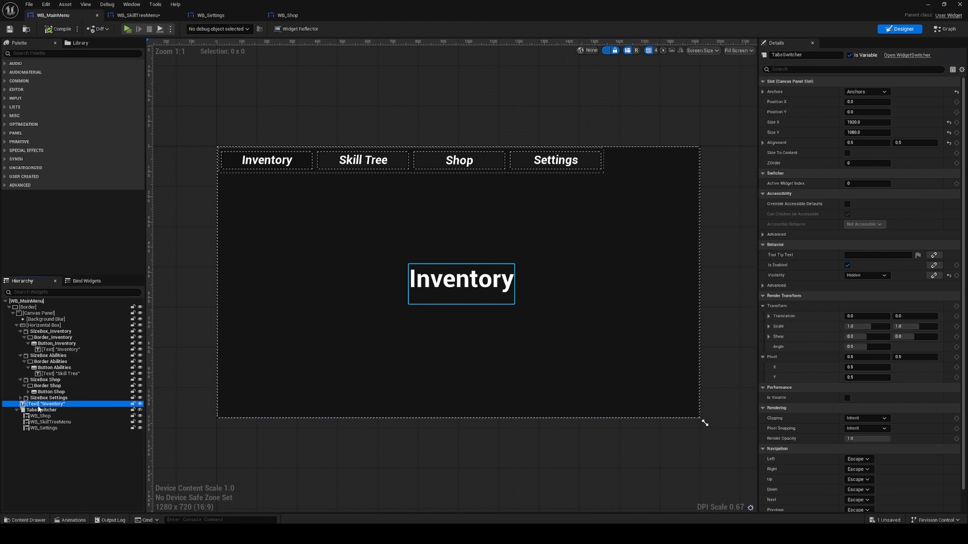
{"action": "right_click", "coordinate": [35, 314]}
{"action": "left_click", "coordinate": [506, 488]}
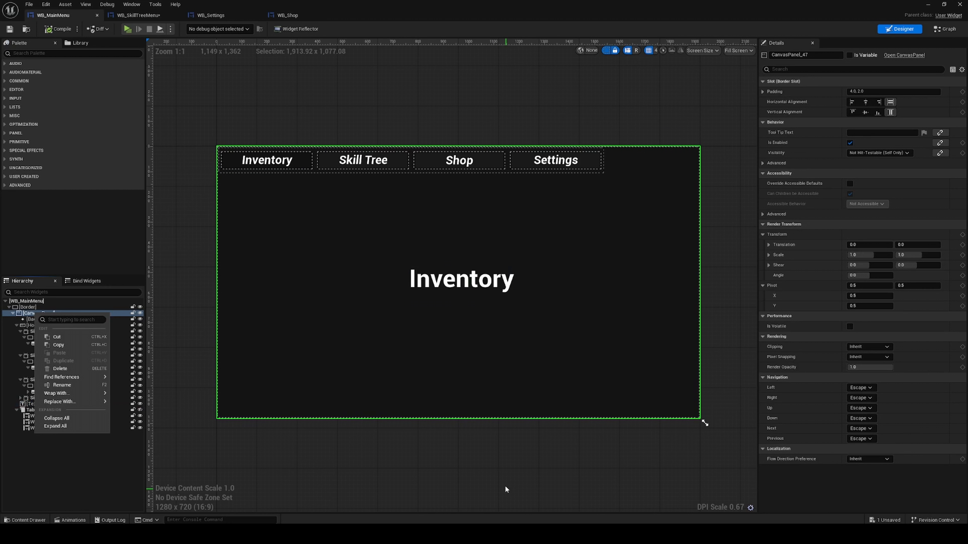
{"action": "left_click", "coordinate": [42, 467]}
{"action": "right_click", "coordinate": [39, 313]}
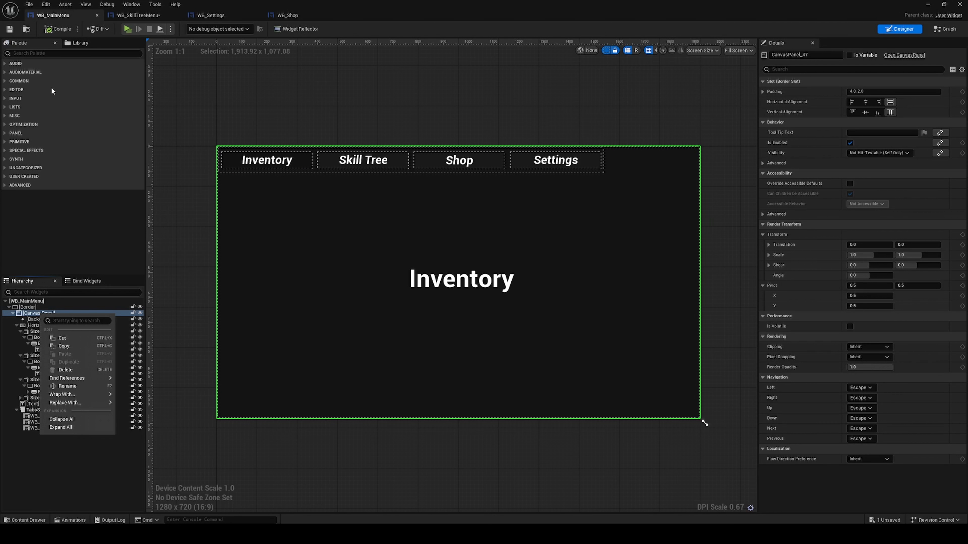
Add a Canvas Panel inside the existing Canvas Panel and move the large Inventory text into it
{"action": "left_click", "coordinate": [49, 52]}
{"action": "type", "text": "ca"}
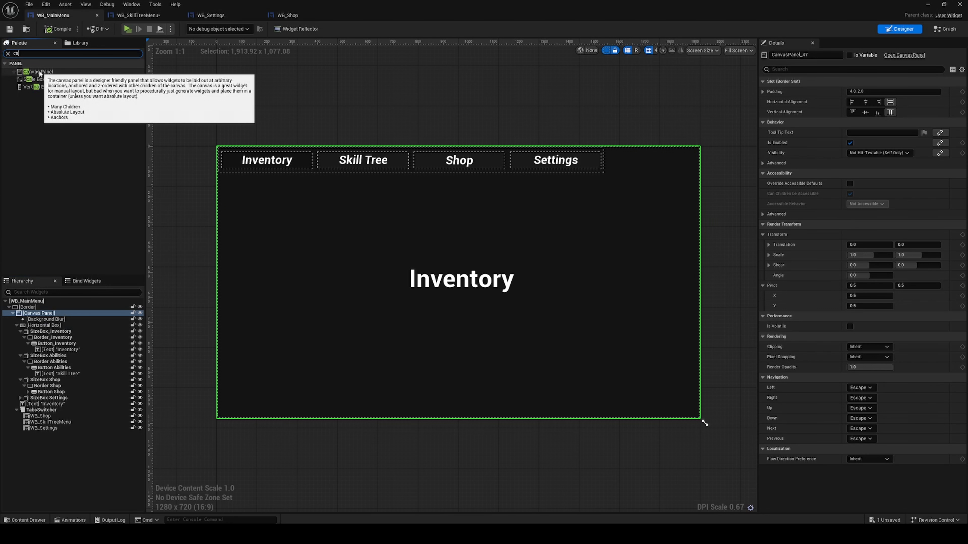
{"action": "left_click_drag", "start_coordinate": [40, 73], "coordinate": [42, 316]}
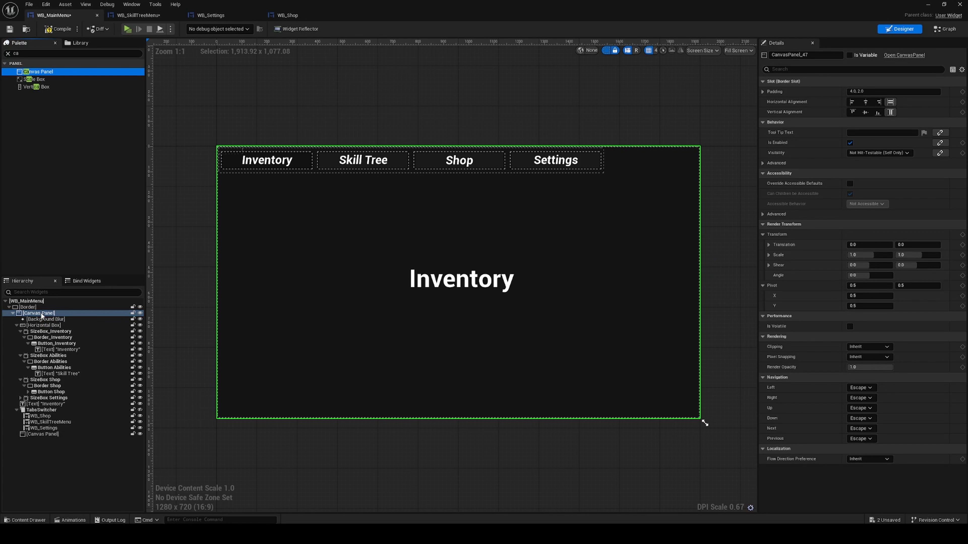
{"action": "left_click_drag", "start_coordinate": [44, 404], "coordinate": [41, 437]}
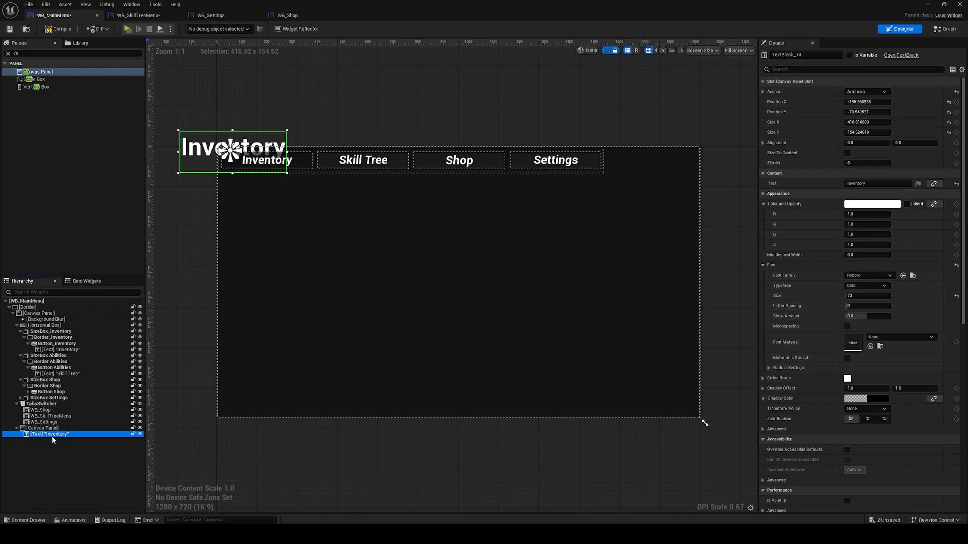
Rename the new canvas panel holding the large Inventory text as Inventorybox
{"action": "left_click", "coordinate": [43, 428]}
{"action": "left_click_drag", "start_coordinate": [821, 56], "coordinate": [696, 58]}
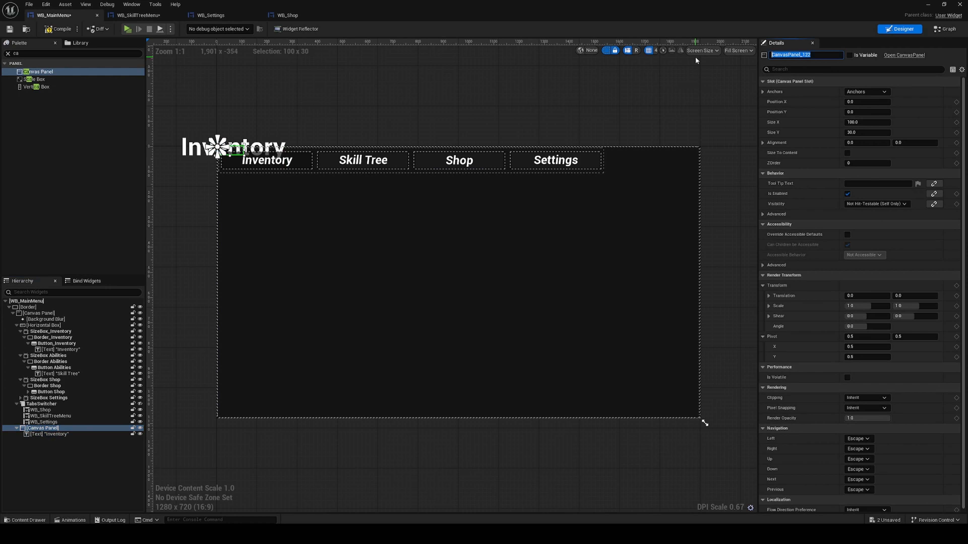
{"action": "type", "text": "Inventorybox"}
{"action": "key", "text": "Return"}
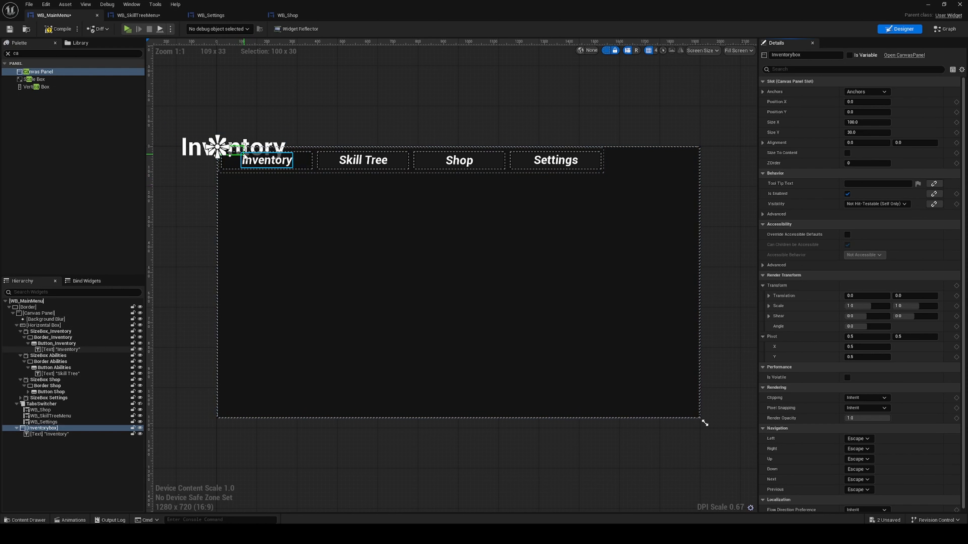
Enlarge Inventorybox to about 1912 × 1069 so it spans the menu, and anchor it to the center
{"action": "mouse_move", "coordinate": [704, 423]}
{"action": "left_mouse_down"}
{"action": "mouse_move", "coordinate": [603, 395]}
{"action": "mouse_move", "coordinate": [705, 424]}
{"action": "left_mouse_up"}
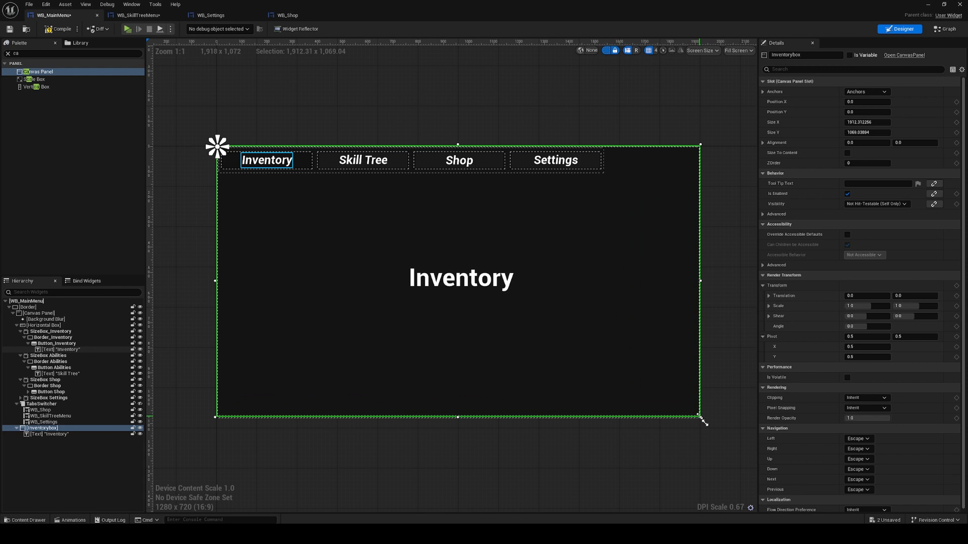
{"action": "left_click", "coordinate": [866, 91]}
{"action": "left_click", "coordinate": [884, 137]}
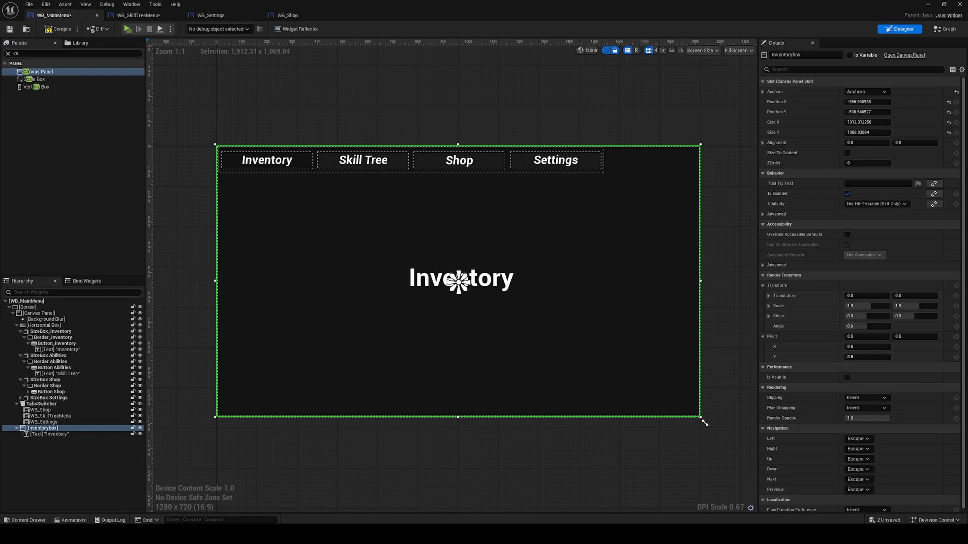
Set Inventorybox's Size X to 1920 and Size Y to 1080, matching TabsSwitcher's dimensions
{"action": "left_click", "coordinate": [48, 368]}
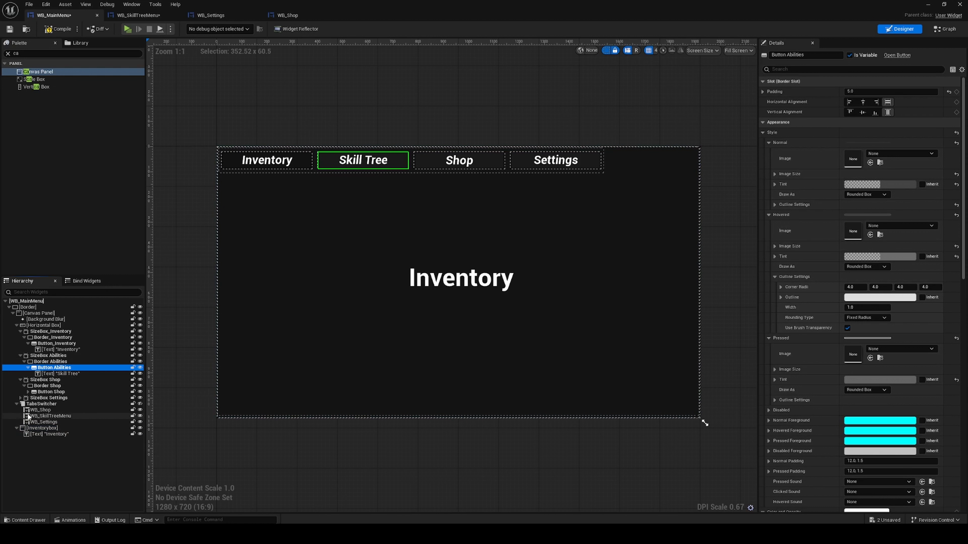
{"action": "left_click", "coordinate": [41, 403]}
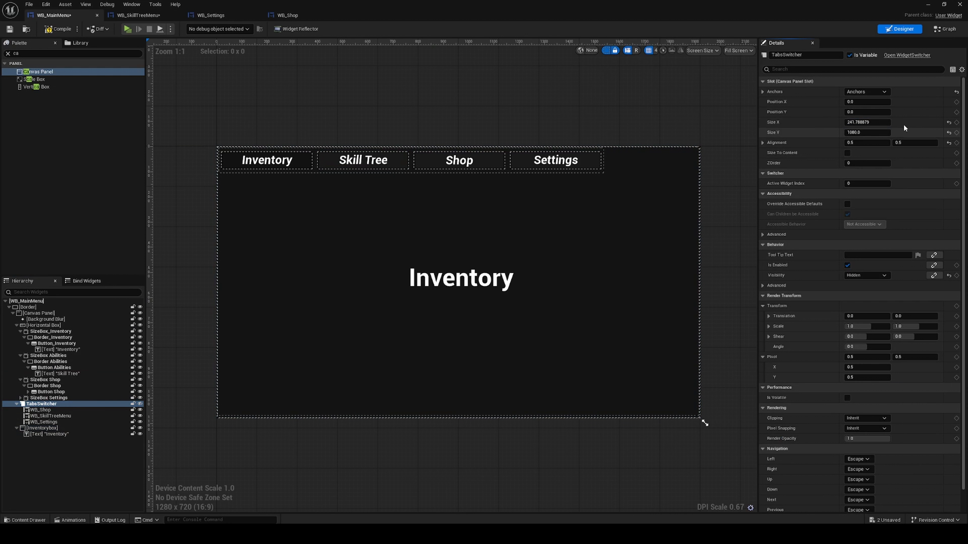
{"action": "key", "text": "ctrl+z"}
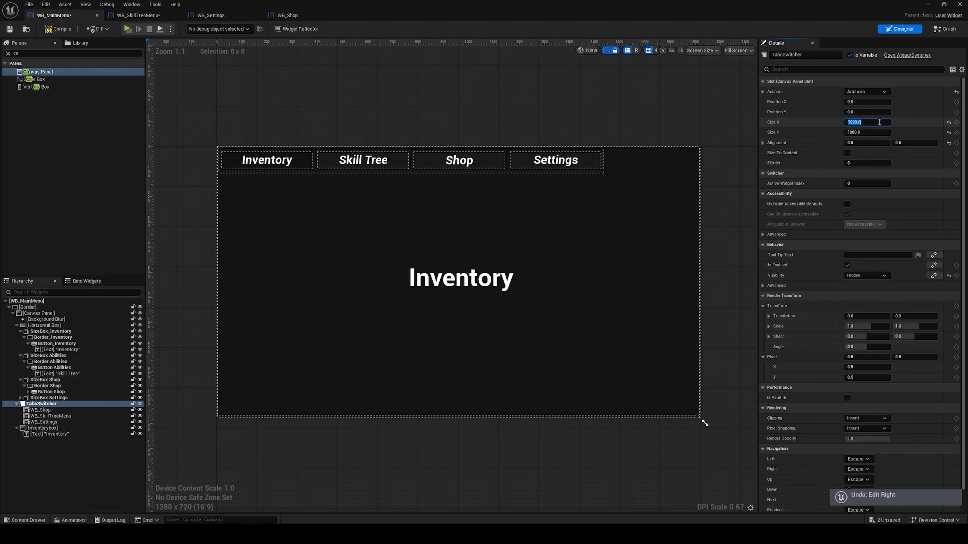
{"action": "left_click", "coordinate": [42, 428]}
{"action": "left_click", "coordinate": [867, 122]}
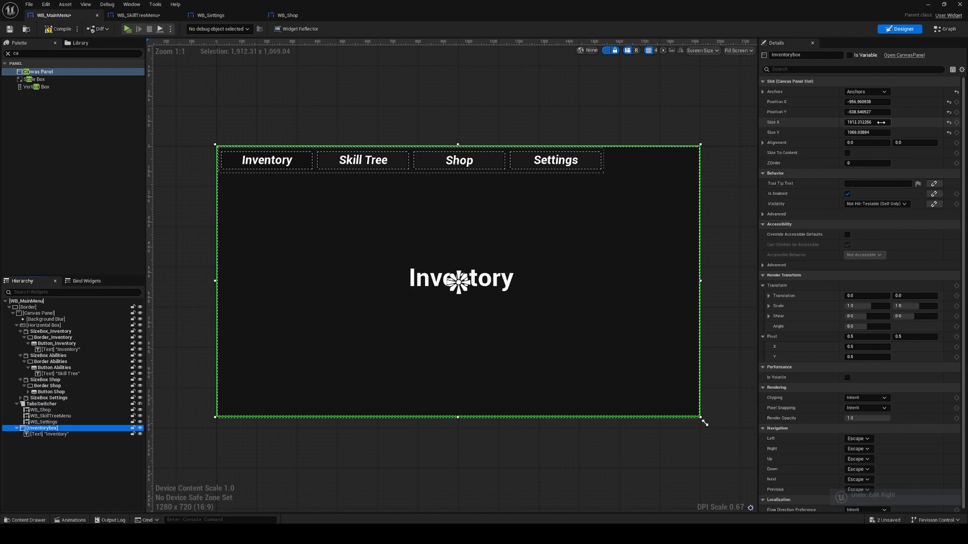
{"action": "type", "text": "1920"}
{"action": "key", "text": "Return"}
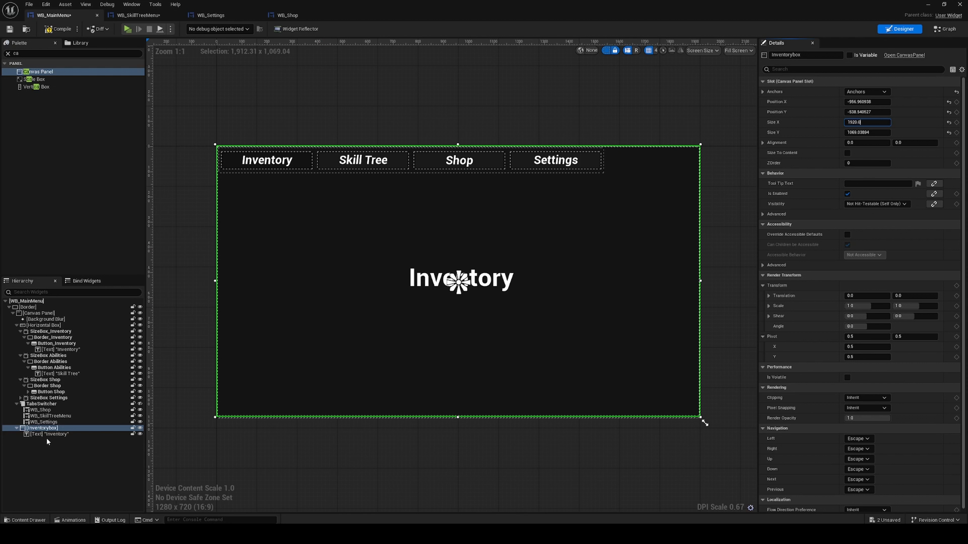
{"action": "left_click", "coordinate": [42, 404]}
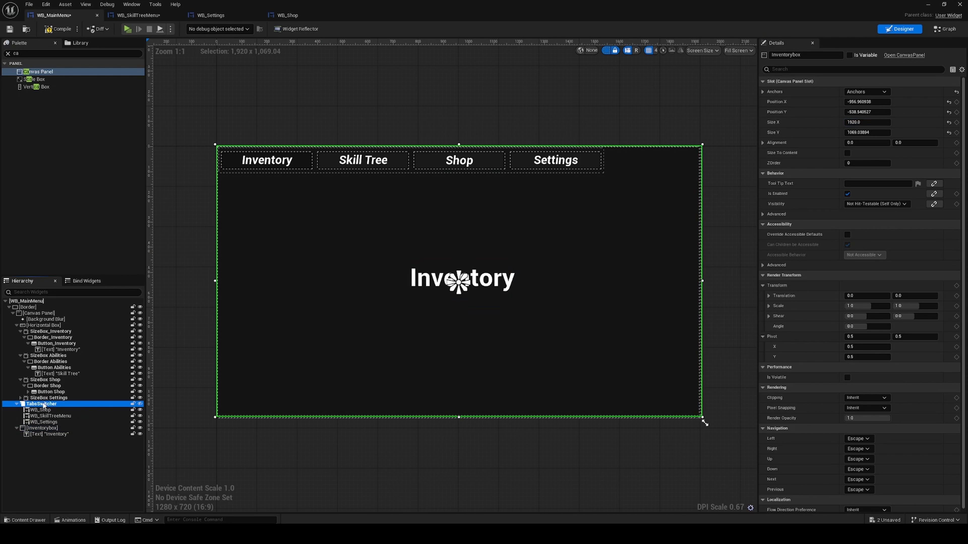
{"action": "left_click", "coordinate": [868, 132]}
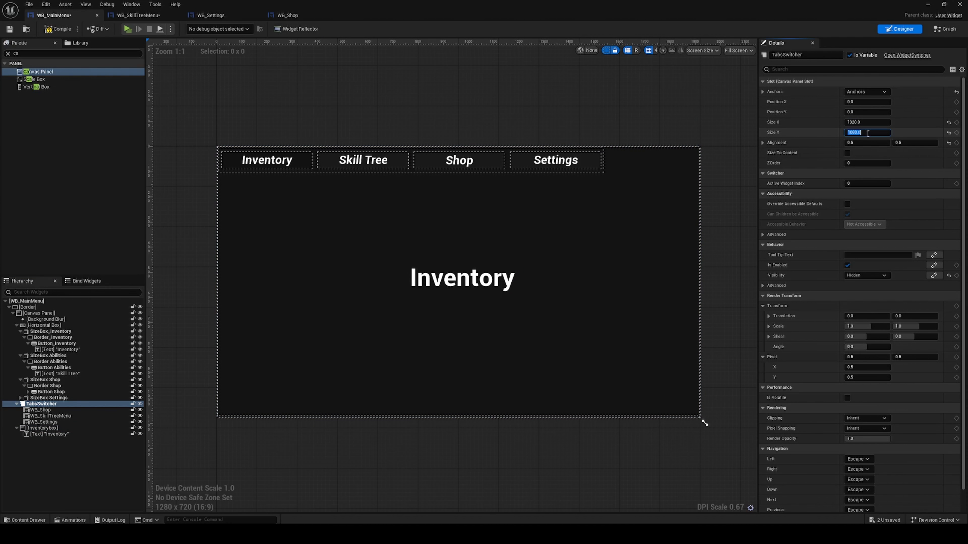
{"action": "left_click", "coordinate": [57, 429]}
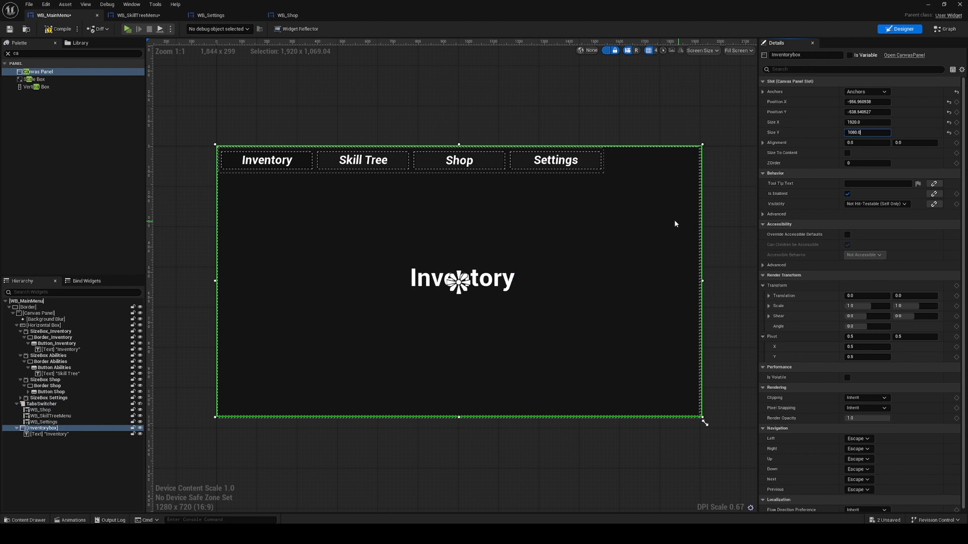
Set Inventorybox's Alignment to 0.5 in both X and Y
{"action": "left_click", "coordinate": [869, 143]}
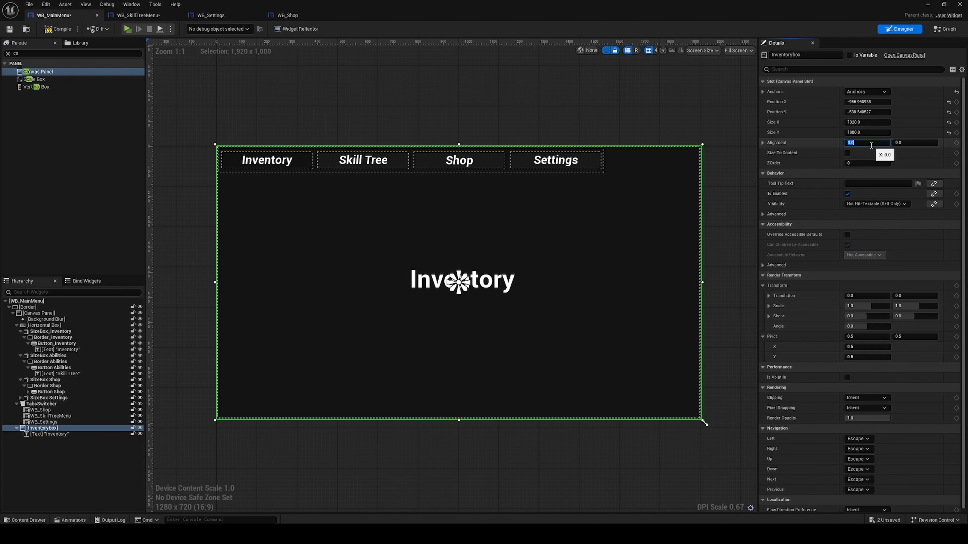
{"action": "left_click", "coordinate": [906, 143]}
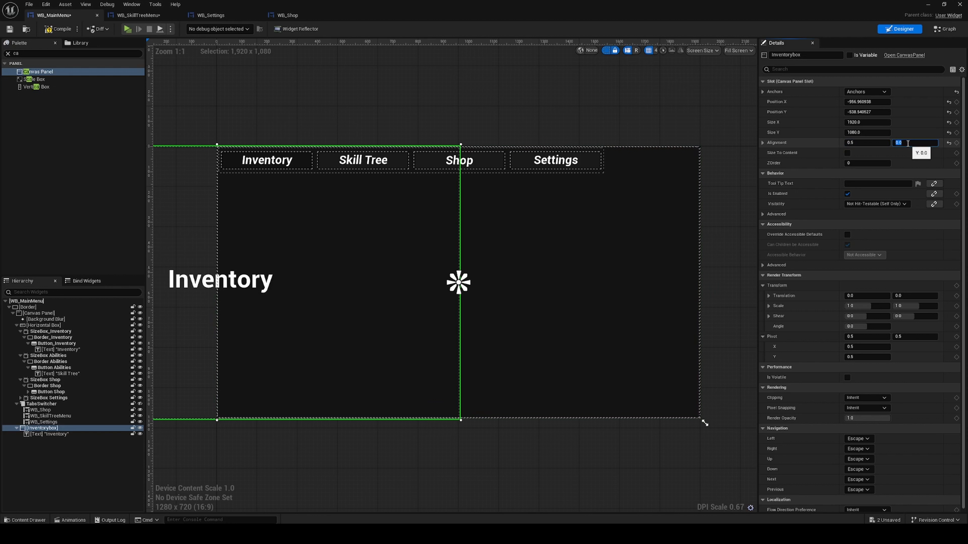
{"action": "key", "text": "Return"}
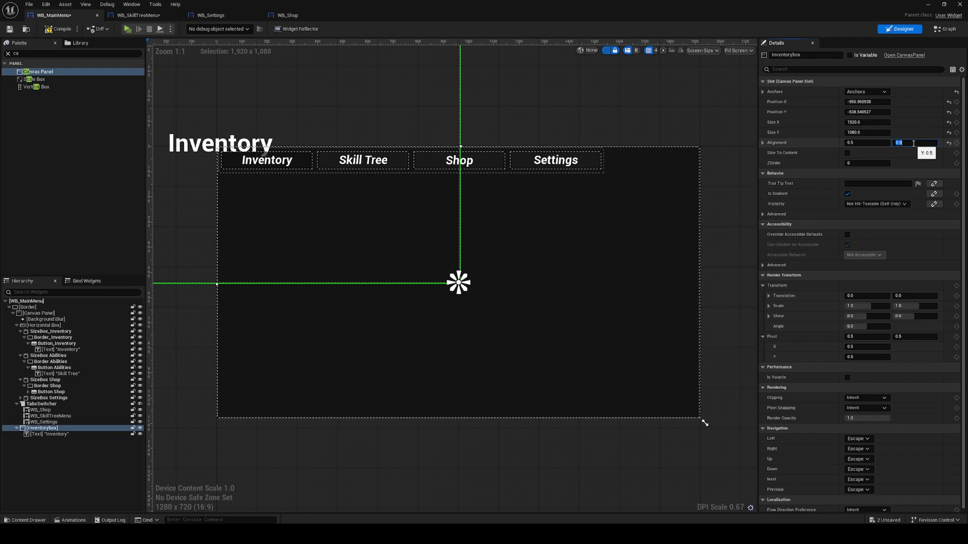
Set Inventorybox's Position X and Position Y to 0
{"action": "scroll", "coordinate": [609, 294], "scroll_direction": "down", "scroll_amount": 3}
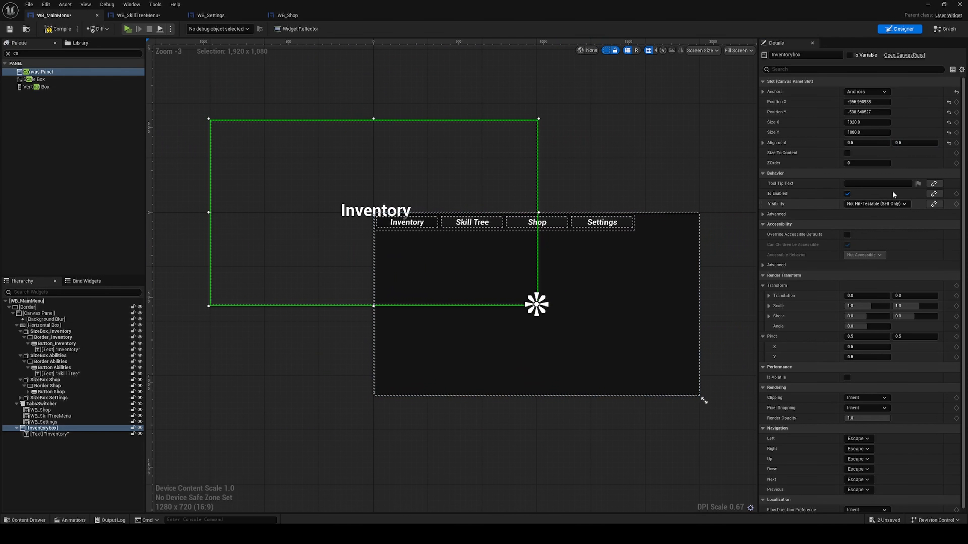
{"action": "left_click", "coordinate": [867, 112]}
{"action": "type", "text": "0"}
{"action": "key", "text": "Return"}
{"action": "left_click", "coordinate": [872, 101]}
{"action": "type", "text": "0"}
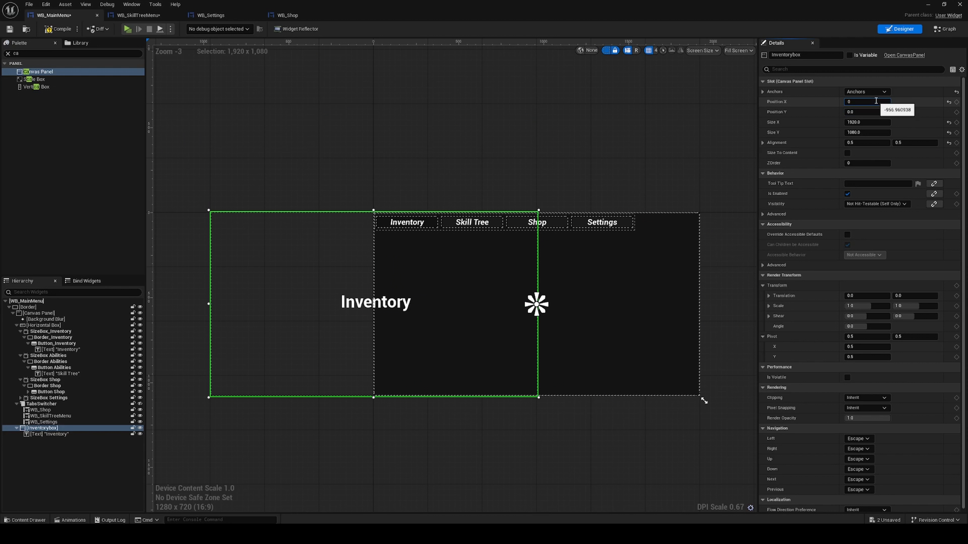
{"action": "key", "text": "Return"}
{"action": "scroll", "coordinate": [681, 284], "scroll_direction": "up", "scroll_amount": 4}
{"action": "right_click_drag", "start_coordinate": [593, 309], "coordinate": [575, 272]}
{"action": "scroll", "coordinate": [620, 280], "scroll_direction": "down", "scroll_amount": 1}
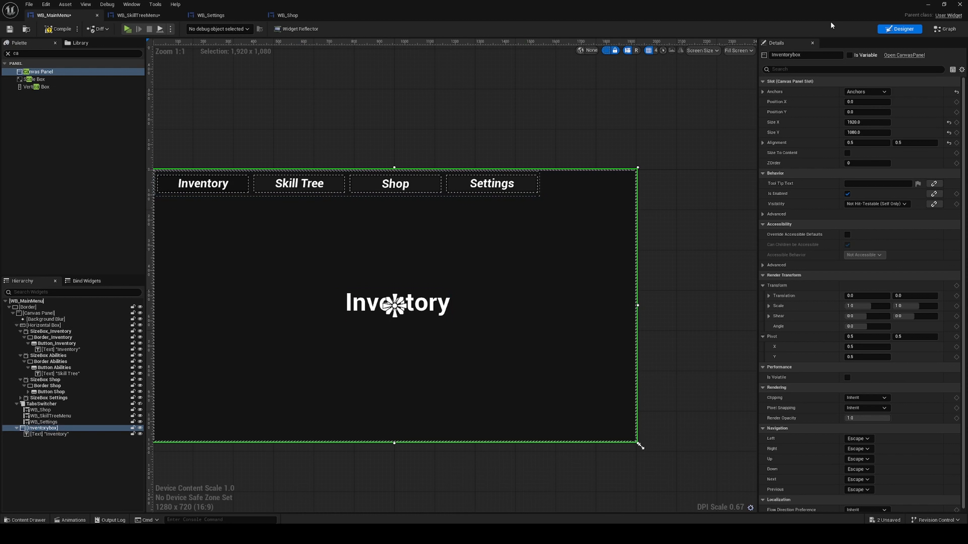
Make Inventorybox a variable and place a reference to it in the event graph beyond TabsSwitcher's Visibility setter
{"action": "left_click", "coordinate": [856, 57]}
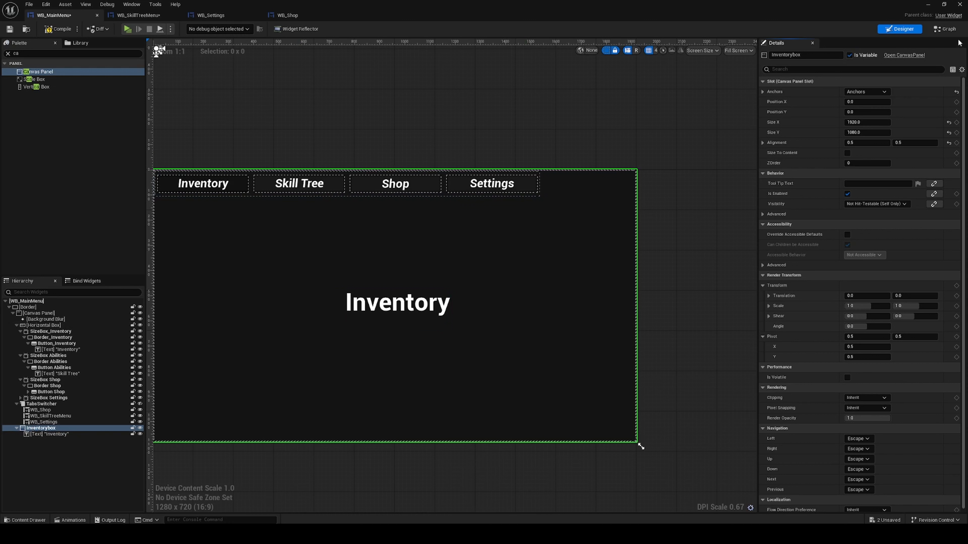
{"action": "left_click", "coordinate": [945, 29]}
{"action": "right_click_drag", "start_coordinate": [785, 263], "coordinate": [668, 253]}
{"action": "scroll", "coordinate": [605, 268], "scroll_direction": "down", "scroll_amount": 2}
{"action": "left_click_drag", "start_coordinate": [33, 220], "coordinate": [772, 280]}
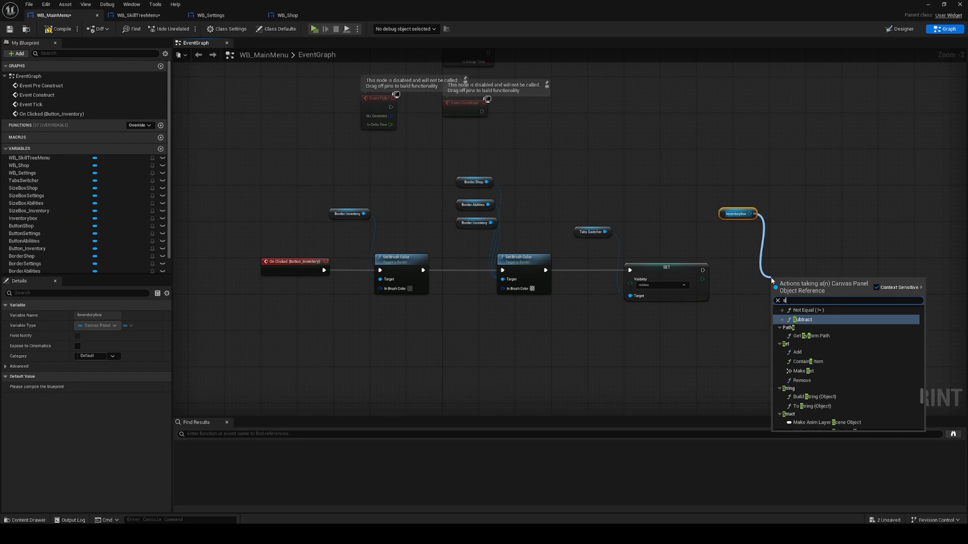
Add a Visibility setter for Inventorybox and connect its execution after TabsSwitcher's setter, aligned with the chain
{"action": "type", "text": "set vis"}
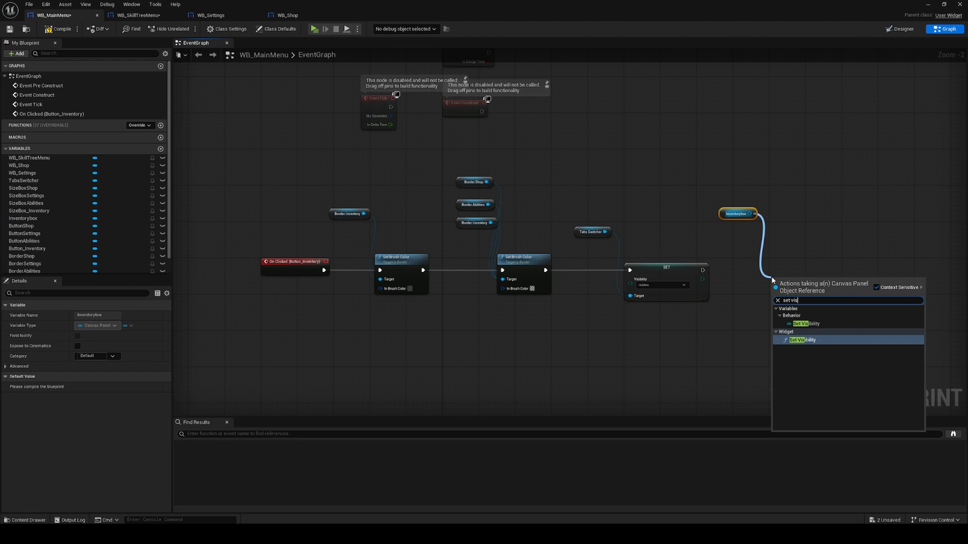
{"action": "left_click", "coordinate": [803, 324]}
{"action": "left_click_drag", "start_coordinate": [808, 289], "coordinate": [819, 278]}
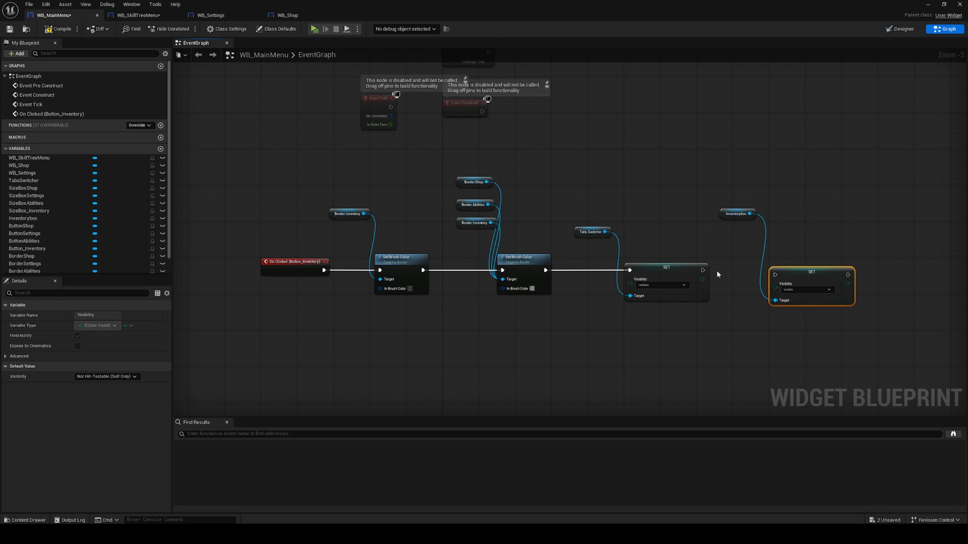
{"action": "left_click_drag", "start_coordinate": [702, 270], "coordinate": [800, 273]}
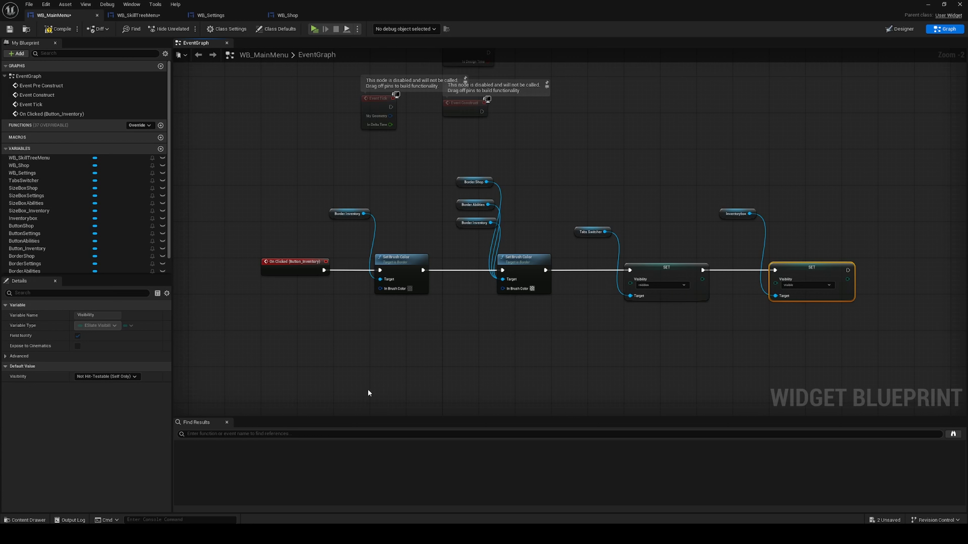
Add On Clicked events for ButtonShop, ButtonSettings and ButtonAbilities below the Button_Inventory event
{"action": "right_click_drag", "start_coordinate": [368, 393], "coordinate": [352, 233]}
{"action": "scroll", "coordinate": [35, 263], "scroll_direction": "down", "scroll_amount": 1}
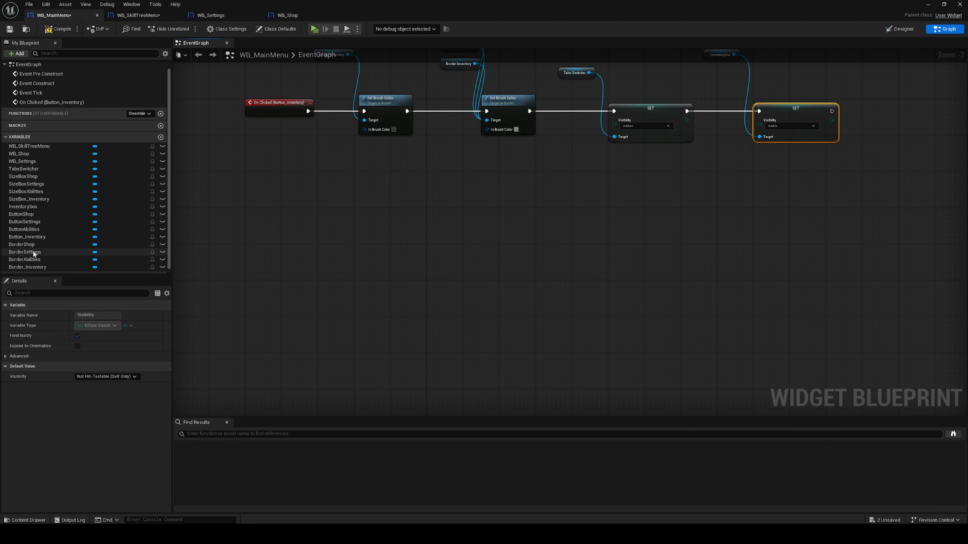
{"action": "left_click", "coordinate": [26, 246]}
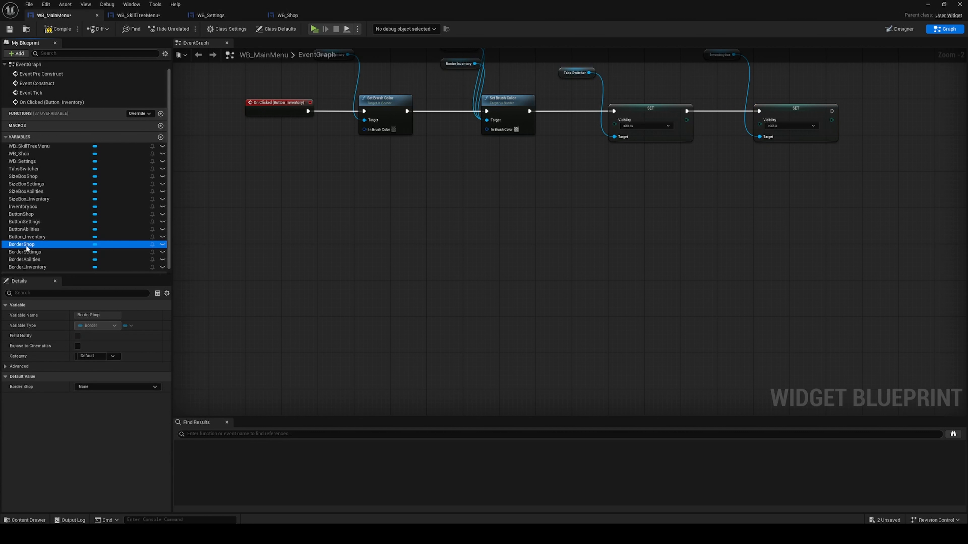
{"action": "scroll", "coordinate": [29, 251], "scroll_direction": "up", "scroll_amount": 1}
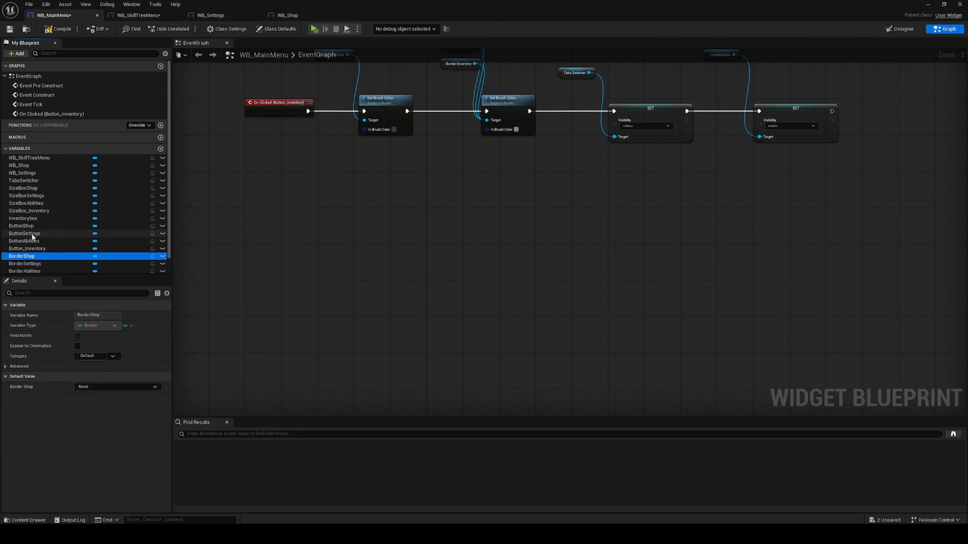
{"action": "left_click", "coordinate": [28, 227]}
{"action": "left_click", "coordinate": [112, 409]}
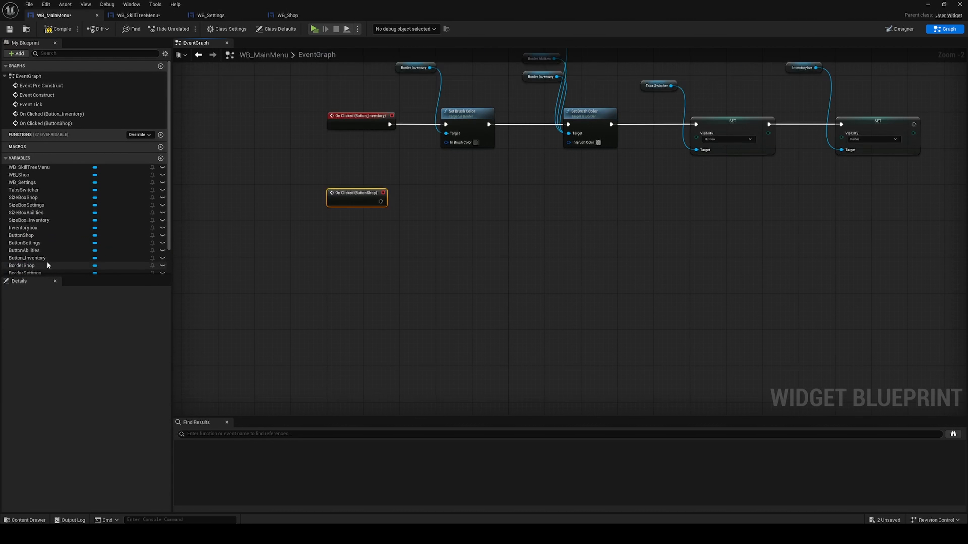
{"action": "left_click", "coordinate": [29, 243]}
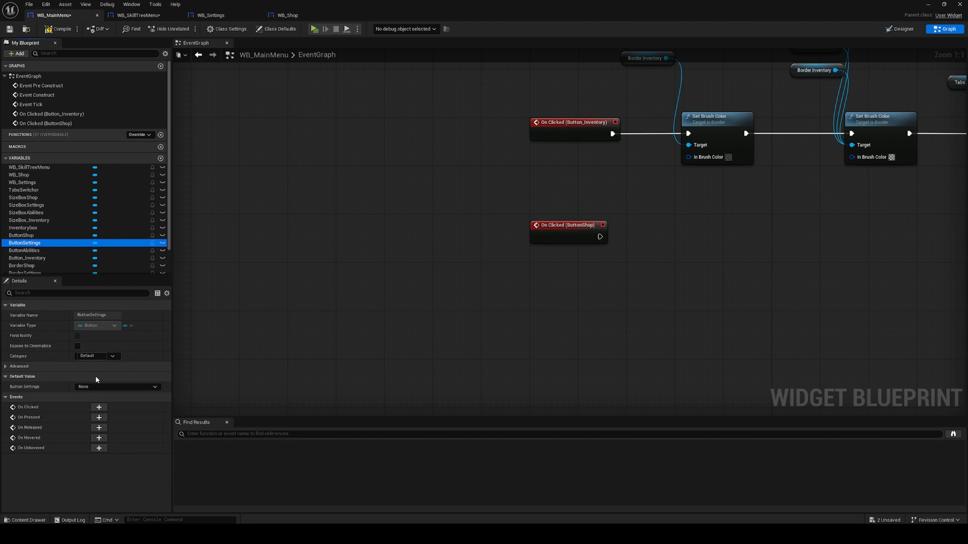
{"action": "left_click", "coordinate": [98, 407]}
{"action": "left_click", "coordinate": [39, 259]}
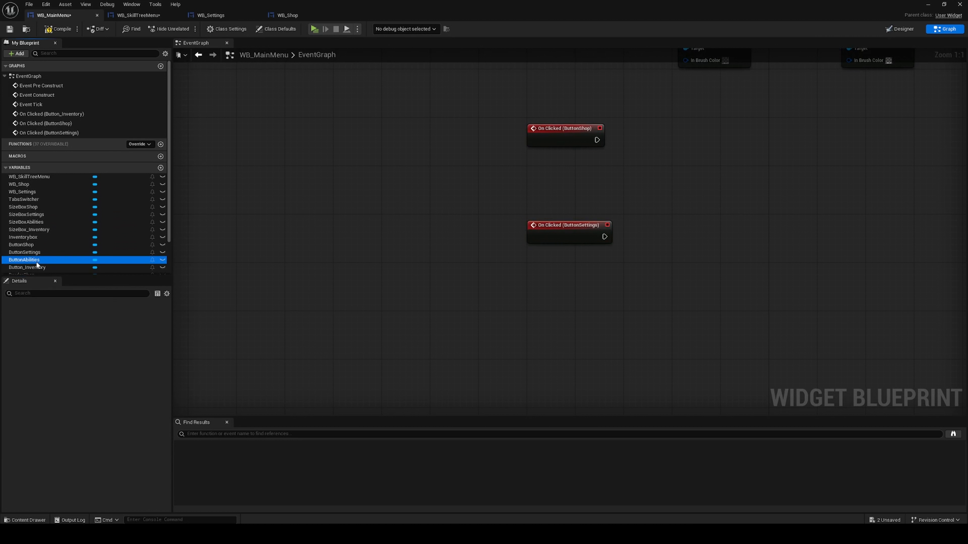
{"action": "left_click", "coordinate": [105, 404]}
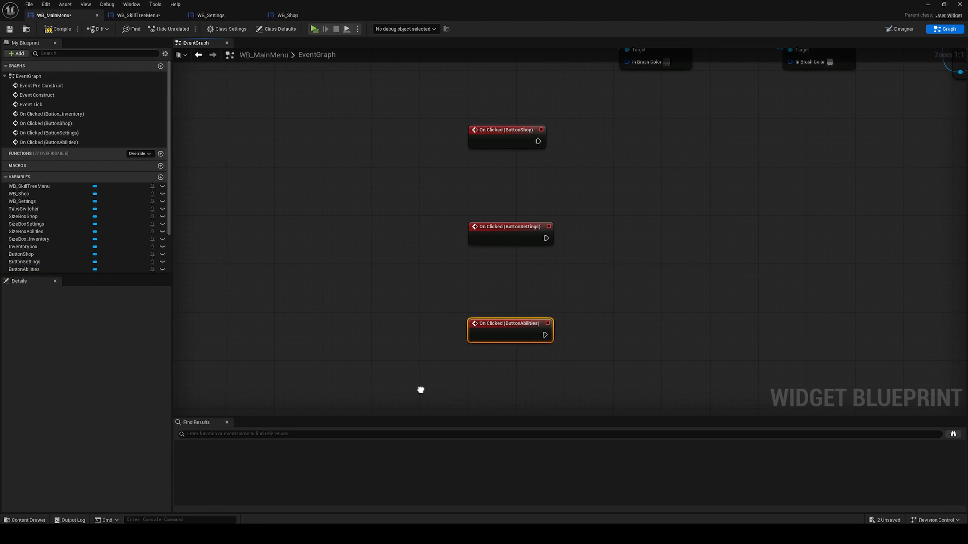
Paste three copies of the first Set Brush Color node beside the ButtonShop, ButtonSettings and ButtonAbilities click events
{"action": "right_click_drag", "start_coordinate": [420, 390], "coordinate": [411, 385]}
{"action": "right_click_drag", "start_coordinate": [466, 328], "coordinate": [418, 397]}
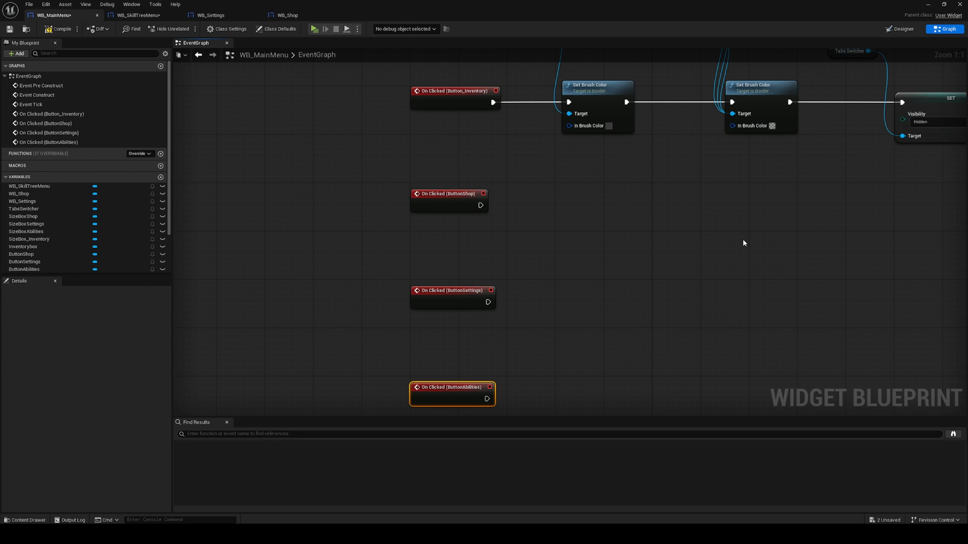
{"action": "right_click_drag", "start_coordinate": [744, 243], "coordinate": [728, 274]}
{"action": "left_click", "coordinate": [585, 119]}
{"action": "right_click_drag", "start_coordinate": [648, 284], "coordinate": [640, 220]}
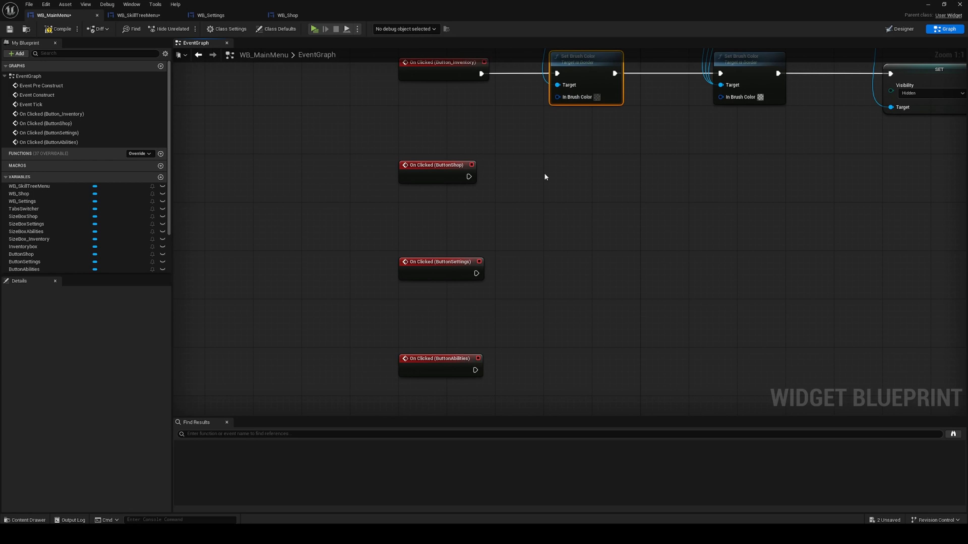
{"action": "key", "text": "ctrl+v"}
{"action": "key", "text": "ctrl+v"}
{"action": "key", "text": "ctrl+v"}
{"action": "right_click_drag", "start_coordinate": [596, 374], "coordinate": [602, 312]}
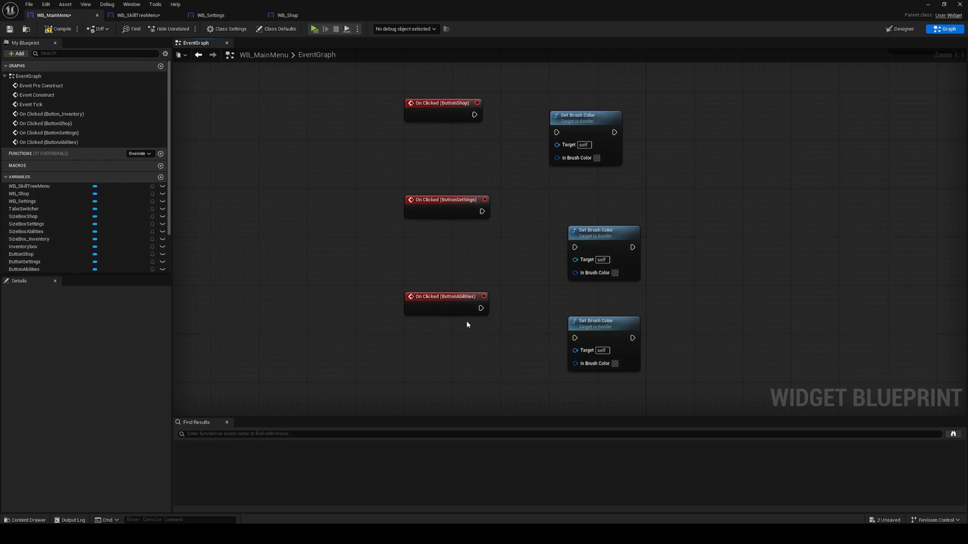
Connect the ButtonAbilities, ButtonSettings and ButtonShop click events to their Set Brush Color nodes and reposition the events to straighten the wires
{"action": "left_click_drag", "start_coordinate": [492, 316], "coordinate": [575, 339]}
{"action": "left_click_drag", "start_coordinate": [458, 309], "coordinate": [444, 326]}
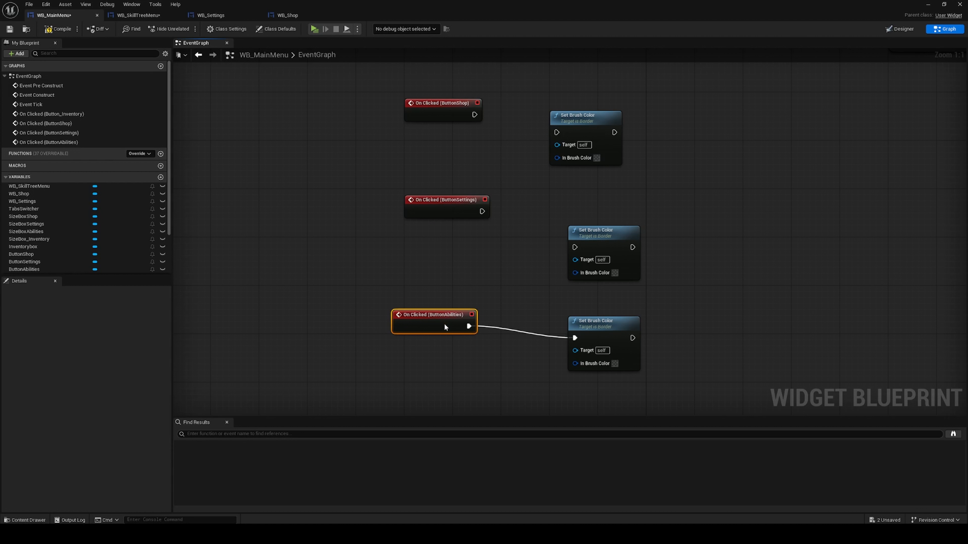
{"action": "left_click_drag", "start_coordinate": [482, 211], "coordinate": [575, 247]}
{"action": "left_click_drag", "start_coordinate": [450, 208], "coordinate": [433, 232]}
{"action": "left_click_drag", "start_coordinate": [428, 317], "coordinate": [412, 326]}
{"action": "mouse_move", "coordinate": [450, 114]}
{"action": "left_mouse_down"}
{"action": "mouse_move", "coordinate": [433, 132]}
{"action": "mouse_move", "coordinate": [557, 132]}
{"action": "left_mouse_up"}
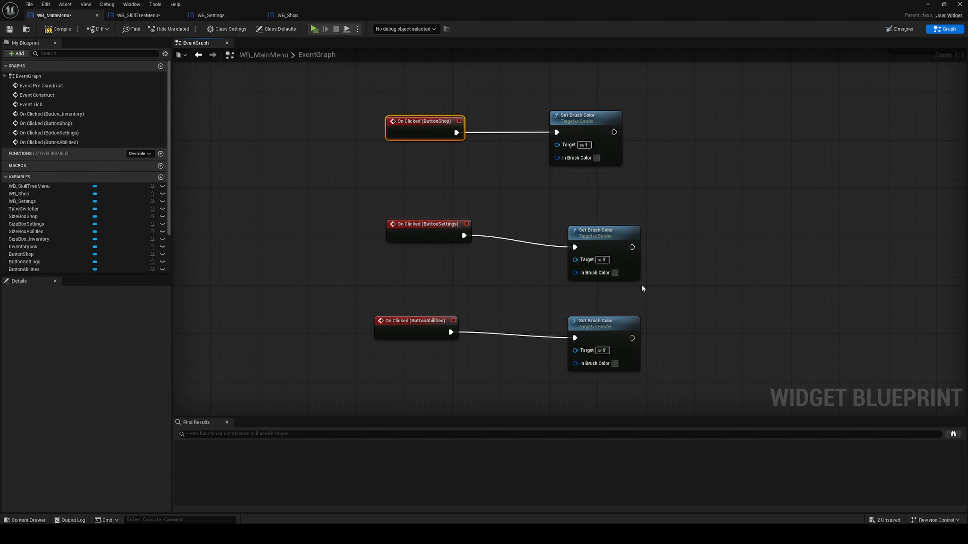
Copy the Border Shop reference and connect it to the Target of the ButtonShop event's Set Brush Color node
{"action": "right_click_drag", "start_coordinate": [668, 264], "coordinate": [499, 205]}
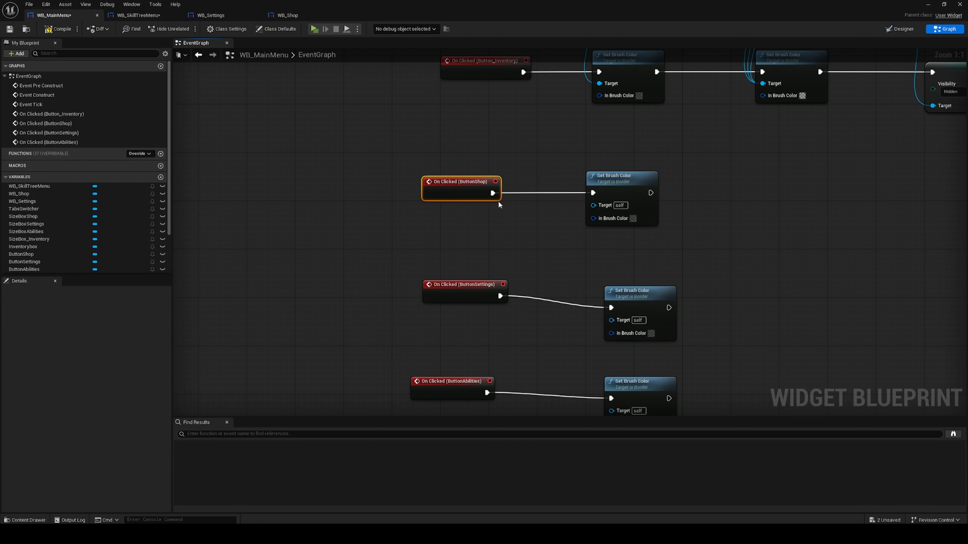
{"action": "scroll", "coordinate": [680, 214], "scroll_direction": "down", "scroll_amount": 1}
{"action": "right_click_drag", "start_coordinate": [680, 214], "coordinate": [664, 312]}
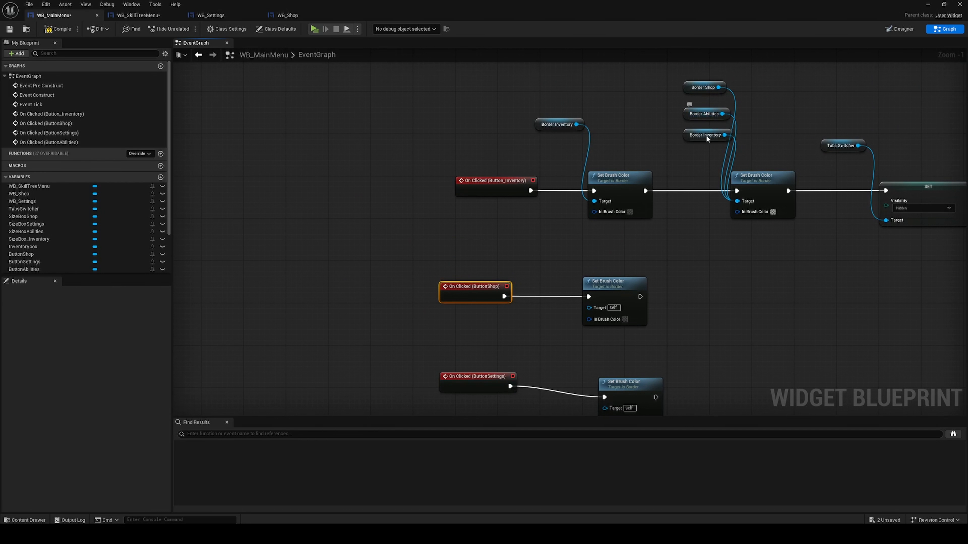
{"action": "left_click", "coordinate": [703, 88]}
{"action": "key", "text": "ctrl+c"}
{"action": "key", "text": "ctrl+v"}
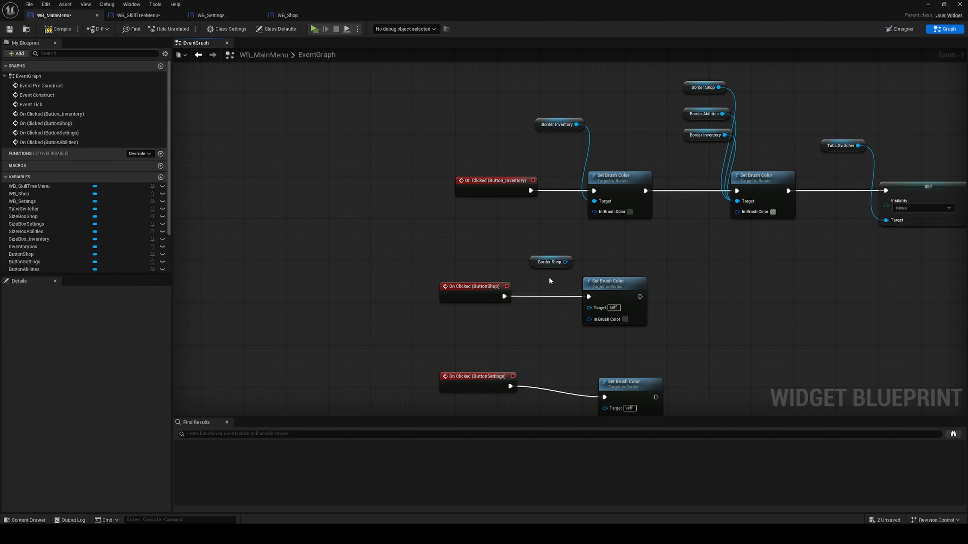
{"action": "left_click_drag", "start_coordinate": [565, 262], "coordinate": [589, 307]}
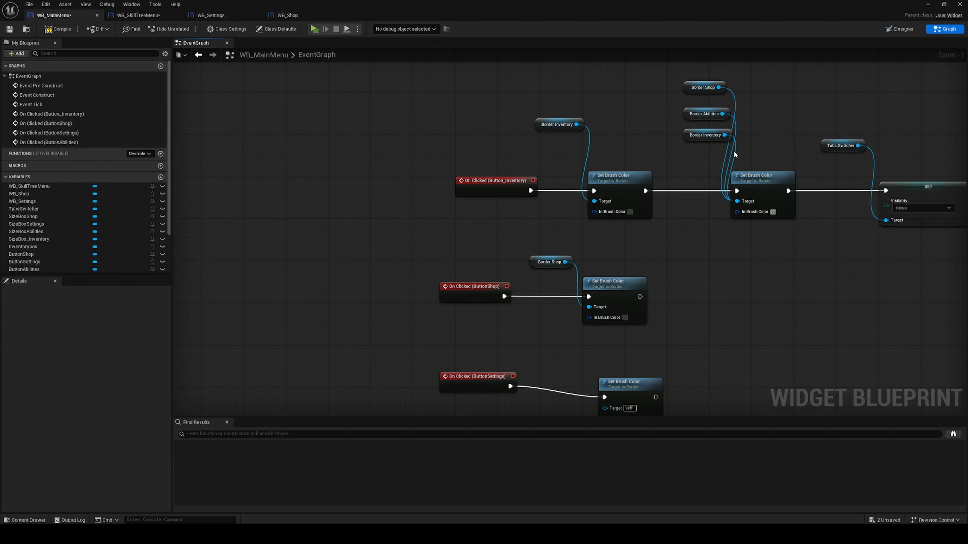
Copy the Border Abilities reference and connect it to the Target of the ButtonAbilities event's Set Brush Color node
{"action": "left_click", "coordinate": [705, 114]}
{"action": "right_click_drag", "start_coordinate": [742, 336], "coordinate": [774, 200]}
{"action": "key", "text": "ctrl+v"}
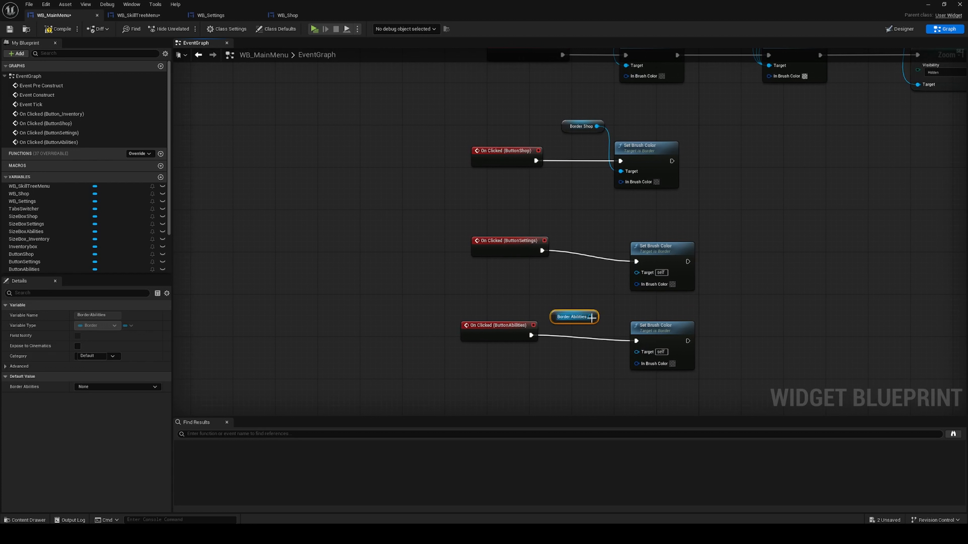
{"action": "left_click_drag", "start_coordinate": [590, 317], "coordinate": [637, 352]}
Delete the Border Inventory reference feeding the second Set Brush Color node in the Button_Inventory chain
{"action": "right_click_drag", "start_coordinate": [763, 219], "coordinate": [731, 286]}
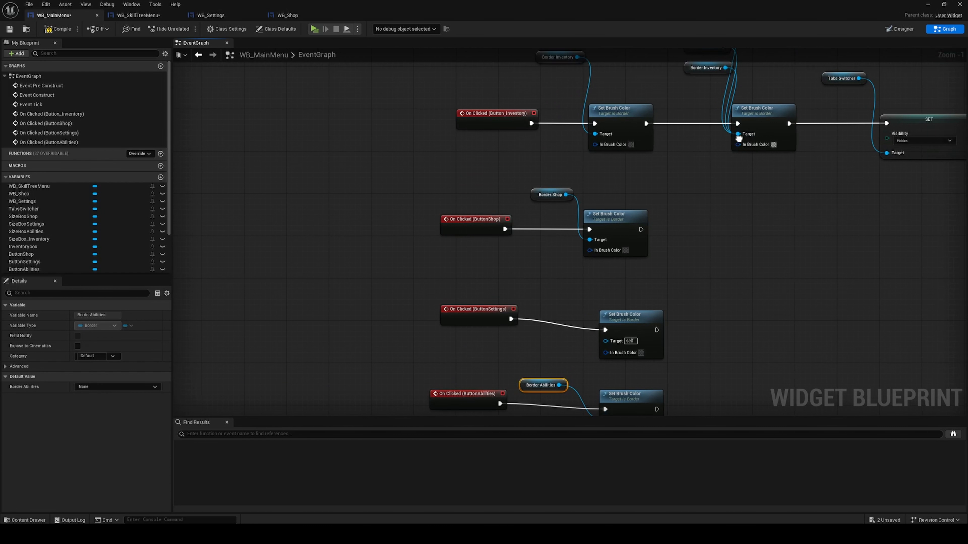
{"action": "right_click_drag", "start_coordinate": [739, 136], "coordinate": [746, 191]}
{"action": "left_click", "coordinate": [705, 124]}
{"action": "right_click_drag", "start_coordinate": [673, 340], "coordinate": [694, 381]}
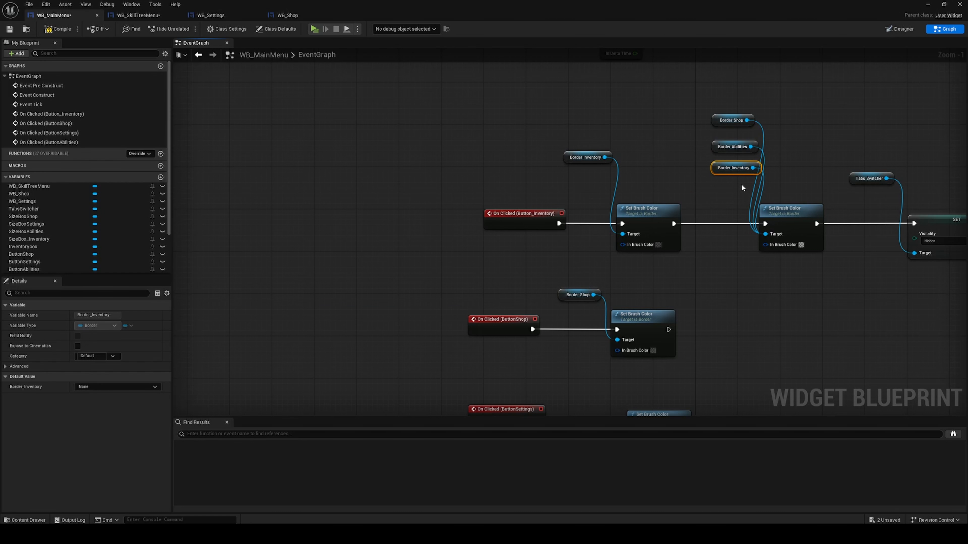
{"action": "key", "text": "Delete"}
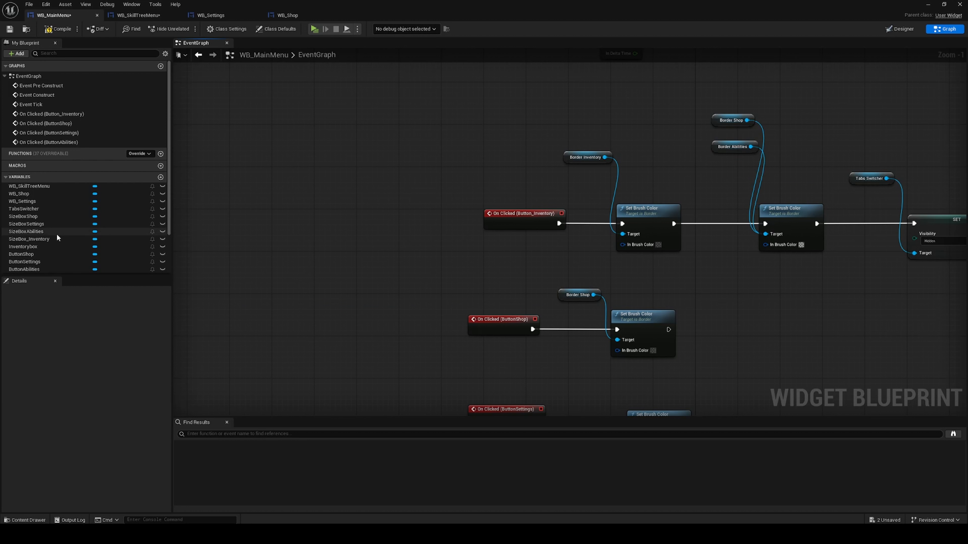
{"action": "left_click", "coordinate": [30, 217]}
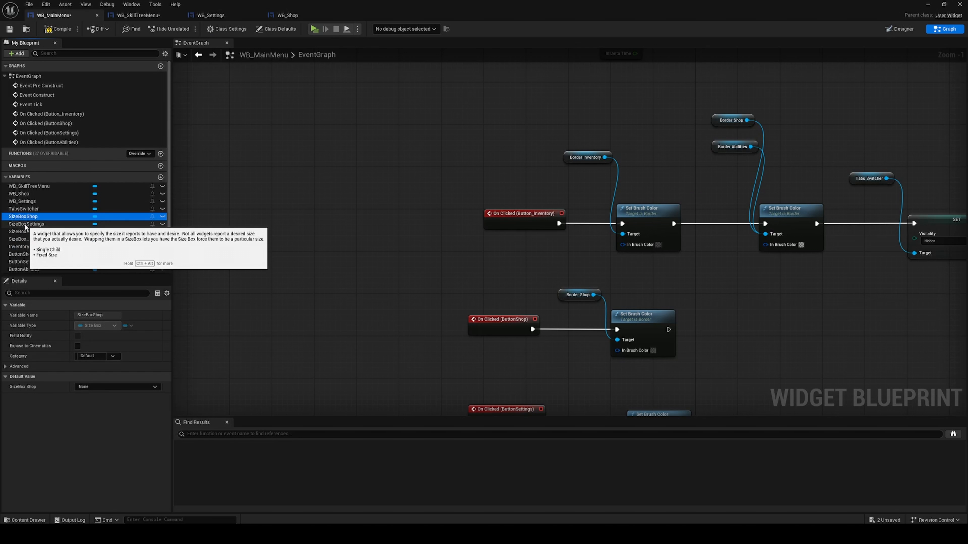
{"action": "left_click_drag", "start_coordinate": [25, 225], "coordinate": [761, 223], "text": "ctrl"}
{"action": "left_click", "coordinate": [758, 205]}
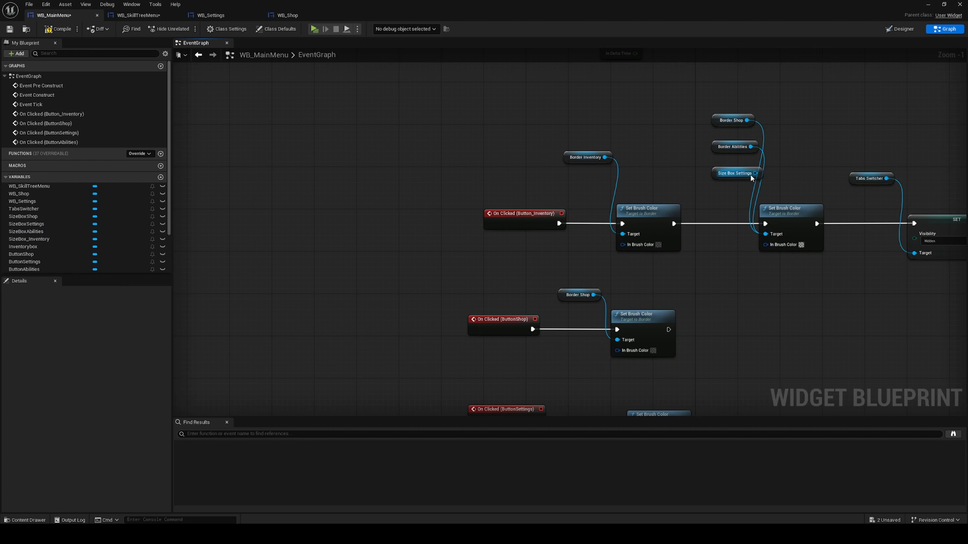
{"action": "left_click_drag", "start_coordinate": [755, 172], "coordinate": [766, 232]}
{"action": "left_click", "coordinate": [746, 191]}
{"action": "left_click", "coordinate": [733, 173]}
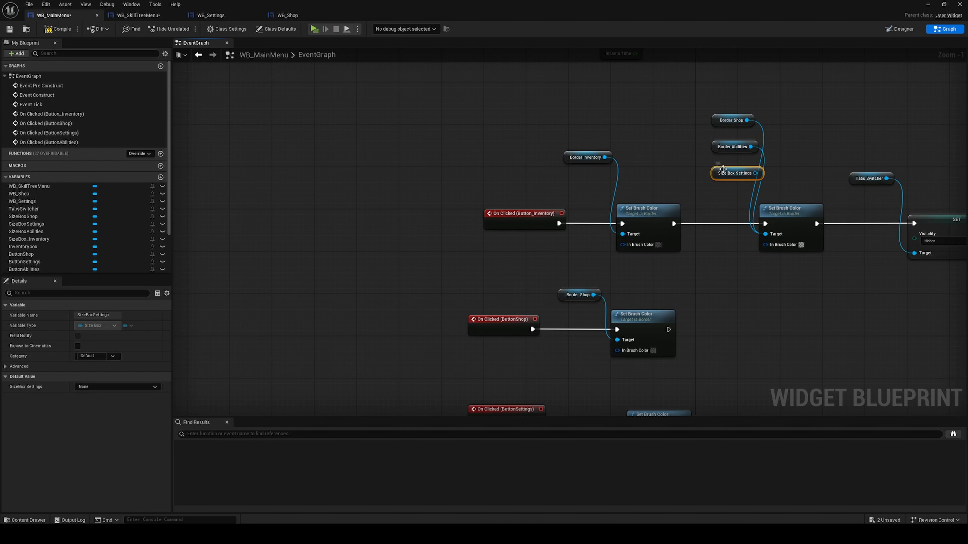
{"action": "key", "text": "Delete"}
Add a BorderSettings reference and connect it to the Target of the Button_Inventory chain's second Set Brush Color node
{"action": "scroll", "coordinate": [47, 249], "scroll_direction": "down", "scroll_amount": 2}
{"action": "scroll", "coordinate": [47, 248], "scroll_direction": "down", "scroll_amount": 2}
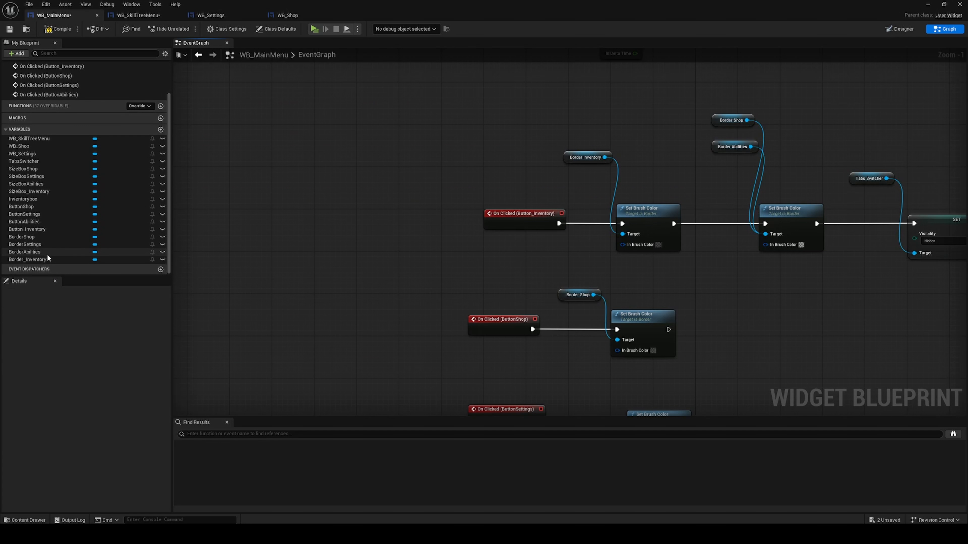
{"action": "left_click", "coordinate": [31, 245]}
{"action": "mouse_move", "coordinate": [31, 246]}
{"action": "left_mouse_down", "text": "ctrl"}
{"action": "mouse_move", "coordinate": [549, 226]}
{"action": "mouse_move", "coordinate": [716, 191]}
{"action": "mouse_move", "coordinate": [712, 181]}
{"action": "mouse_move", "coordinate": [766, 233]}
{"action": "left_mouse_up", "text": "ctrl"}
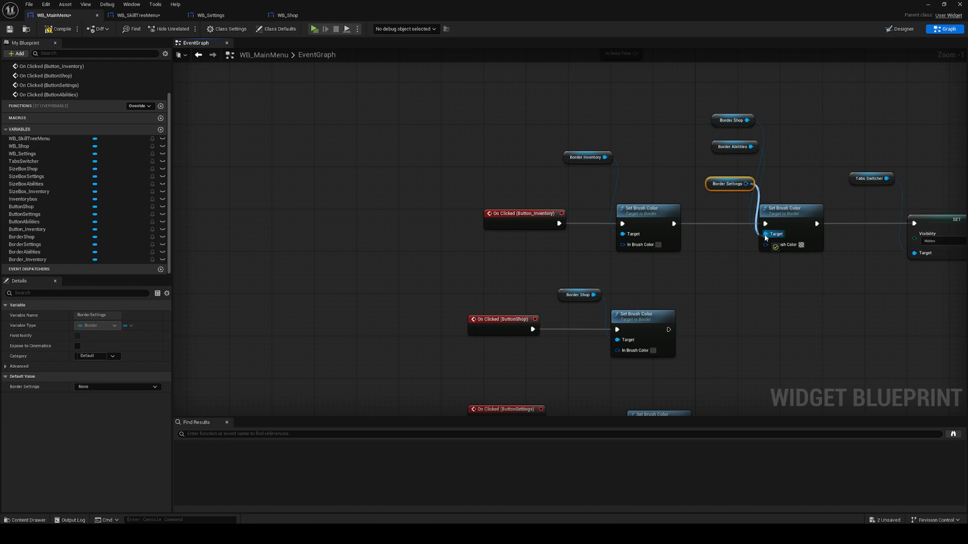
Connect a Border Settings reference to the Target of the ButtonSettings event's Set Brush Color node
{"action": "right_click_drag", "start_coordinate": [578, 279], "coordinate": [584, 175]}
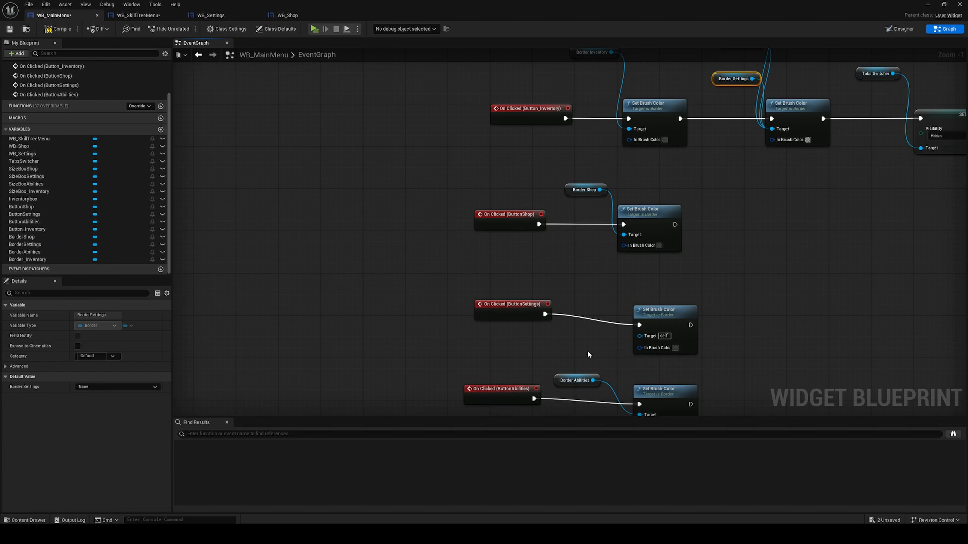
{"action": "right_click_drag", "start_coordinate": [589, 355], "coordinate": [582, 241]}
{"action": "left_click_drag", "start_coordinate": [602, 172], "coordinate": [632, 222]}
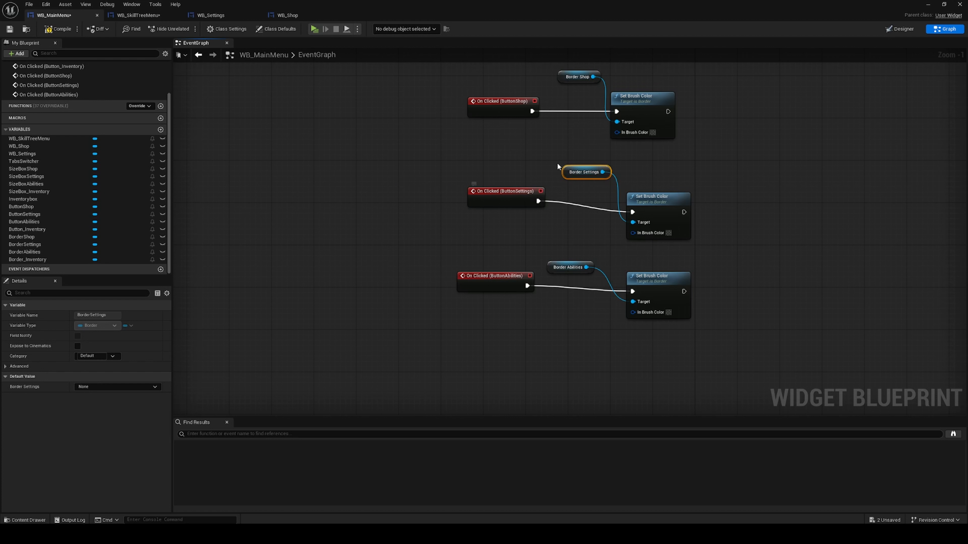
Paste three copies of the Button_Inventory chain's second Set Brush Color node beyond the Shop, Settings and Abilities chains
{"action": "right_click_drag", "start_coordinate": [702, 207], "coordinate": [621, 339]}
{"action": "scroll", "coordinate": [759, 305], "scroll_direction": "down", "scroll_amount": 1}
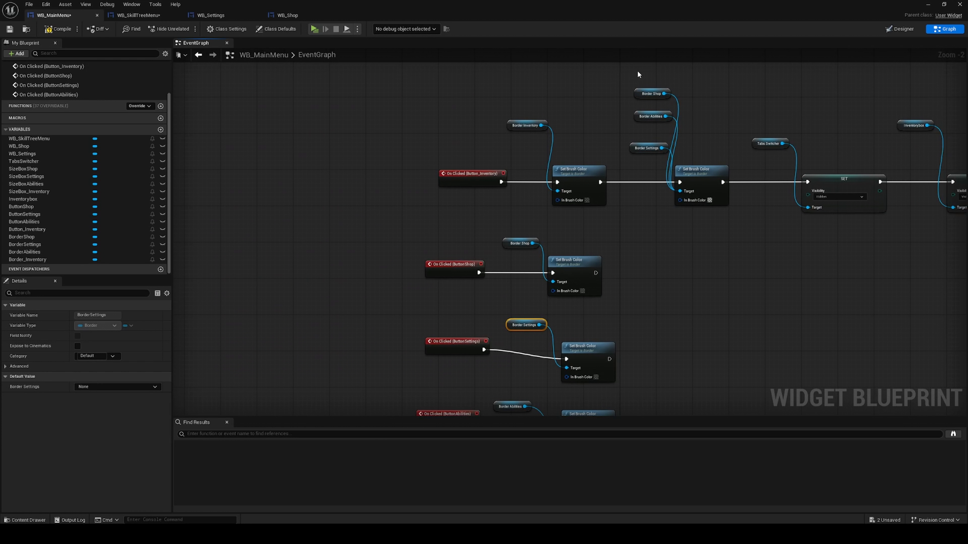
{"action": "left_click", "coordinate": [709, 174]}
{"action": "key", "text": "ctrl+c"}
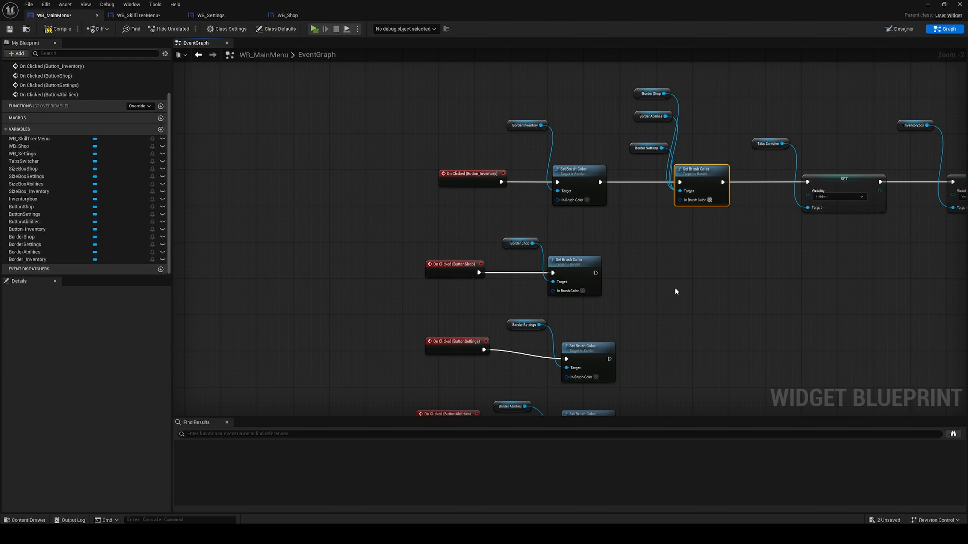
{"action": "key", "text": "ctrl+v"}
{"action": "left_click_drag", "start_coordinate": [682, 275], "coordinate": [688, 256]}
{"action": "right_click_drag", "start_coordinate": [698, 302], "coordinate": [680, 218]}
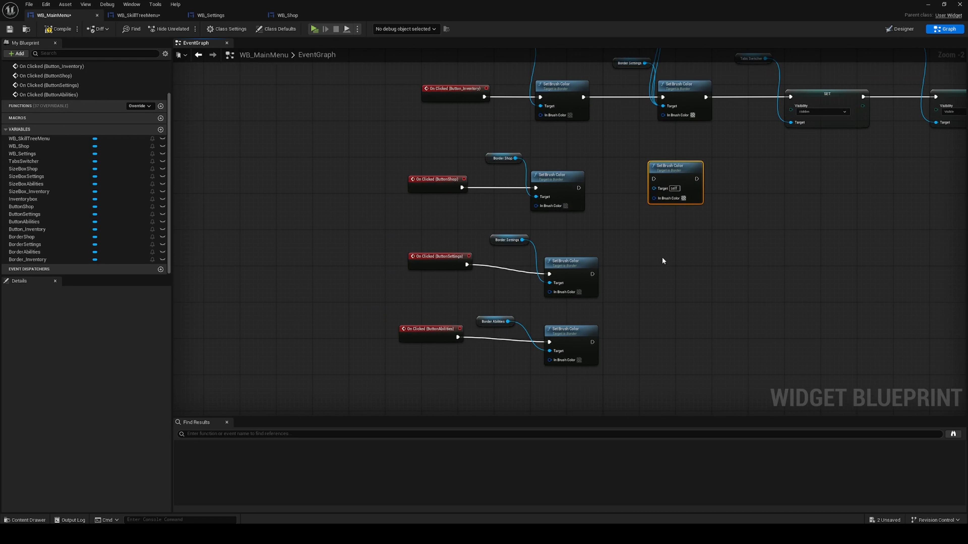
{"action": "key", "text": "ctrl+v"}
{"action": "left_click", "coordinate": [672, 338]}
{"action": "key", "text": "ctrl+v"}
{"action": "right_click_drag", "start_coordinate": [676, 327], "coordinate": [656, 372]}
Duplicate the Border Shop, Abilities and Settings references and connect Border Settings and Border Abilities to the Shop row's second Set Brush Color Target
{"action": "right_click_drag", "start_coordinate": [636, 137], "coordinate": [639, 160]}
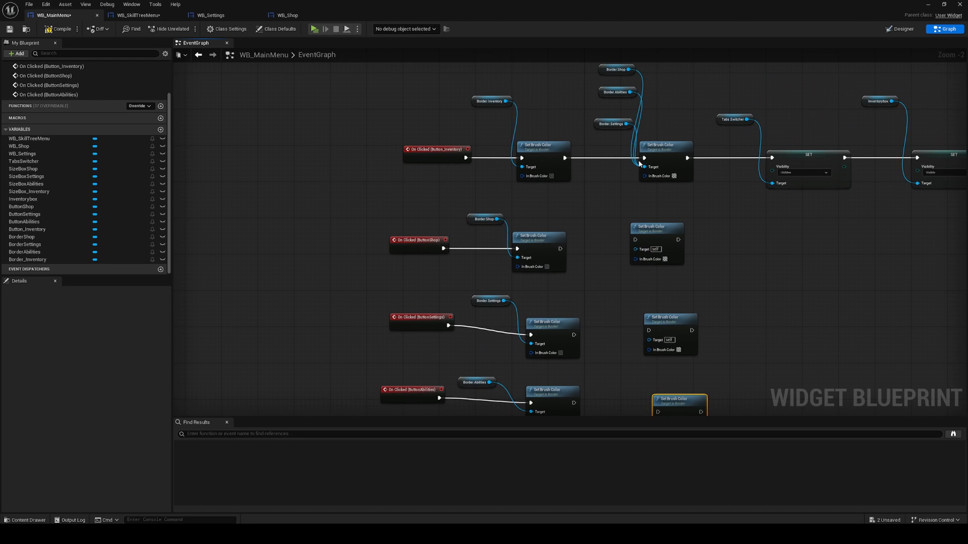
{"action": "right_click_drag", "start_coordinate": [562, 154], "coordinate": [595, 193]}
{"action": "left_click_drag", "start_coordinate": [606, 86], "coordinate": [643, 173]}
{"action": "key", "text": "ctrl+c"}
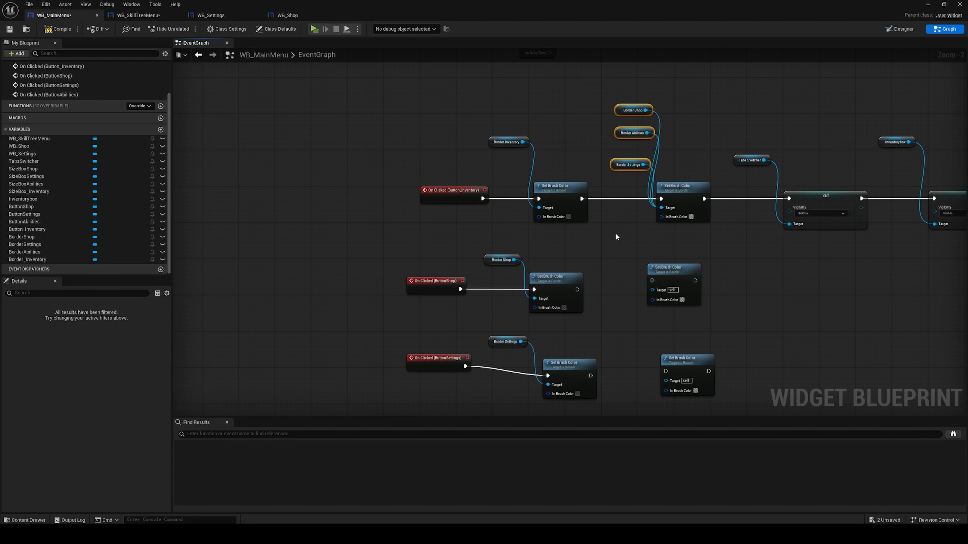
{"action": "key", "text": "ctrl+v"}
{"action": "left_click_drag", "start_coordinate": [678, 269], "coordinate": [688, 278]}
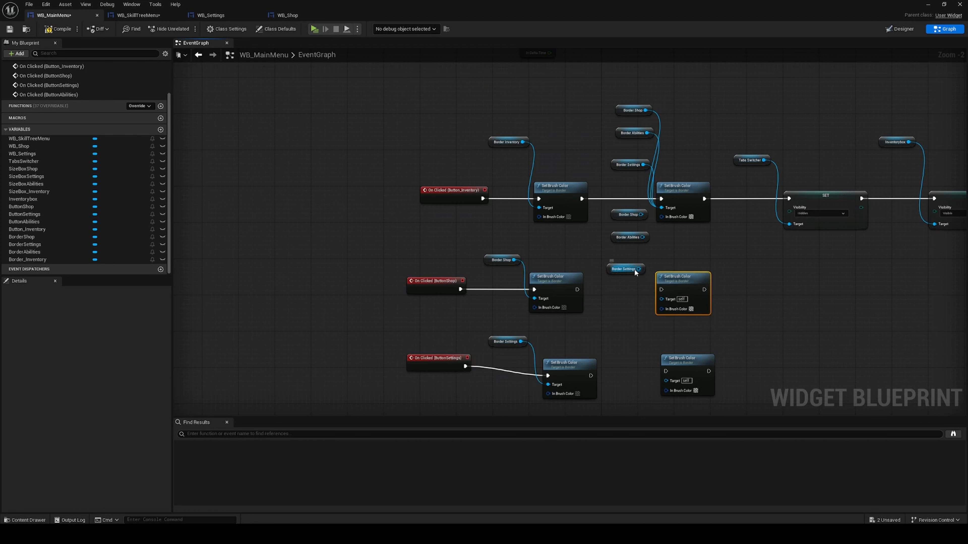
{"action": "left_click_drag", "start_coordinate": [639, 269], "coordinate": [662, 301]}
{"action": "left_click_drag", "start_coordinate": [642, 237], "coordinate": [664, 301]}
Replace the unconnected Border Shop copy with a Border Inventory copy wired to the Shop row's second Set Brush Color Target
{"action": "left_click", "coordinate": [622, 214]}
{"action": "key", "text": "Delete"}
{"action": "left_click", "coordinate": [499, 142]}
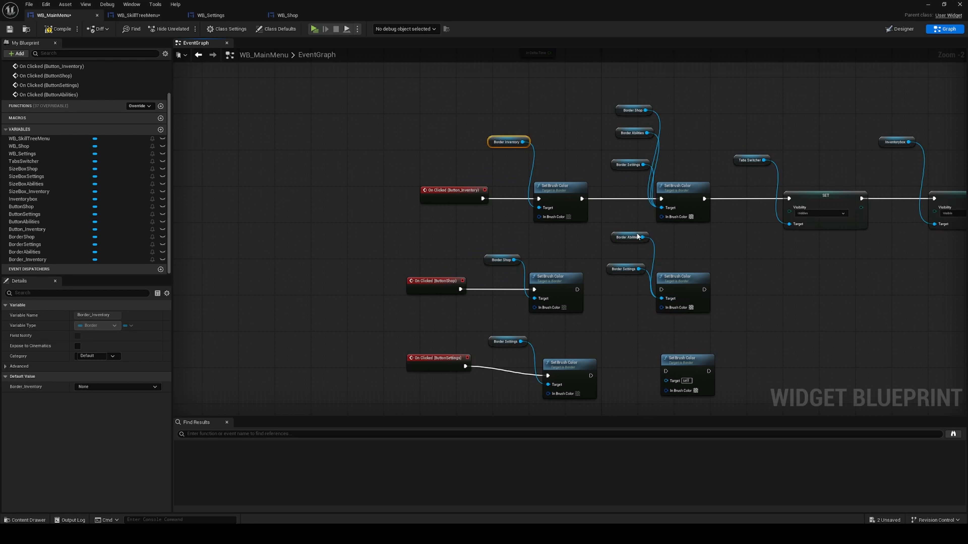
{"action": "key", "text": "ctrl+v"}
{"action": "mouse_move", "coordinate": [619, 286]}
{"action": "left_mouse_down"}
{"action": "mouse_move", "coordinate": [609, 286]}
{"action": "mouse_move", "coordinate": [666, 299]}
{"action": "left_mouse_up"}
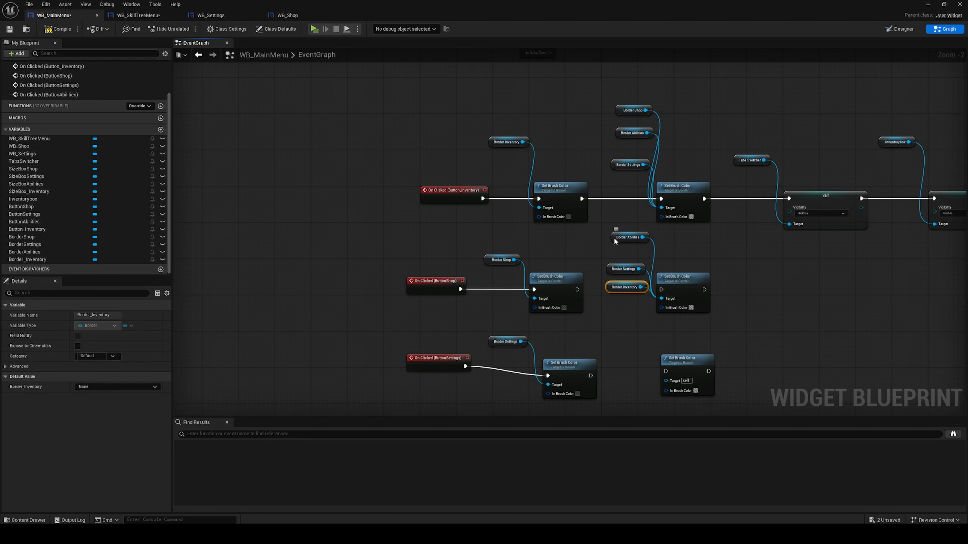
Connect the execution between the Shop row's two Set Brush Color nodes and tidy the border references beside the second one
{"action": "left_click_drag", "start_coordinate": [615, 235], "coordinate": [615, 241]}
{"action": "left_click_drag", "start_coordinate": [682, 276], "coordinate": [691, 276]}
{"action": "left_click_drag", "start_coordinate": [577, 290], "coordinate": [670, 289]}
{"action": "left_click_drag", "start_coordinate": [609, 288], "coordinate": [606, 252]}
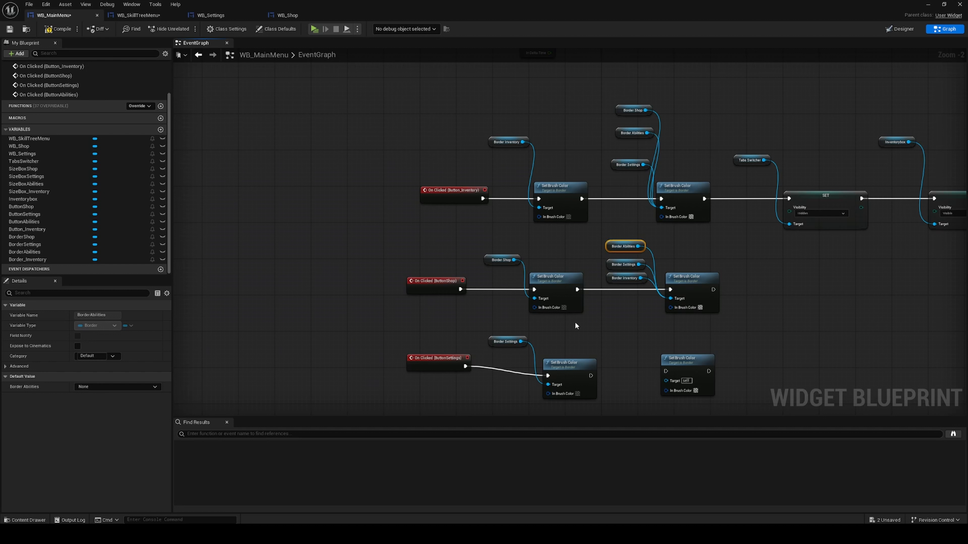
{"action": "right_click_drag", "start_coordinate": [780, 366], "coordinate": [712, 276]}
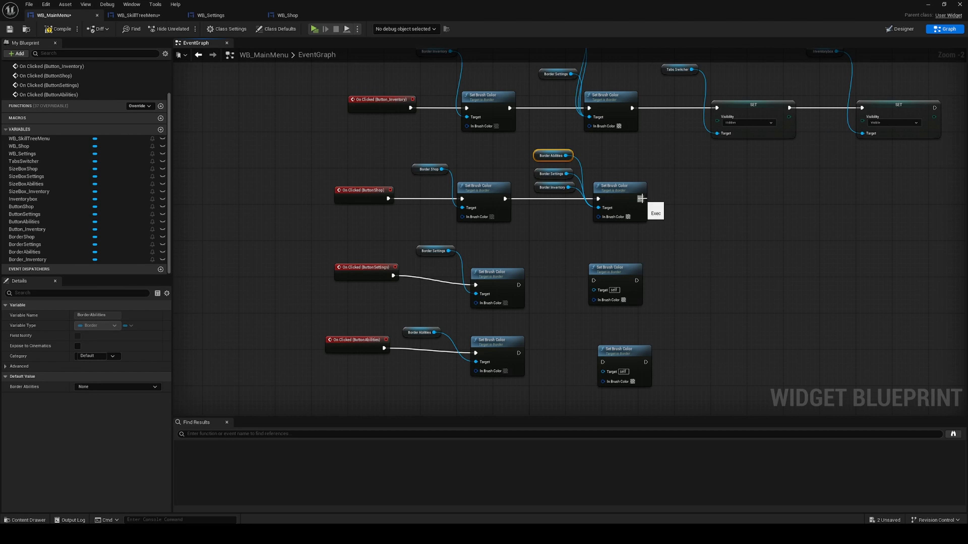
{"action": "left_click_drag", "start_coordinate": [641, 199], "coordinate": [738, 209]}
{"action": "type", "text": "set a"}
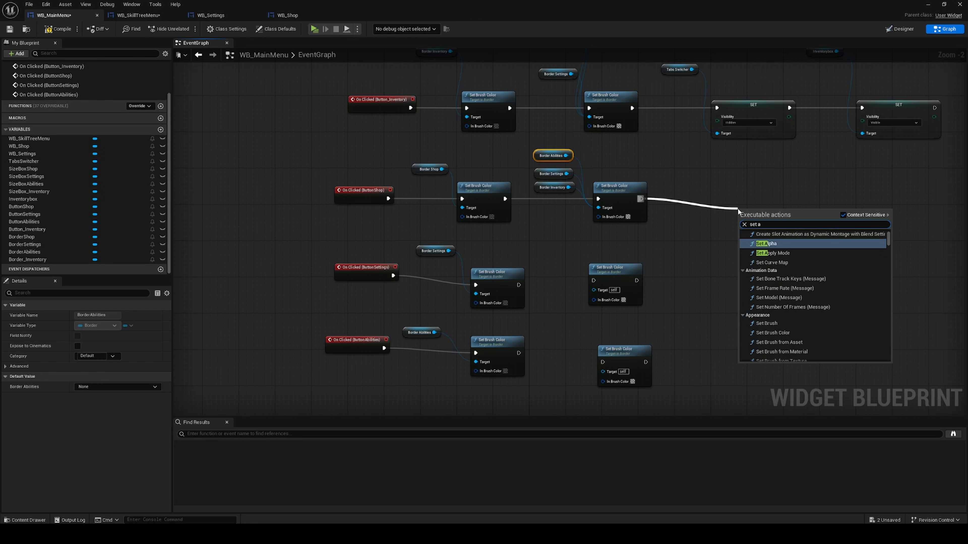
{"action": "type", "text": "ctive"}
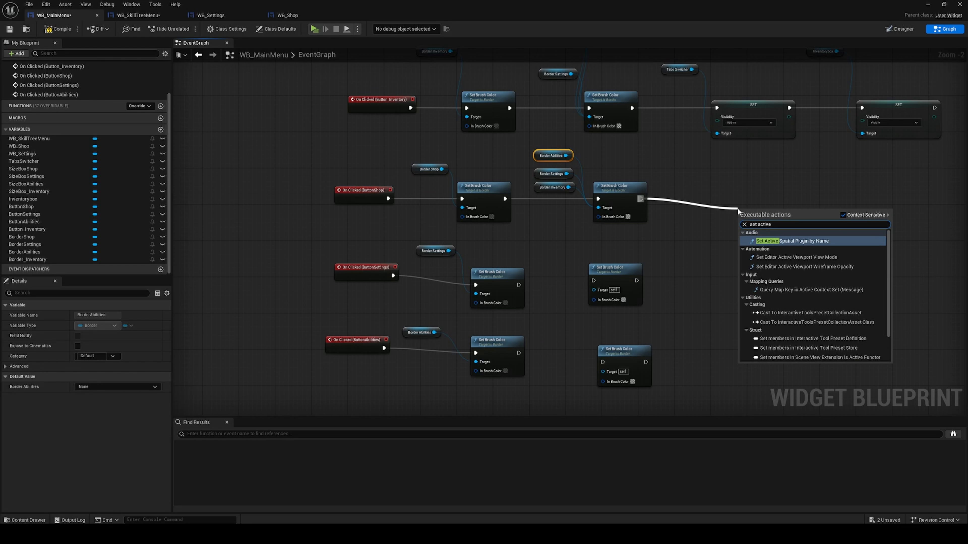
{"action": "type", "text": " wid"}
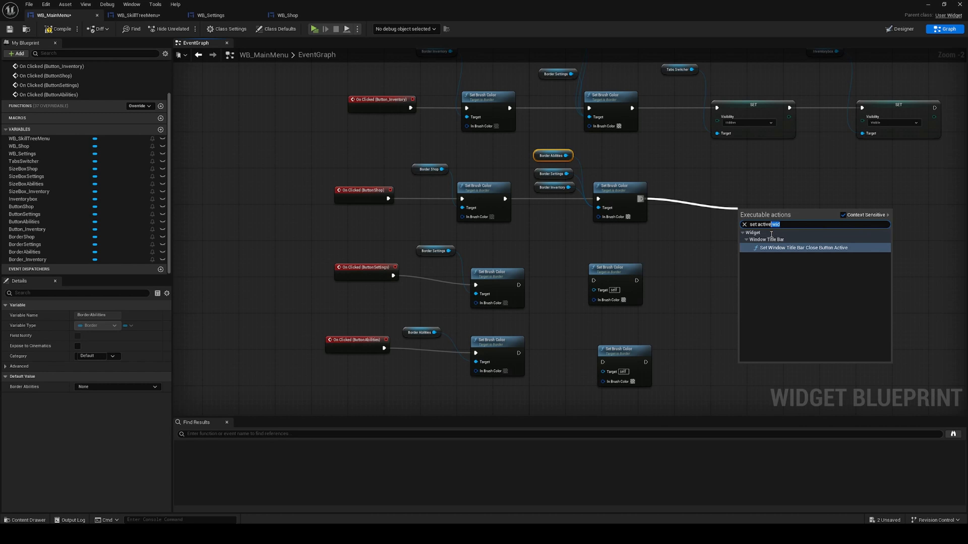
{"action": "key", "text": "BackSpace"}
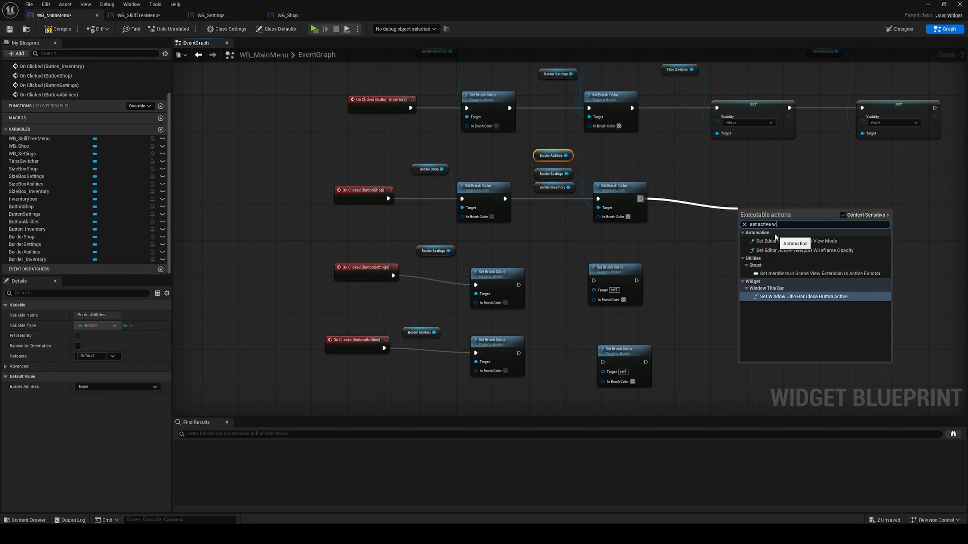
{"action": "type", "text": "idget"}
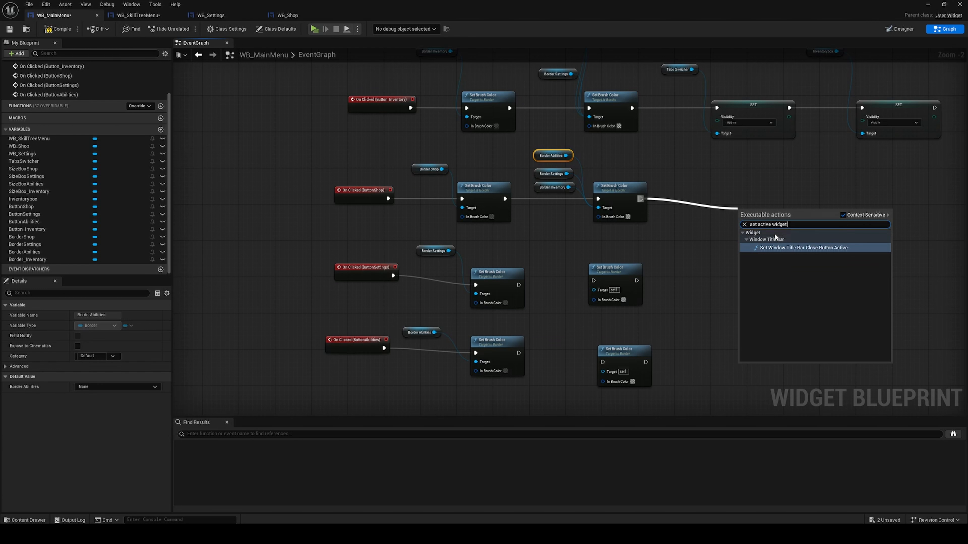
{"action": "type", "text": " s"}
{"action": "left_click", "coordinate": [585, 249]}
Copy the Tabs Switcher reference, add a Set Active Widget Index node from it, and connect that node after the Shop row's second Set Brush Color
{"action": "right_click_drag", "start_coordinate": [727, 199], "coordinate": [724, 246]}
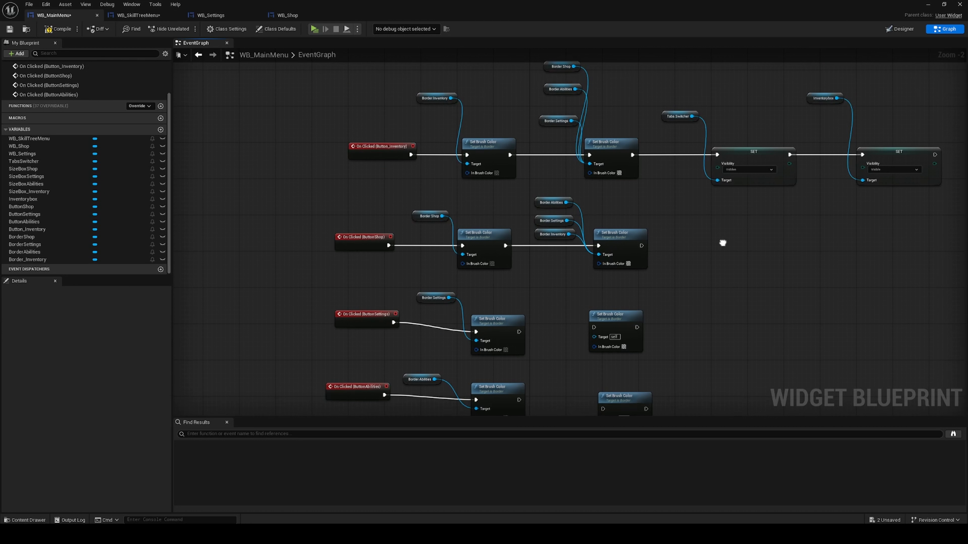
{"action": "left_click", "coordinate": [668, 116]}
{"action": "key", "text": "ctrl+c"}
{"action": "right_click_drag", "start_coordinate": [688, 289], "coordinate": [687, 218]}
{"action": "key", "text": "ctrl+v"}
{"action": "left_click_drag", "start_coordinate": [710, 231], "coordinate": [741, 198]}
{"action": "type", "text": "se"}
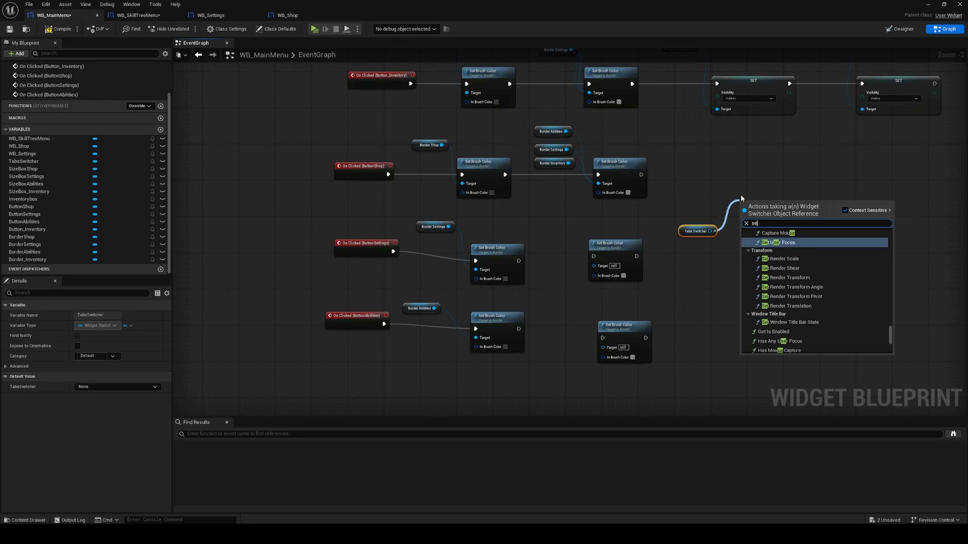
{"action": "type", "text": "t ac"}
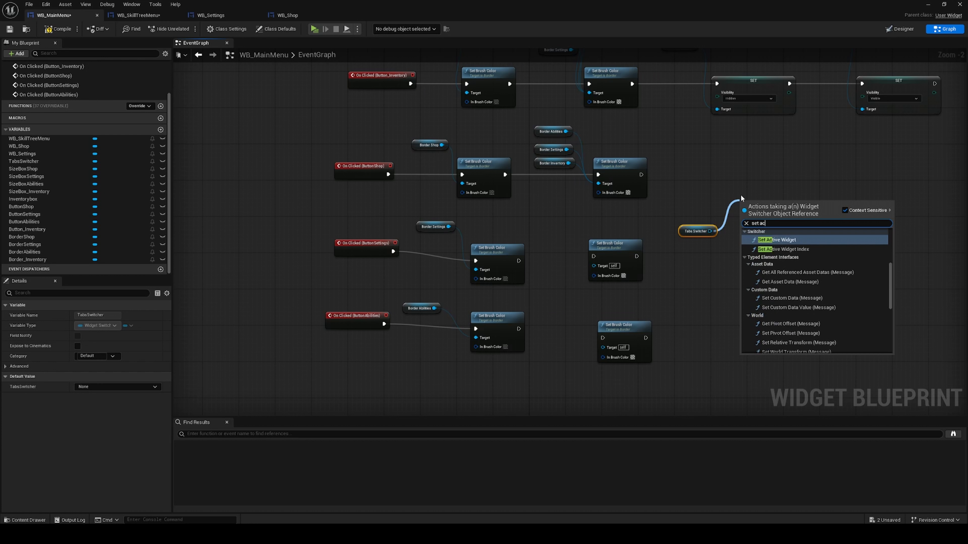
{"action": "left_click", "coordinate": [783, 249]}
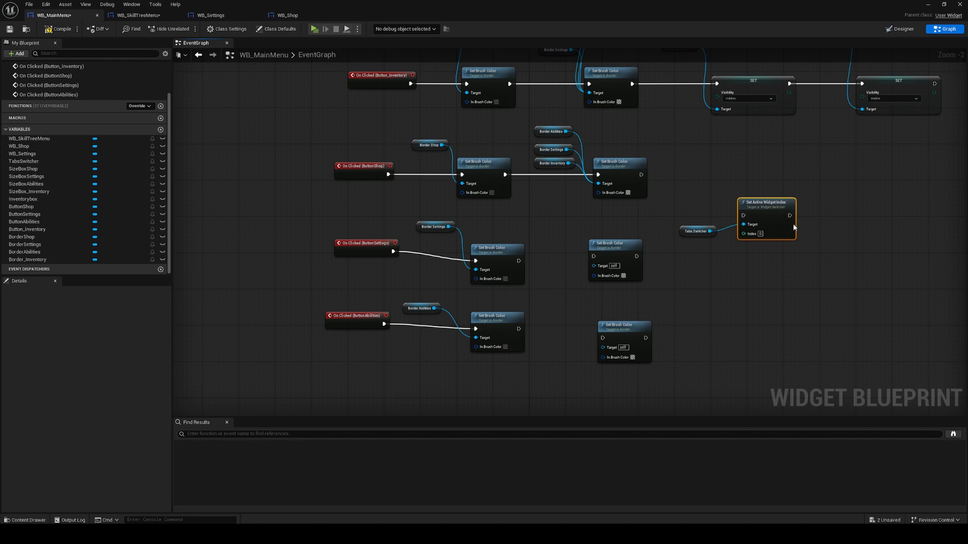
{"action": "left_click_drag", "start_coordinate": [769, 198], "coordinate": [764, 174]}
{"action": "mouse_move", "coordinate": [641, 175]}
{"action": "left_mouse_down"}
{"action": "mouse_move", "coordinate": [743, 188]}
{"action": "mouse_move", "coordinate": [767, 173]}
{"action": "left_mouse_up"}
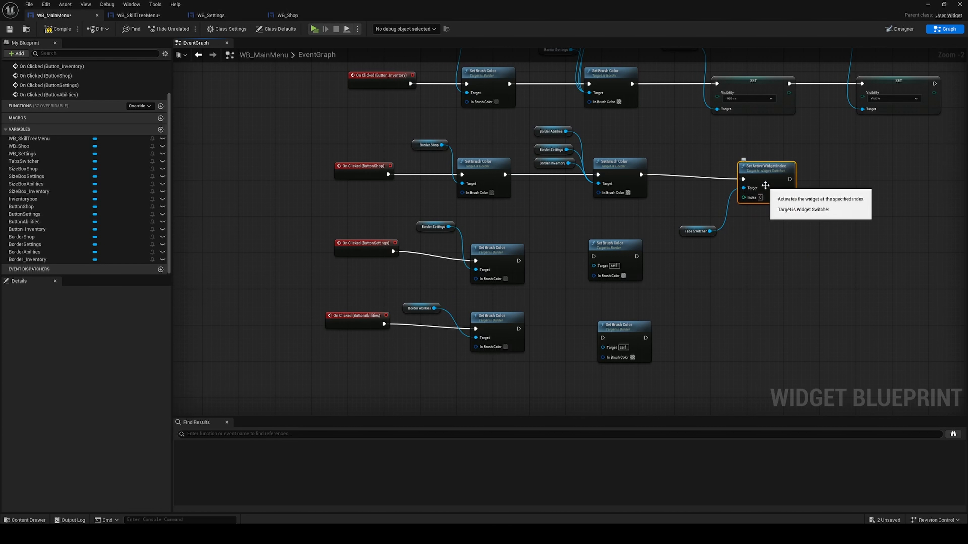
Paste two Set Active Widget Index copies and connect them after the second Set Brush Color nodes of the Settings and Abilities rows
{"action": "right_click_drag", "start_coordinate": [772, 298], "coordinate": [779, 216]}
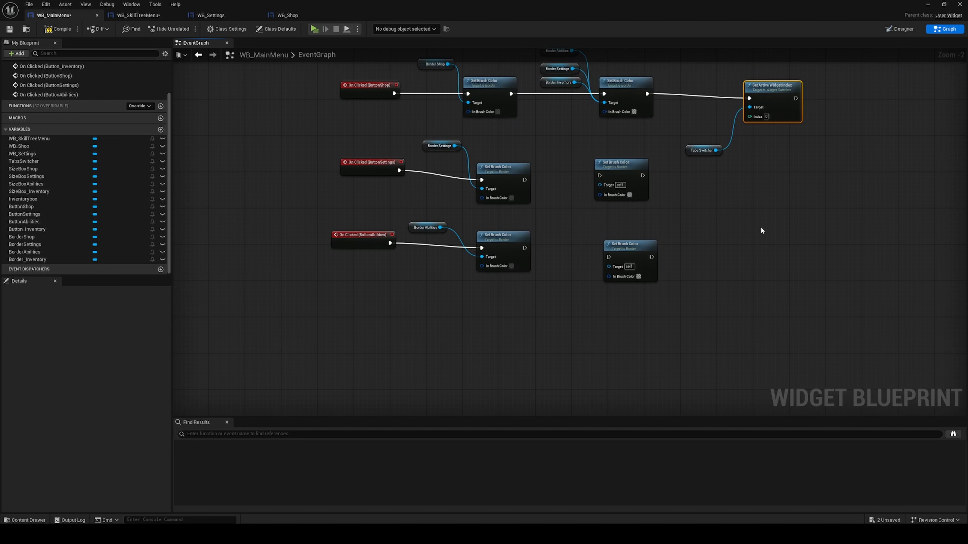
{"action": "key", "text": "ctrl+v"}
{"action": "left_click_drag", "start_coordinate": [643, 175], "coordinate": [763, 198]}
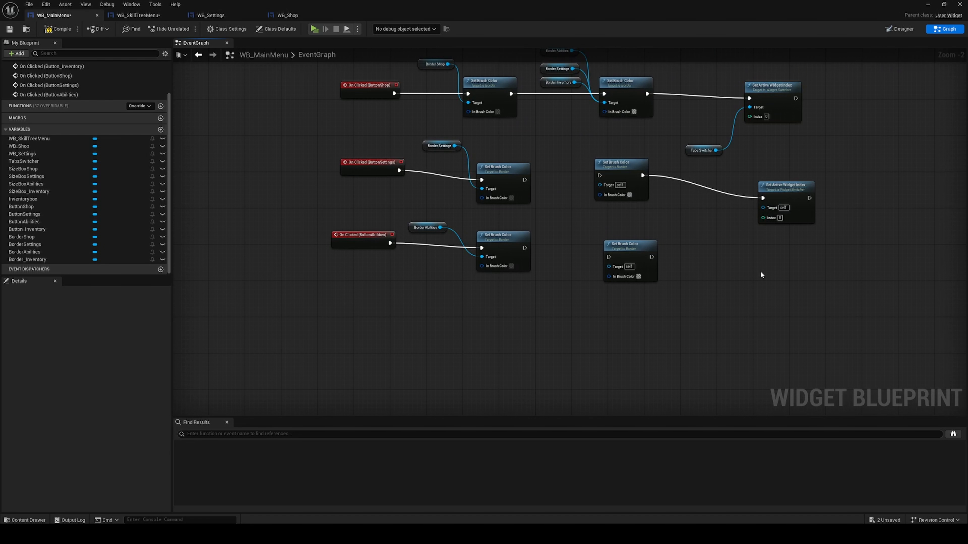
{"action": "key", "text": "ctrl+v"}
{"action": "mouse_move", "coordinate": [652, 256]}
{"action": "left_mouse_down"}
{"action": "mouse_move", "coordinate": [763, 284]}
{"action": "mouse_move", "coordinate": [768, 255]}
{"action": "left_mouse_up"}
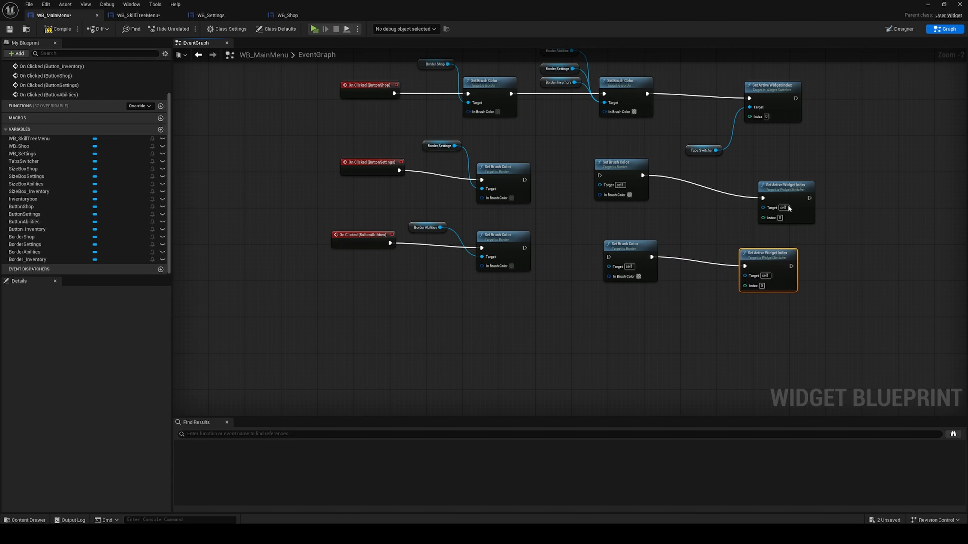
{"action": "left_click_drag", "start_coordinate": [787, 192], "coordinate": [771, 184]}
{"action": "right_click_drag", "start_coordinate": [773, 184], "coordinate": [773, 233]}
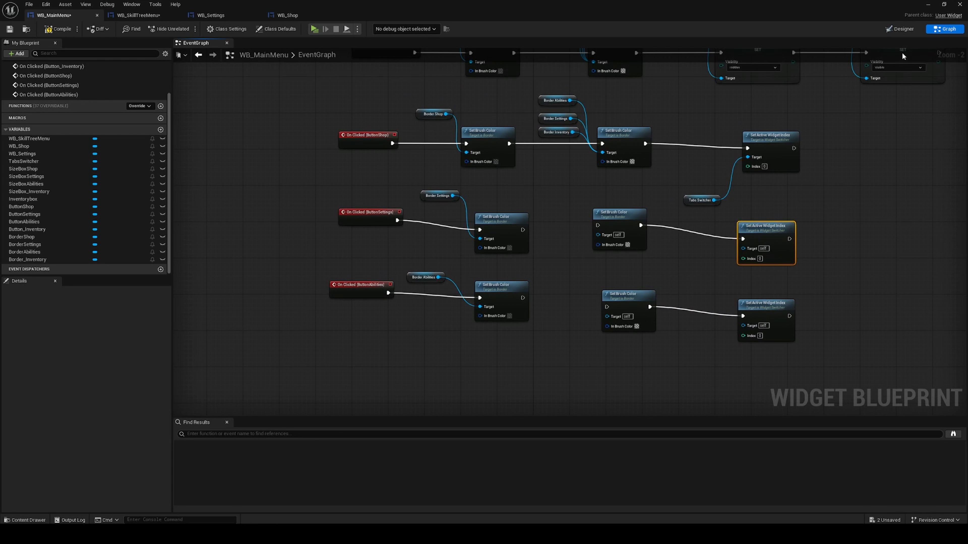
Check the page order inside TabsSwitcher, and set the active widget Index to 1 in the Abilities row and 2 in the Settings row
{"action": "left_click", "coordinate": [900, 28]}
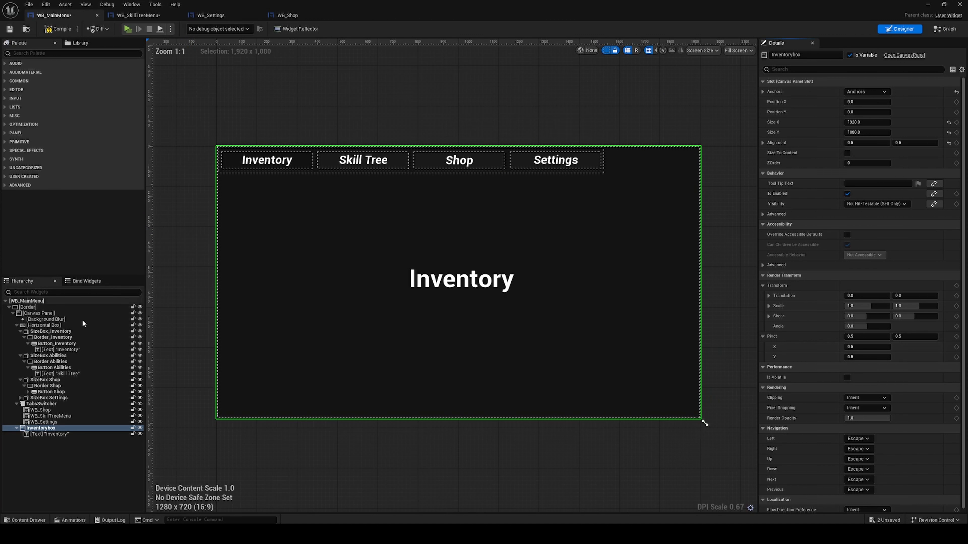
{"action": "left_click", "coordinate": [43, 416]}
{"action": "left_click", "coordinate": [43, 422]}
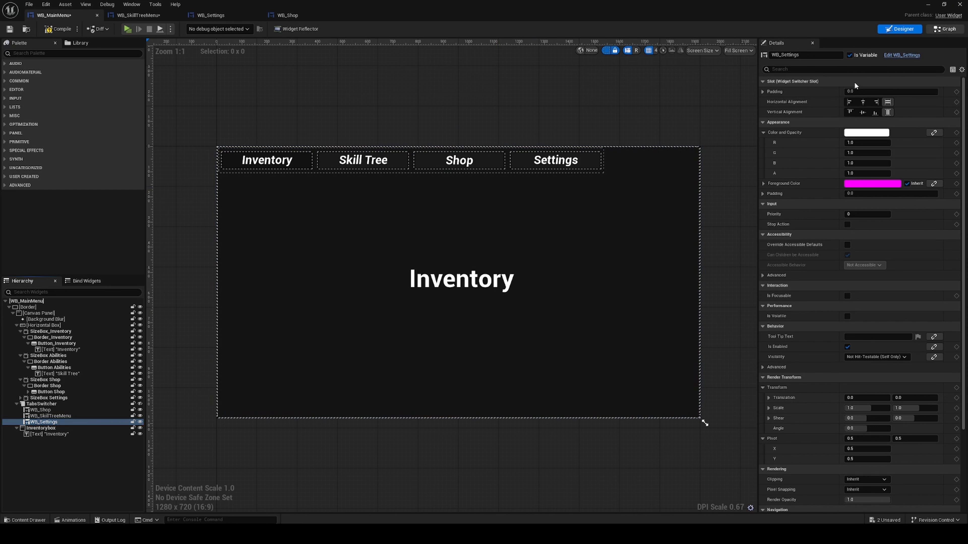
{"action": "left_click", "coordinate": [945, 29]}
{"action": "right_click_drag", "start_coordinate": [574, 290], "coordinate": [532, 326]}
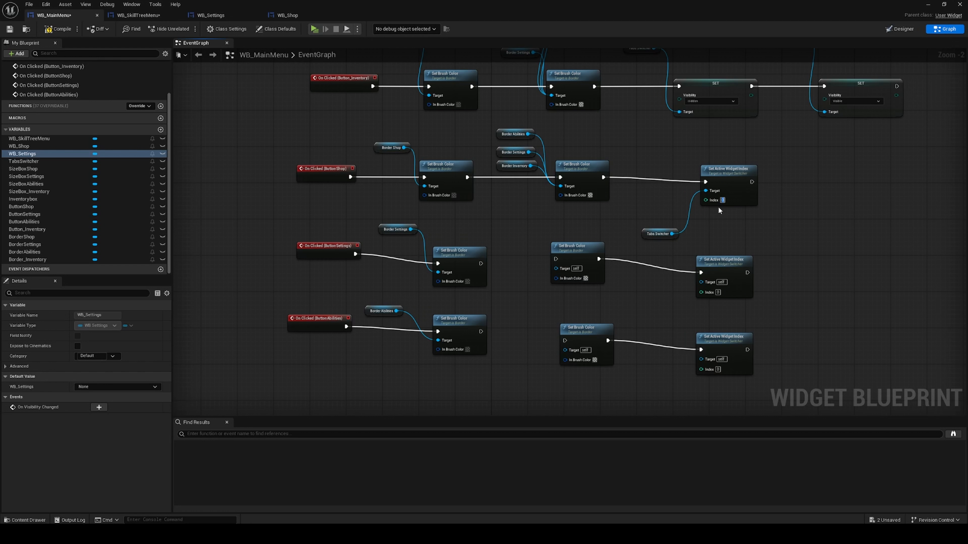
{"action": "left_click", "coordinate": [718, 369]}
{"action": "type", "text": "1"}
{"action": "left_click", "coordinate": [718, 292]}
{"action": "type", "text": "2"}
Copy the Shop row's border references to the Settings row without Border Settings, wiring Border Inventory and Border Abilities to its second Set Brush Color Target
{"action": "right_click_drag", "start_coordinate": [809, 343], "coordinate": [790, 314]}
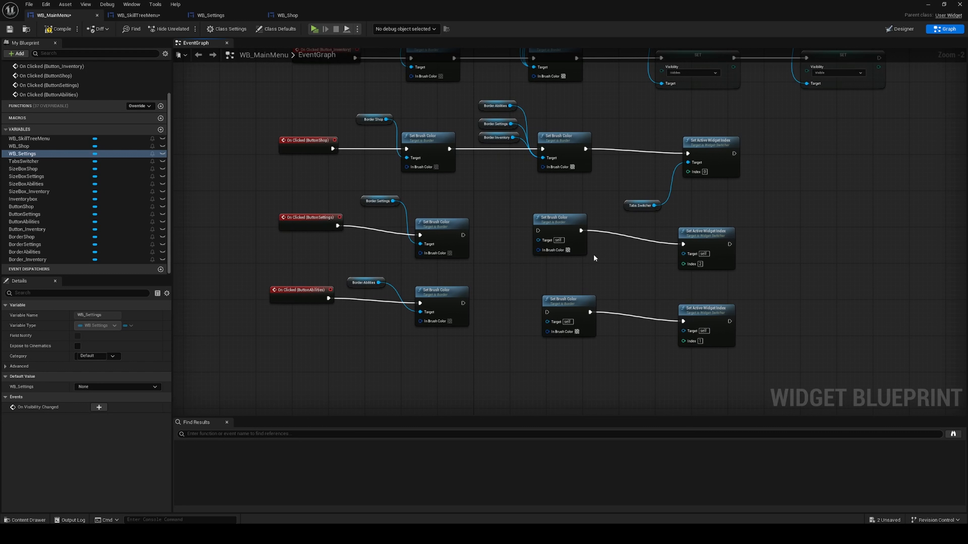
{"action": "left_click_drag", "start_coordinate": [494, 137], "coordinate": [521, 160]}
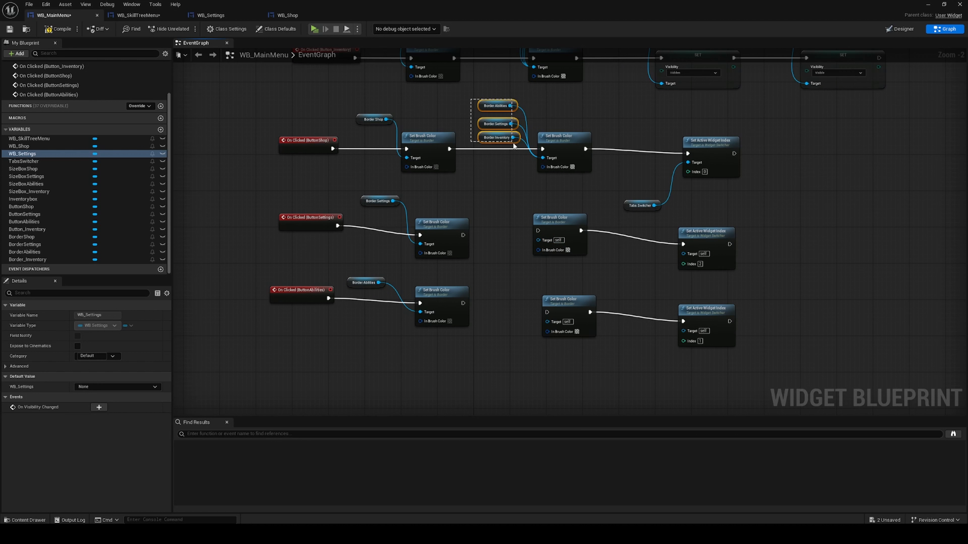
{"action": "key", "text": "ctrl+c"}
{"action": "key", "text": "ctrl+v"}
{"action": "left_click", "coordinate": [578, 260]}
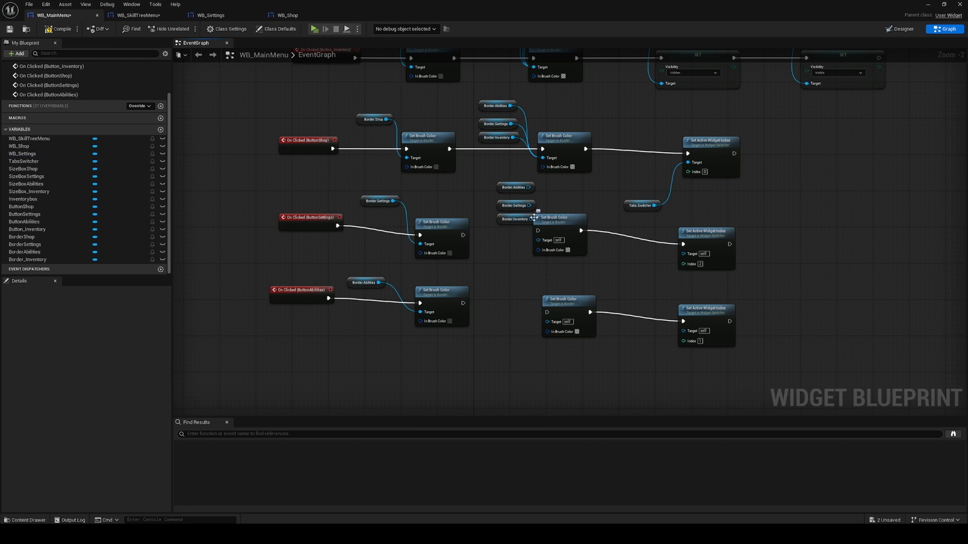
{"action": "left_click", "coordinate": [501, 206]}
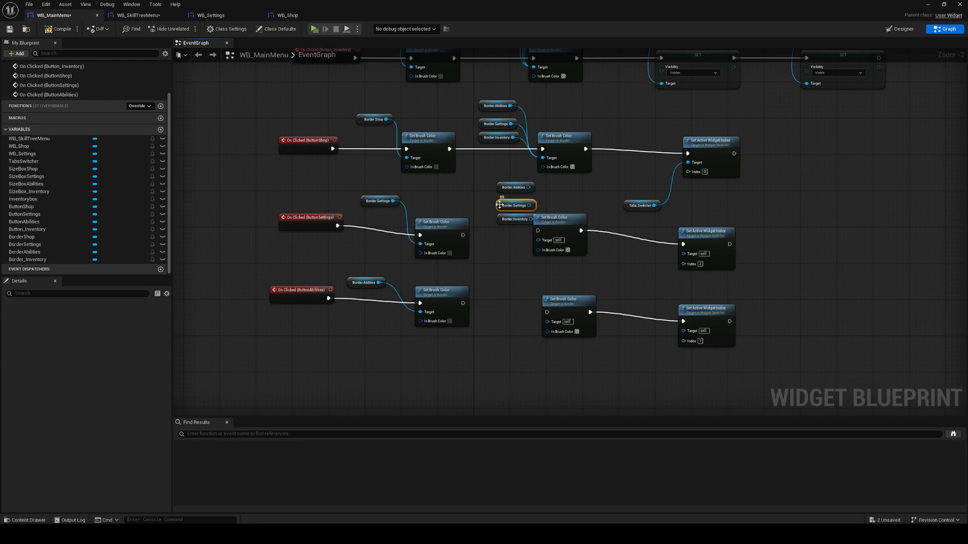
{"action": "key", "text": "Delete"}
{"action": "mouse_move", "coordinate": [530, 219]}
{"action": "left_mouse_down"}
{"action": "mouse_move", "coordinate": [538, 240]}
{"action": "mouse_move", "coordinate": [493, 217]}
{"action": "left_mouse_up"}
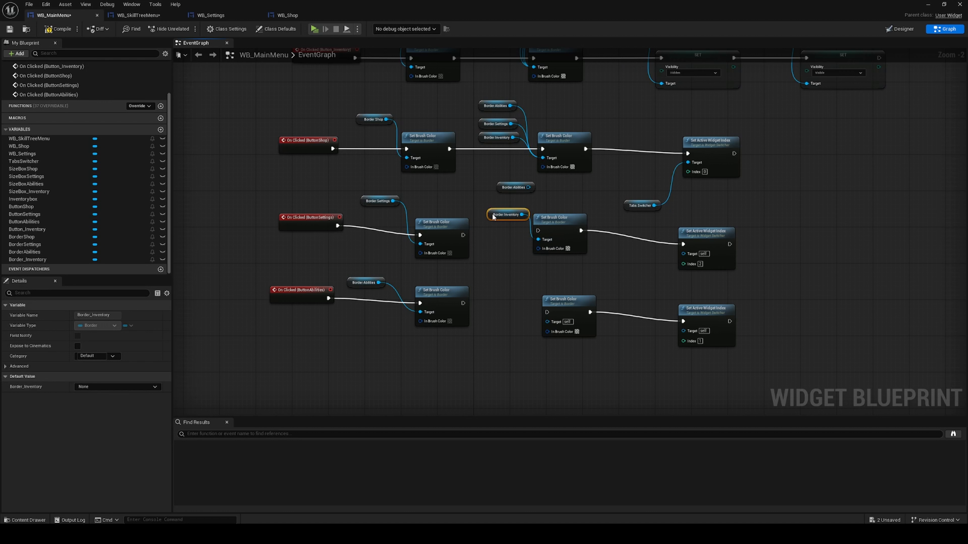
{"action": "left_click_drag", "start_coordinate": [528, 187], "coordinate": [547, 244]}
Wire a Border Shop copy to the Settings row's second Set Brush Color and connect execution between the color nodes in the Settings and Abilities rows
{"action": "left_click", "coordinate": [358, 120]}
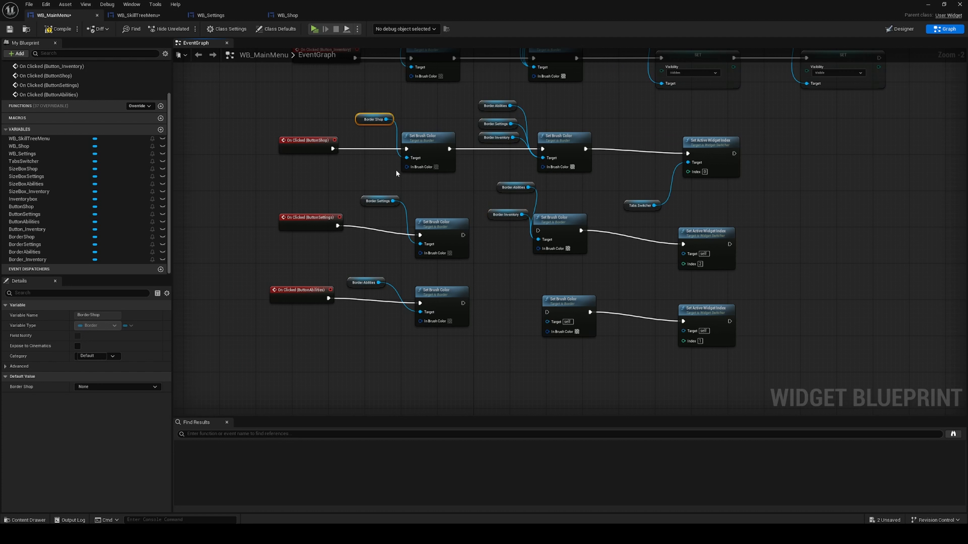
{"action": "key", "text": "ctrl+c"}
{"action": "key", "text": "ctrl+v"}
{"action": "left_click_drag", "start_coordinate": [518, 201], "coordinate": [543, 242]}
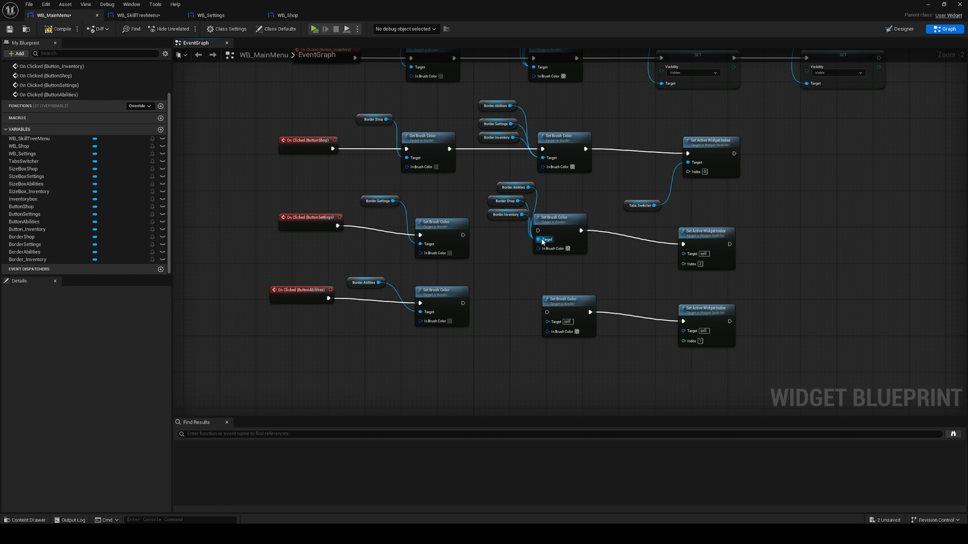
{"action": "left_click_drag", "start_coordinate": [462, 235], "coordinate": [538, 230]}
{"action": "mouse_move", "coordinate": [463, 304]}
{"action": "left_mouse_down"}
{"action": "mouse_move", "coordinate": [503, 328]}
{"action": "mouse_move", "coordinate": [547, 312]}
{"action": "left_mouse_up"}
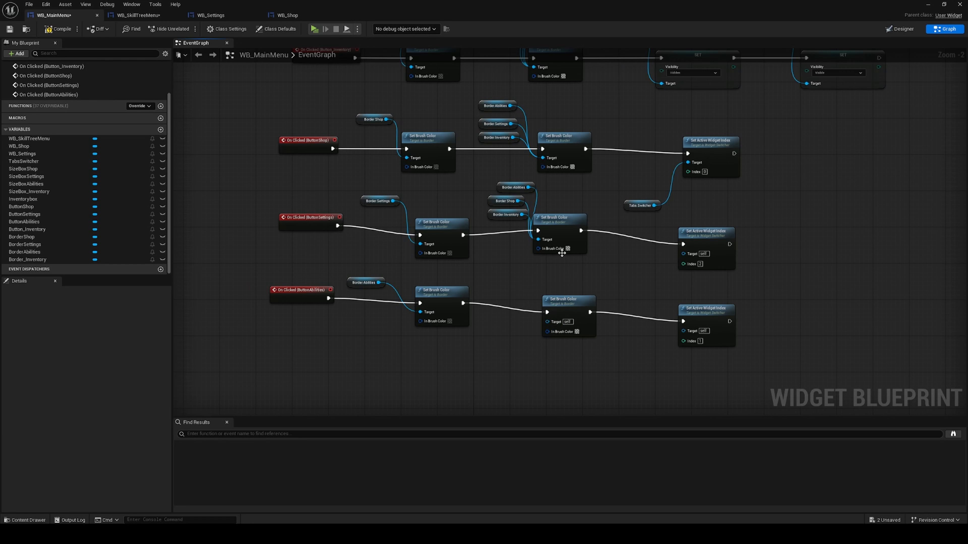
Copy the Settings row's border references to the Abilities row, wire Border Inventory and Border Shop to its second Set Brush Color, and delete Border Abilities
{"action": "left_click_drag", "start_coordinate": [472, 180], "coordinate": [534, 224]}
{"action": "key", "text": "ctrl+c"}
{"action": "key", "text": "ctrl+v"}
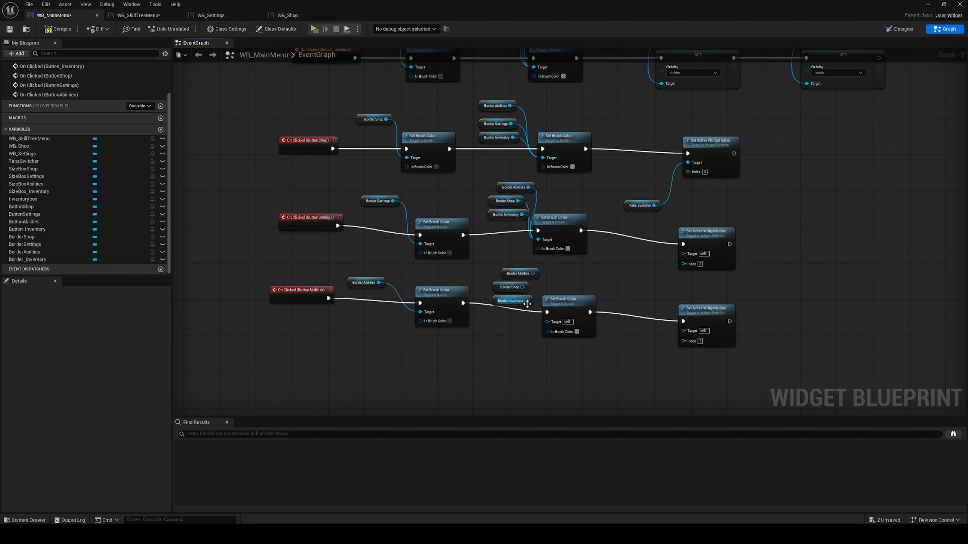
{"action": "left_click_drag", "start_coordinate": [527, 300], "coordinate": [551, 327]}
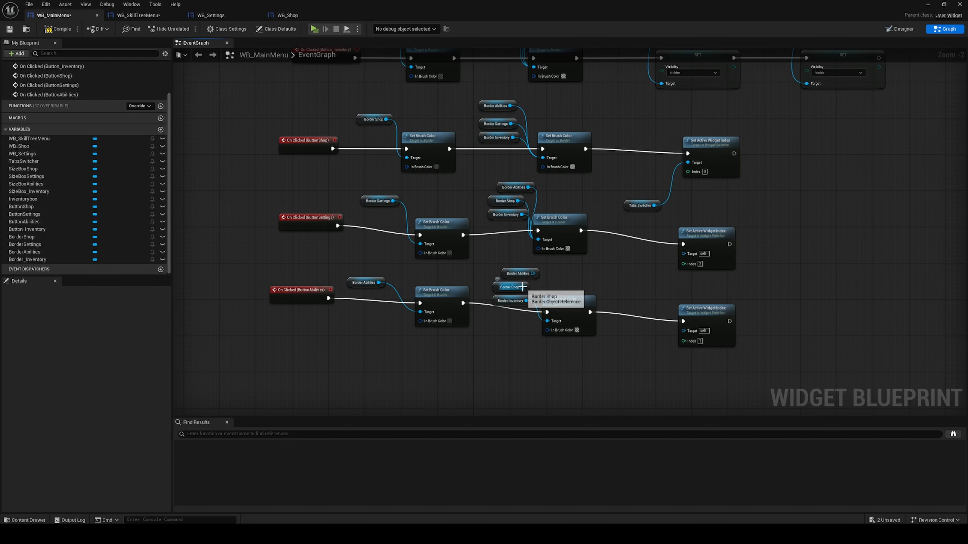
{"action": "left_click_drag", "start_coordinate": [523, 287], "coordinate": [549, 322]}
{"action": "left_click", "coordinate": [508, 274]}
{"action": "key", "text": "Delete"}
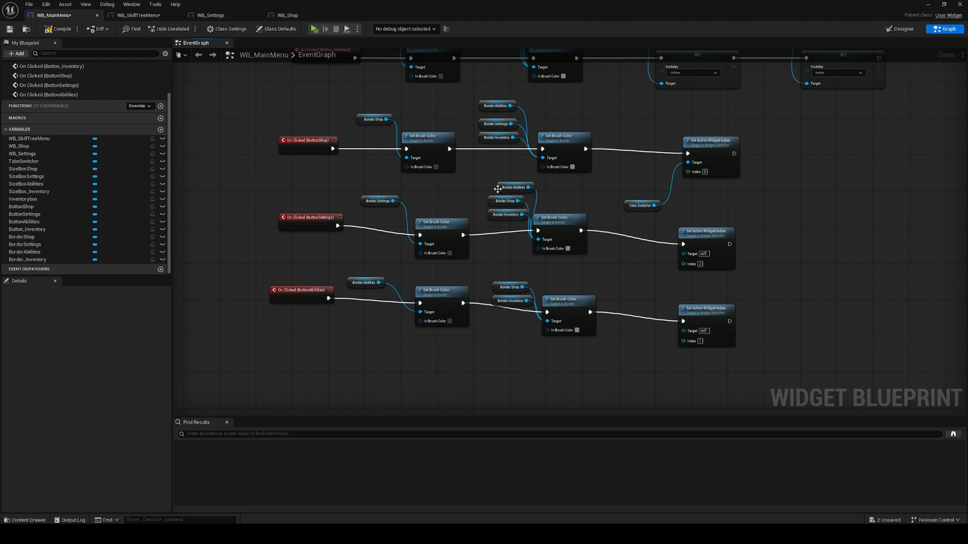
Paste a Border Settings copy and wire it to the Target of the Abilities row's second Set Brush Color
{"action": "left_click", "coordinate": [366, 201]}
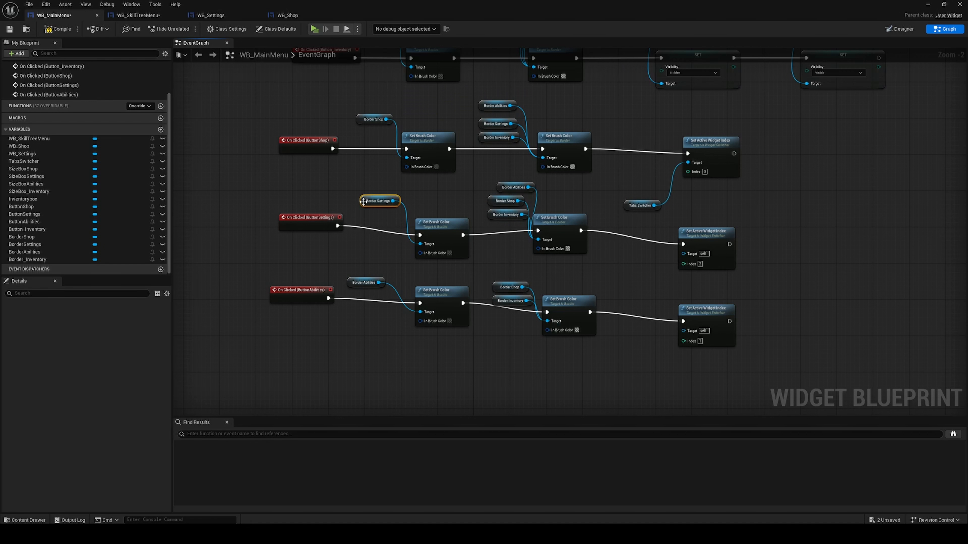
{"action": "key", "text": "ctrl+c"}
{"action": "key", "text": "ctrl+v"}
{"action": "left_click_drag", "start_coordinate": [520, 273], "coordinate": [547, 321]}
Align the three Set Active Widget Index nodes with their rows and wire Tabs Switcher to the Target of the Settings and Abilities ones
{"action": "left_click_drag", "start_coordinate": [693, 321], "coordinate": [678, 312]}
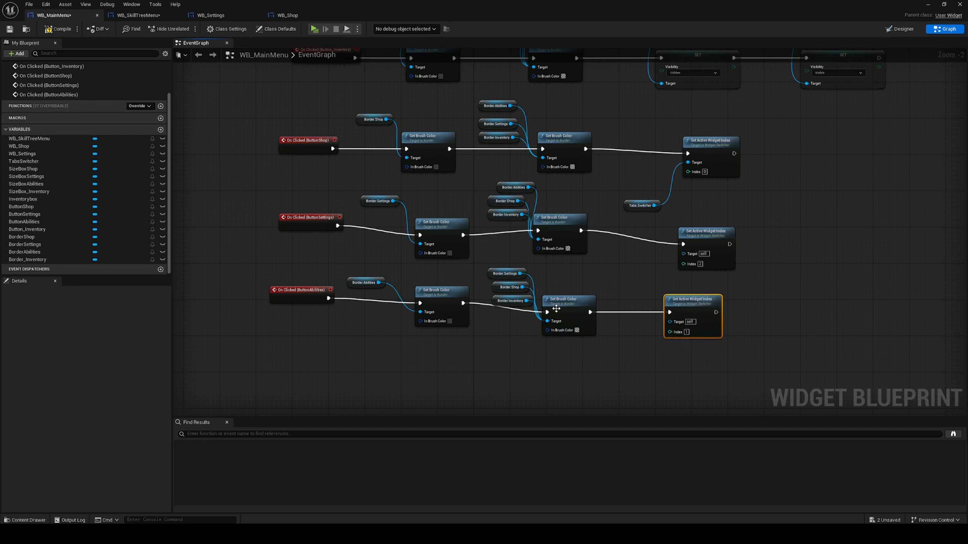
{"action": "left_click_drag", "start_coordinate": [708, 261], "coordinate": [694, 252]}
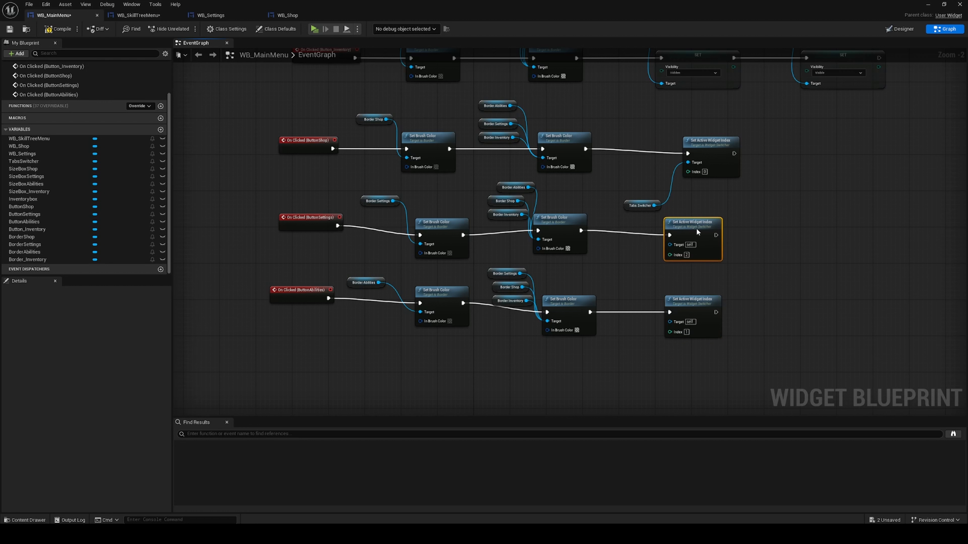
{"action": "left_click_drag", "start_coordinate": [711, 149], "coordinate": [687, 143]}
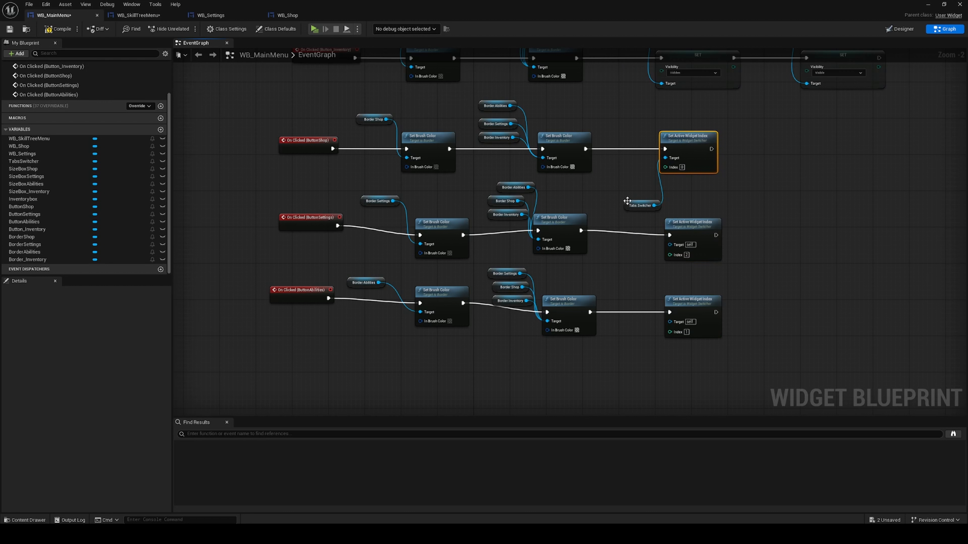
{"action": "left_click_drag", "start_coordinate": [628, 201], "coordinate": [669, 244]}
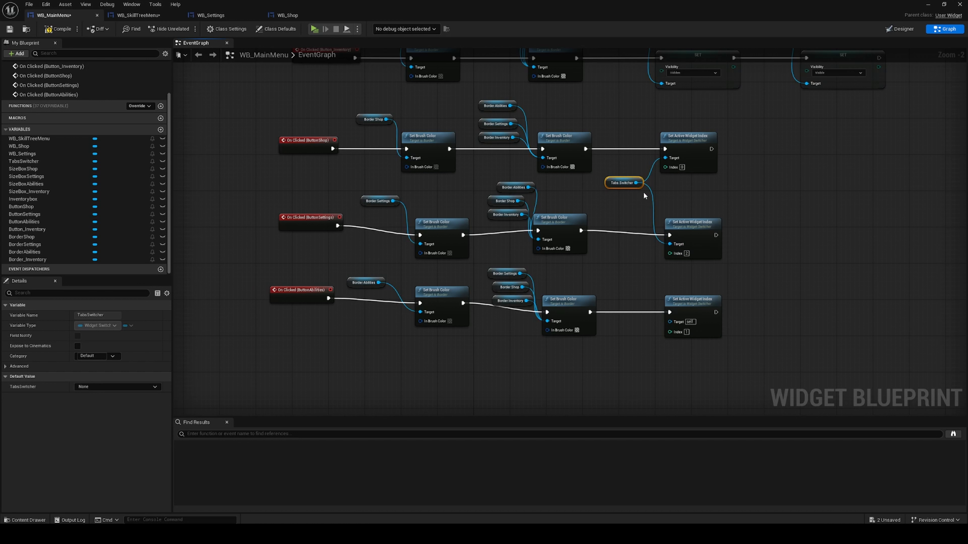
{"action": "left_click_drag", "start_coordinate": [636, 183], "coordinate": [670, 323]}
{"action": "key", "text": "Home"}
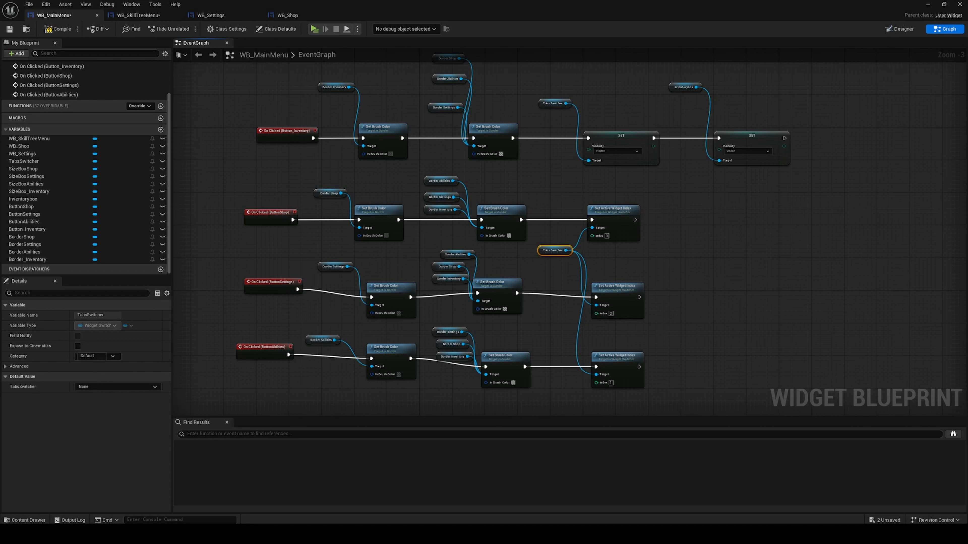
Paste a copy of the Tabs Switcher and Inventorybox visibility SET nodes and connect all three Set Active Widget Index nodes to the first one
{"action": "left_click_drag", "start_coordinate": [573, 134], "coordinate": [776, 241]}
{"action": "right_click_drag", "start_coordinate": [778, 305], "coordinate": [774, 177]}
{"action": "key", "text": "ctrl+v"}
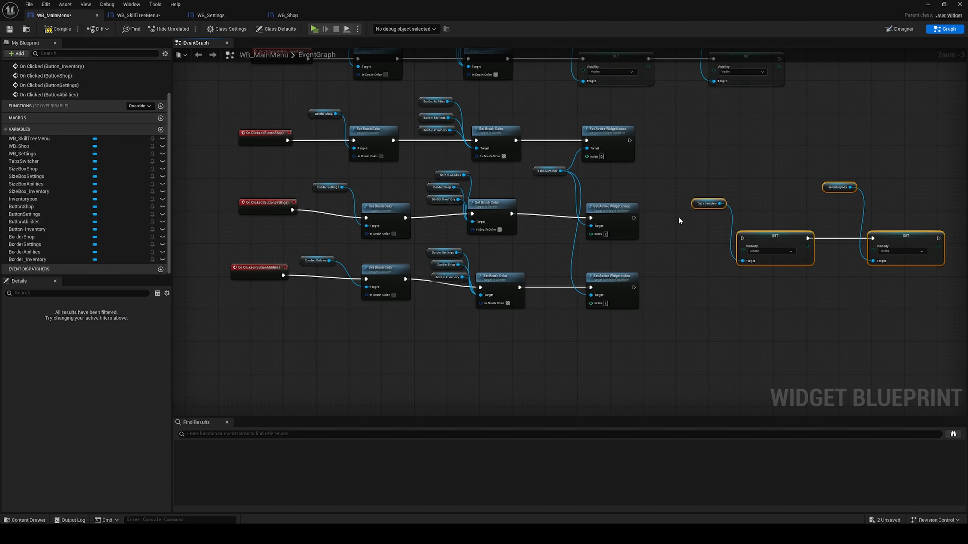
{"action": "left_click_drag", "start_coordinate": [629, 141], "coordinate": [741, 238]}
{"action": "left_click_drag", "start_coordinate": [633, 218], "coordinate": [741, 238]}
{"action": "left_click_drag", "start_coordinate": [633, 288], "coordinate": [742, 238]}
{"action": "scroll", "coordinate": [780, 280], "scroll_direction": "up", "scroll_amount": 2}
Set the copied Tabs Switcher visibility to Visible and the copied Inventorybox visibility to Hidden, and compile the widget
{"action": "left_click", "coordinate": [778, 241]}
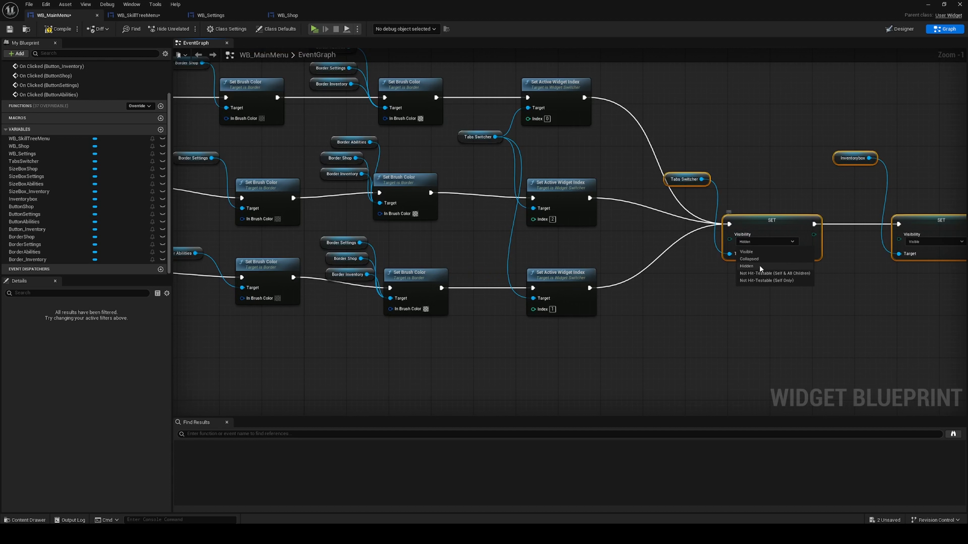
{"action": "left_click", "coordinate": [753, 253]}
{"action": "left_click", "coordinate": [943, 242]}
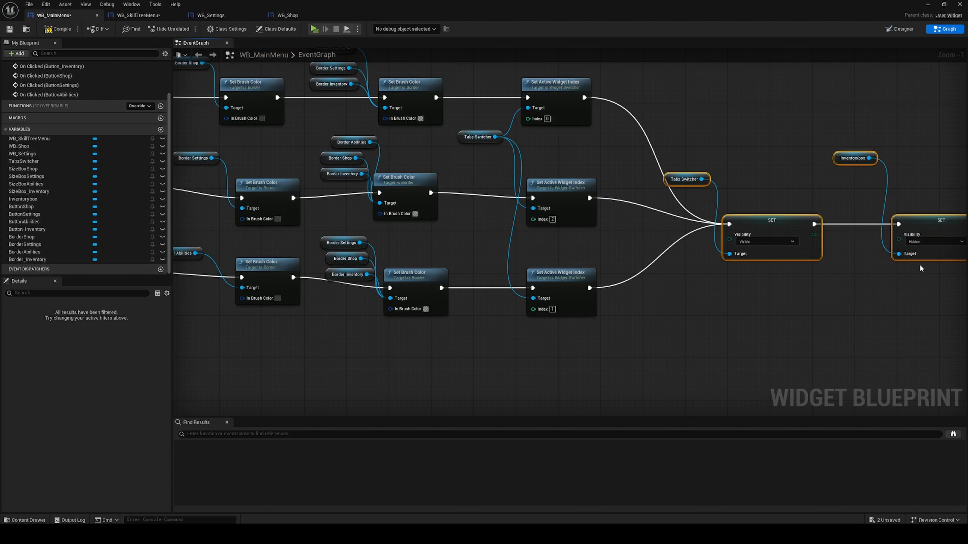
{"action": "left_click", "coordinate": [920, 265]}
{"action": "scroll", "coordinate": [804, 273], "scroll_direction": "down", "scroll_amount": 2}
{"action": "right_click_drag", "start_coordinate": [755, 260], "coordinate": [794, 317]}
{"action": "scroll", "coordinate": [886, 263], "scroll_direction": "down", "scroll_amount": 1}
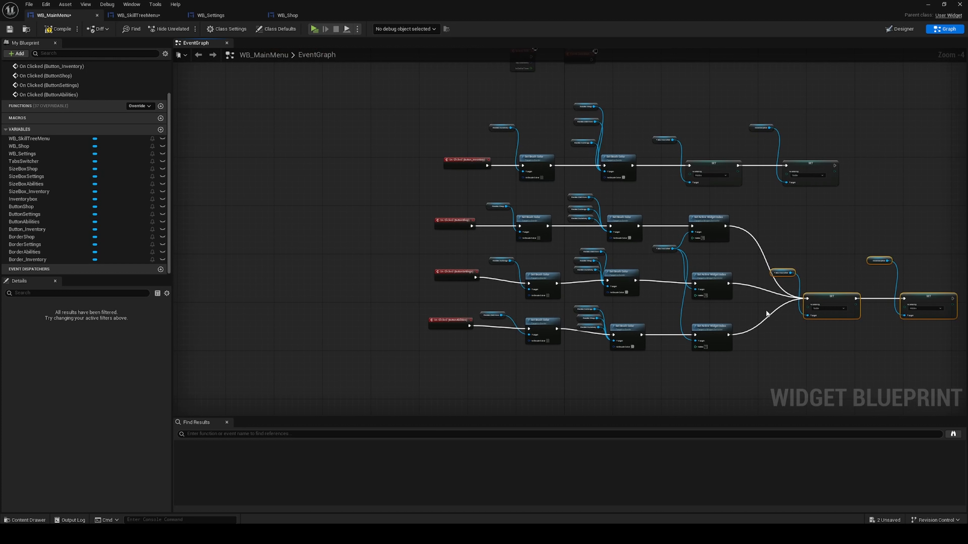
{"action": "left_click", "coordinate": [61, 29]}
Open the BP_ThirdPersonCharacter blueprint from the Blueprints folder inside Content/ThirdPerson
{"action": "key", "text": "ctrl+space"}
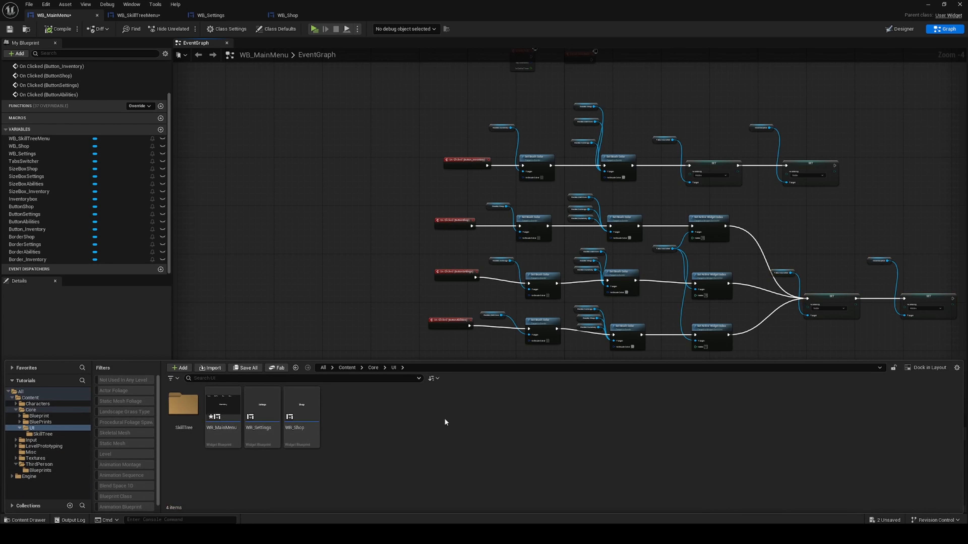
{"action": "left_click", "coordinate": [927, 6]}
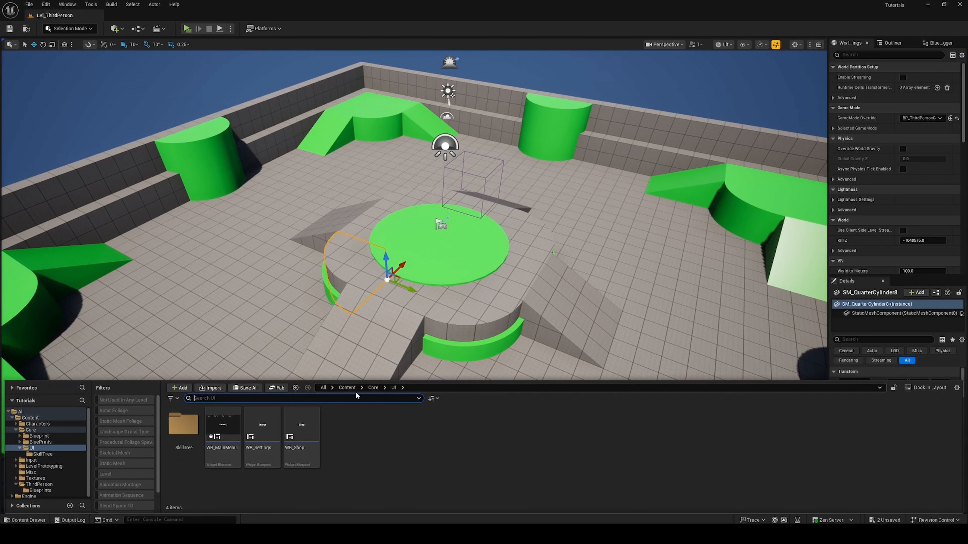
{"action": "left_click", "coordinate": [347, 387]}
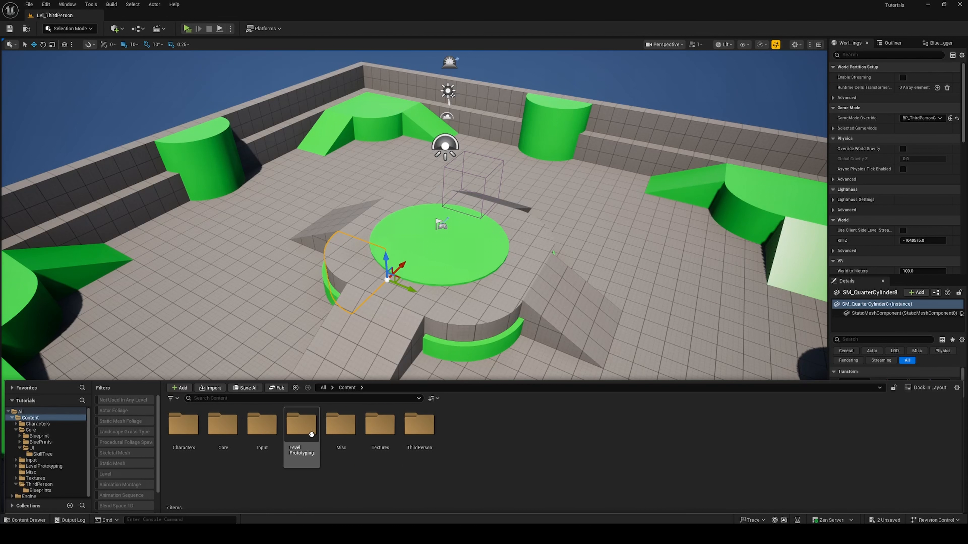
{"action": "double_click", "coordinate": [421, 441]}
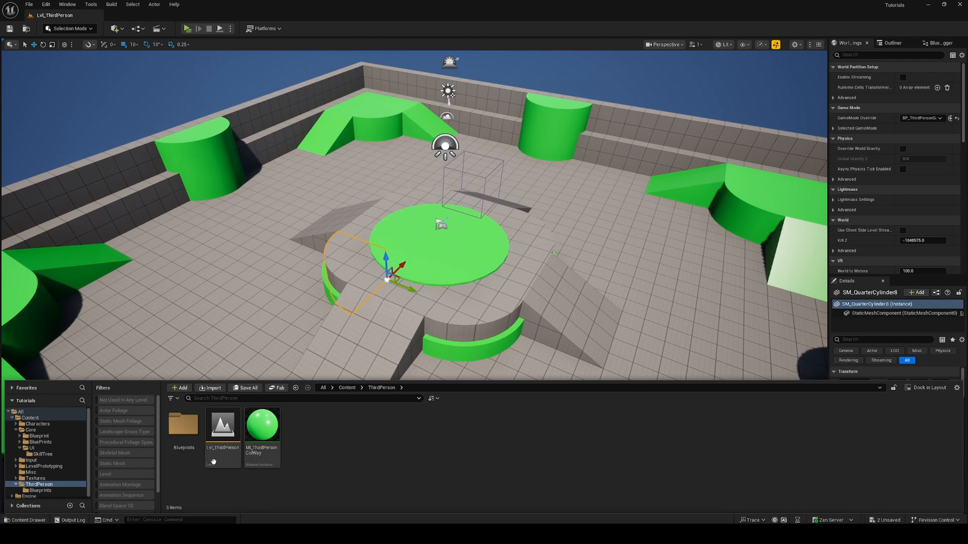
{"action": "double_click", "coordinate": [183, 424]}
{"action": "double_click", "coordinate": [193, 424]}
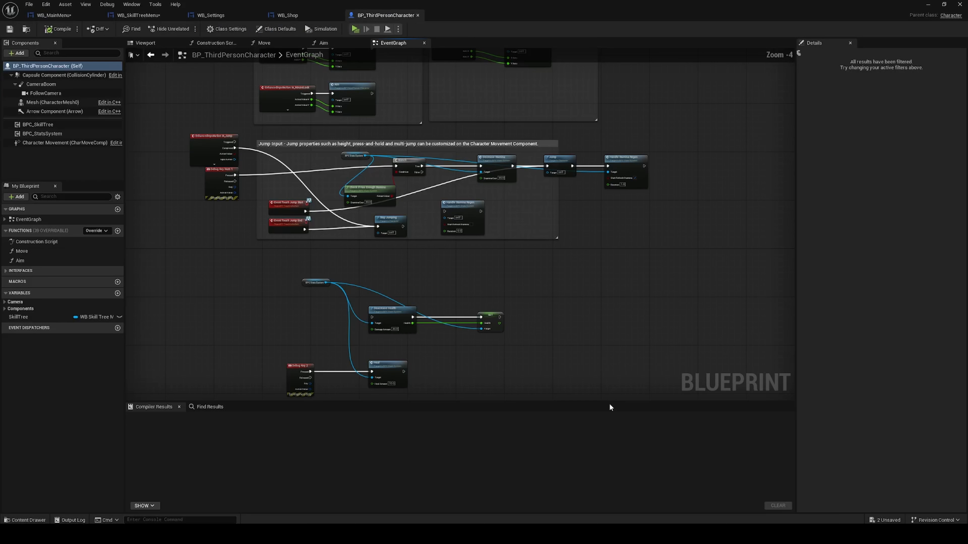
Examine the character's event graph for the I key logic and the nodes that use the Skill Tree widget
{"action": "right_click_drag", "start_coordinate": [487, 286], "coordinate": [527, 179]}
{"action": "scroll", "coordinate": [462, 212], "scroll_direction": "up", "scroll_amount": 1}
{"action": "right_click_drag", "start_coordinate": [449, 274], "coordinate": [521, 466]}
{"action": "scroll", "coordinate": [492, 314], "scroll_direction": "down", "scroll_amount": 1}
{"action": "right_click_drag", "start_coordinate": [504, 361], "coordinate": [441, 379]}
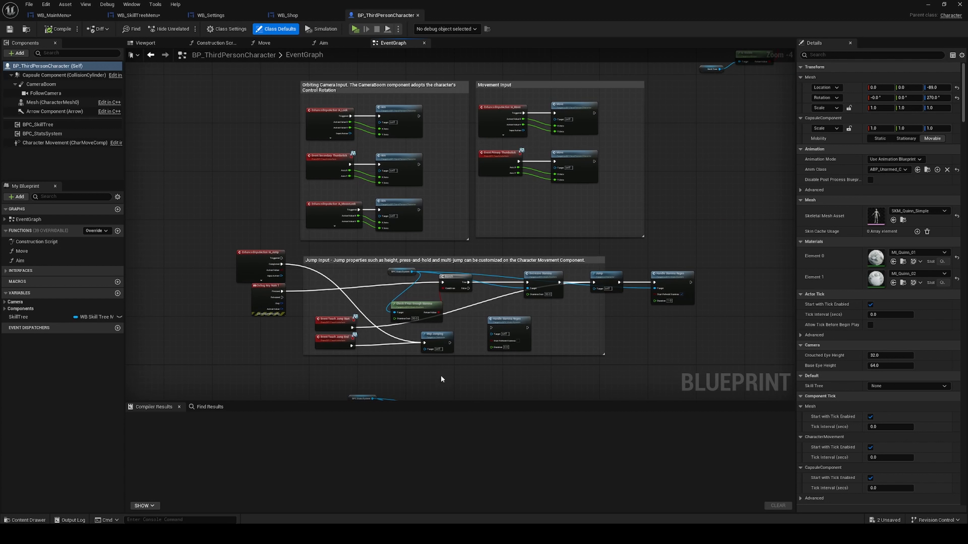
{"action": "right_click_drag", "start_coordinate": [620, 271], "coordinate": [442, 419]}
{"action": "scroll", "coordinate": [381, 233], "scroll_direction": "up", "scroll_amount": 3}
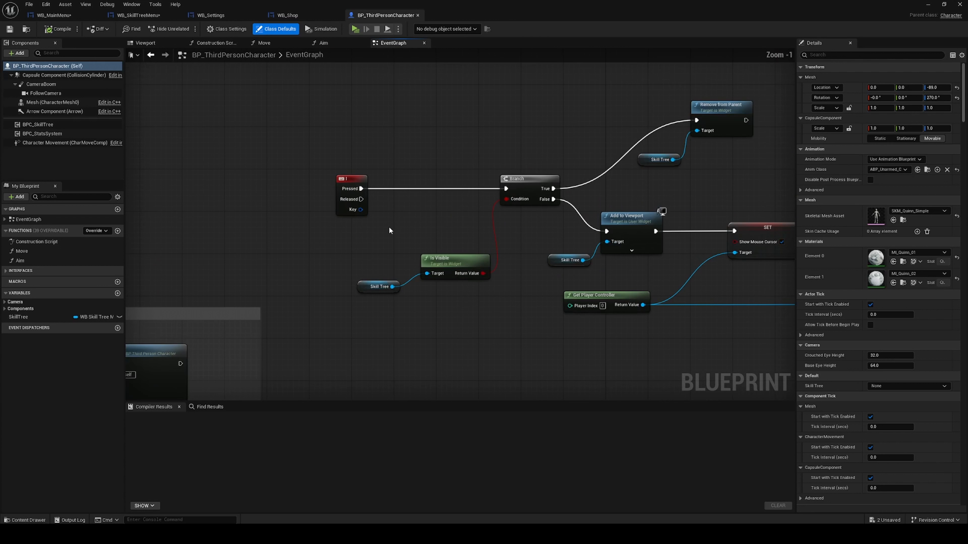
{"action": "right_click_drag", "start_coordinate": [367, 275], "coordinate": [282, 296]}
{"action": "scroll", "coordinate": [286, 281], "scroll_direction": "down", "scroll_amount": 1}
{"action": "right_click_drag", "start_coordinate": [603, 256], "coordinate": [569, 239]}
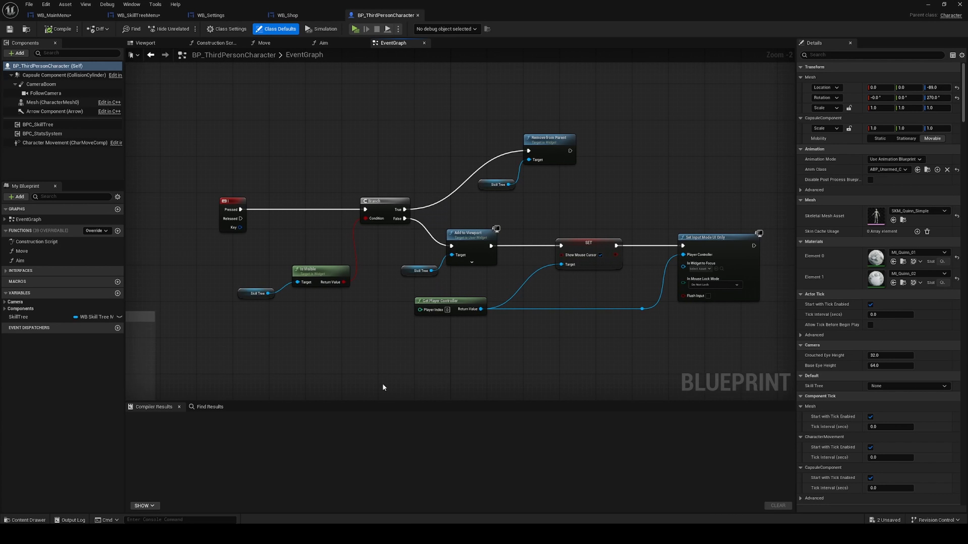
{"action": "left_click", "coordinate": [256, 294]}
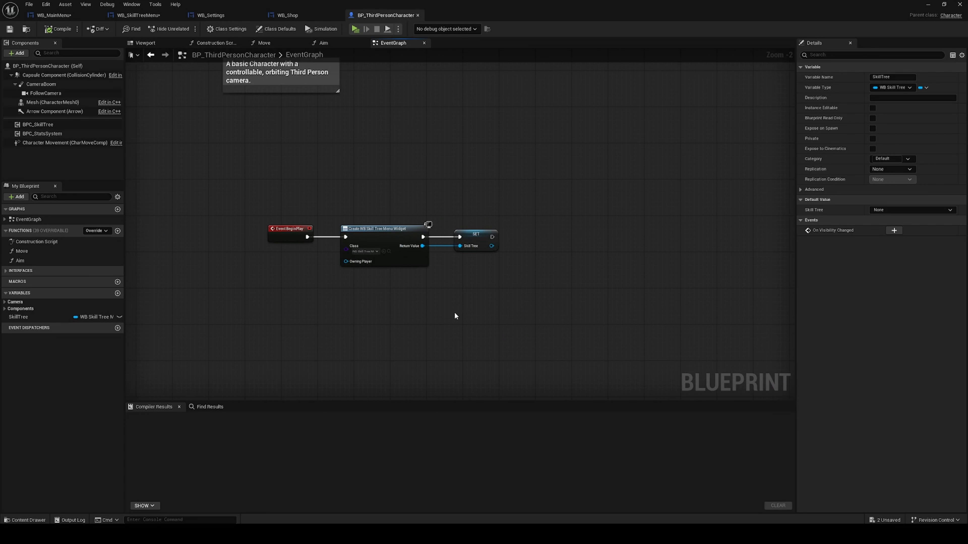
Change the class of the Create Widget node on Event BeginPlay to WB_MainMenu
{"action": "scroll", "coordinate": [376, 253], "scroll_direction": "up", "scroll_amount": 2}
{"action": "left_click", "coordinate": [368, 252]}
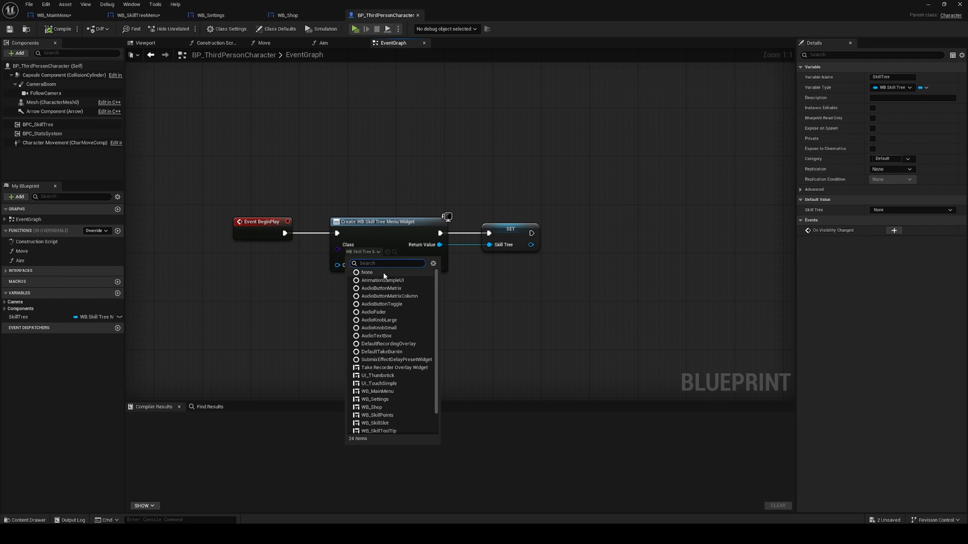
{"action": "type", "text": "main m"}
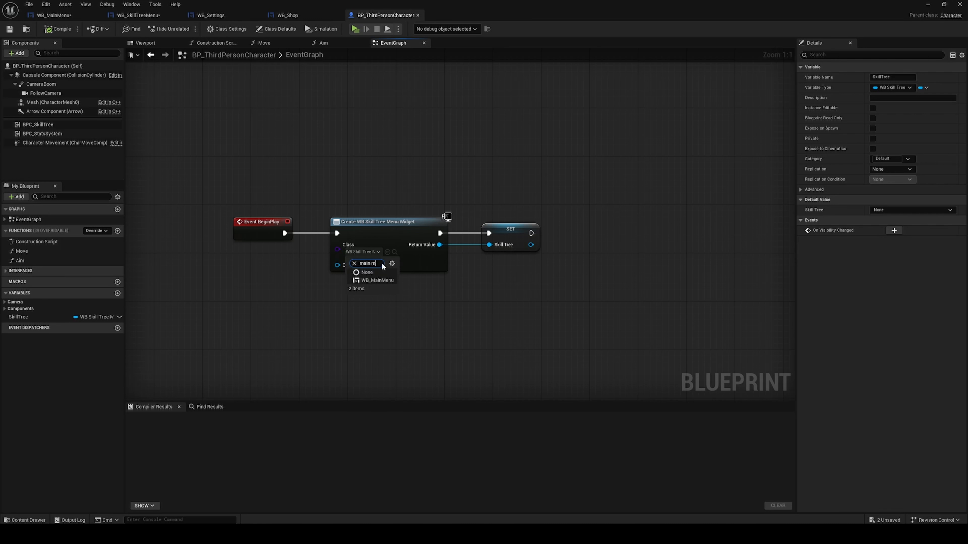
{"action": "left_click", "coordinate": [380, 278]}
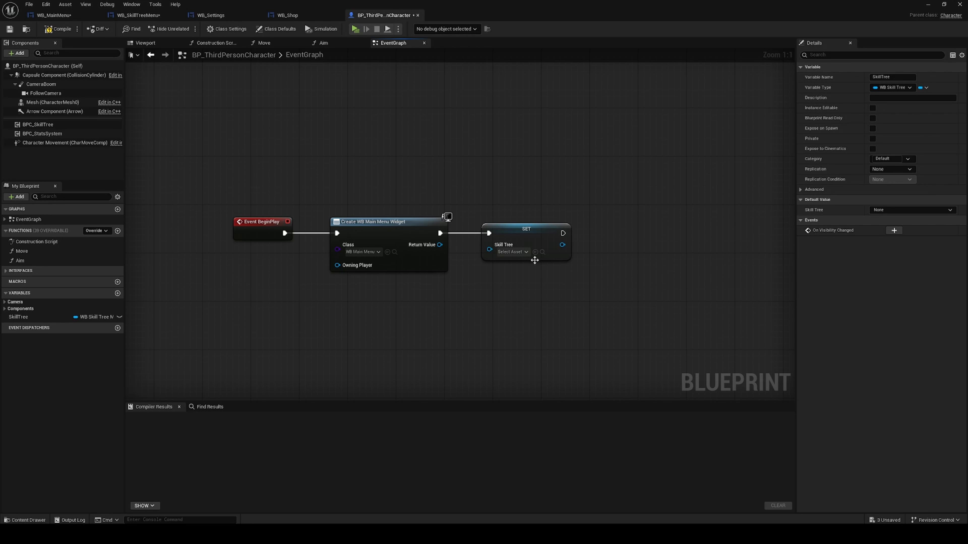
Try to feed the created widget into the Skill Tree SET node, and delete that SET node
{"action": "left_click", "coordinate": [513, 252]}
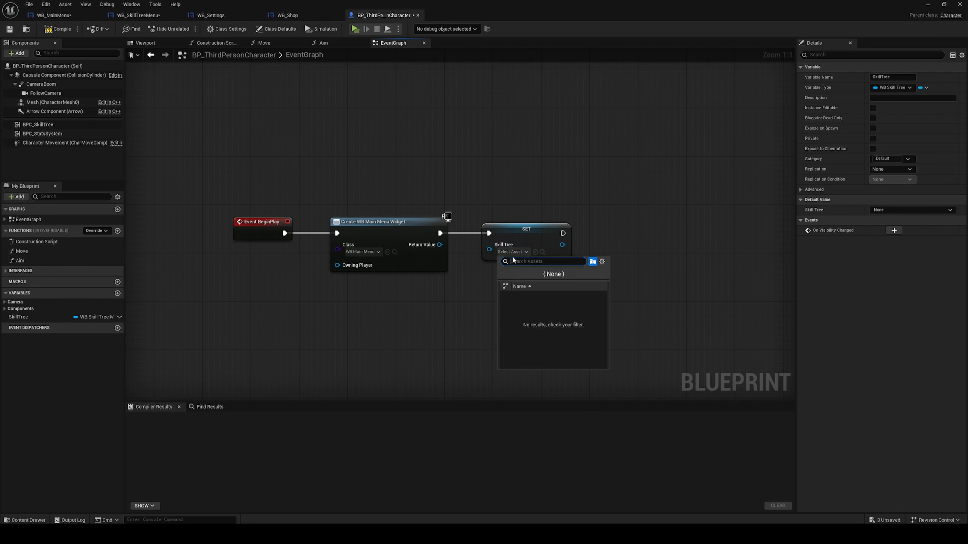
{"action": "left_click", "coordinate": [513, 252]}
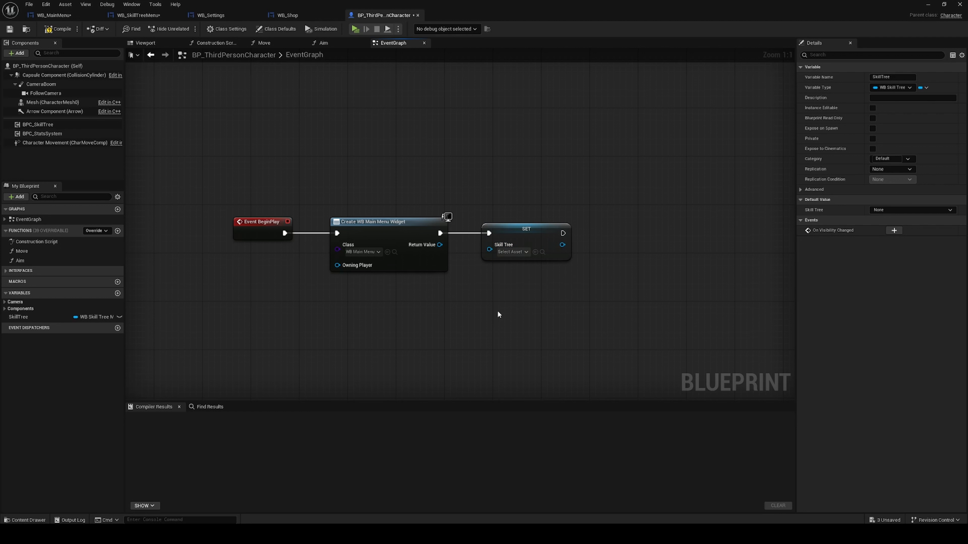
{"action": "left_click_drag", "start_coordinate": [440, 244], "coordinate": [496, 251]}
{"action": "left_click", "coordinate": [508, 234]}
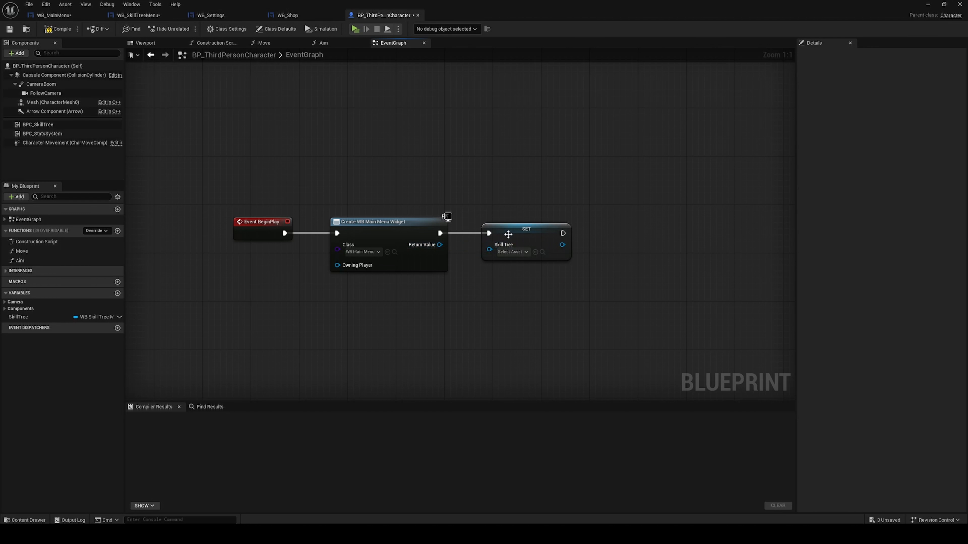
{"action": "key", "text": "Delete"}
Promote the Create Widget node's Return Value to a new variable
{"action": "left_click_drag", "start_coordinate": [440, 245], "coordinate": [509, 240]}
{"action": "type", "text": "pr"}
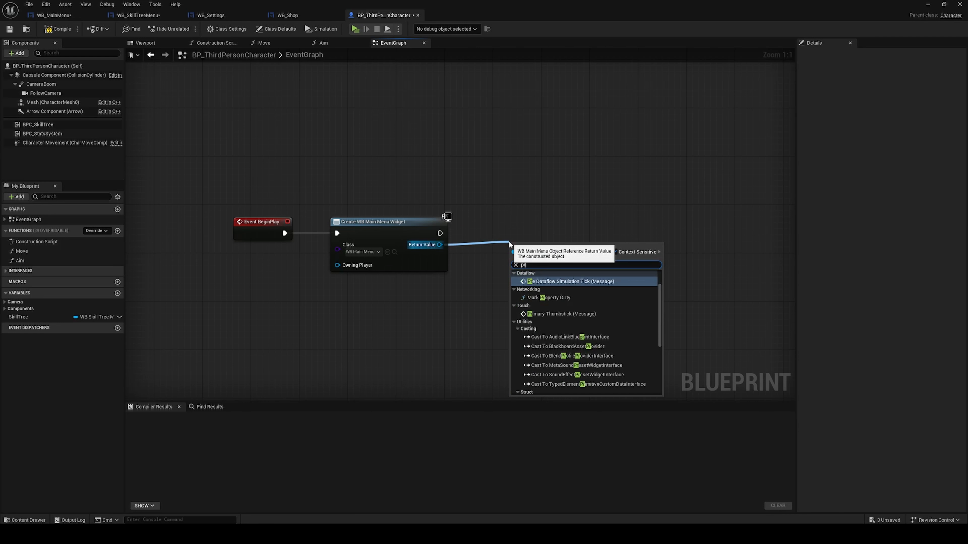
{"action": "key", "text": "BackSpace"}
{"action": "key", "text": "BackSpace"}
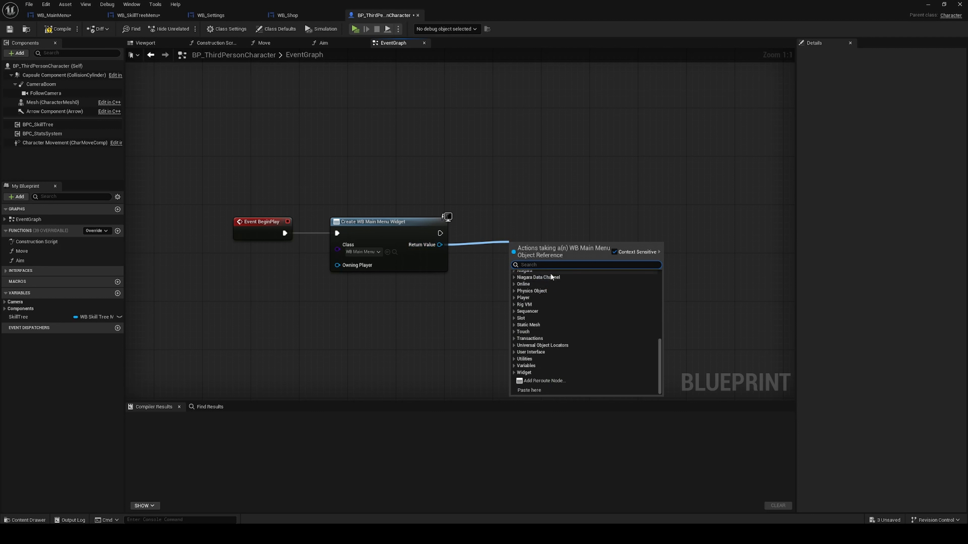
{"action": "left_click", "coordinate": [541, 290]}
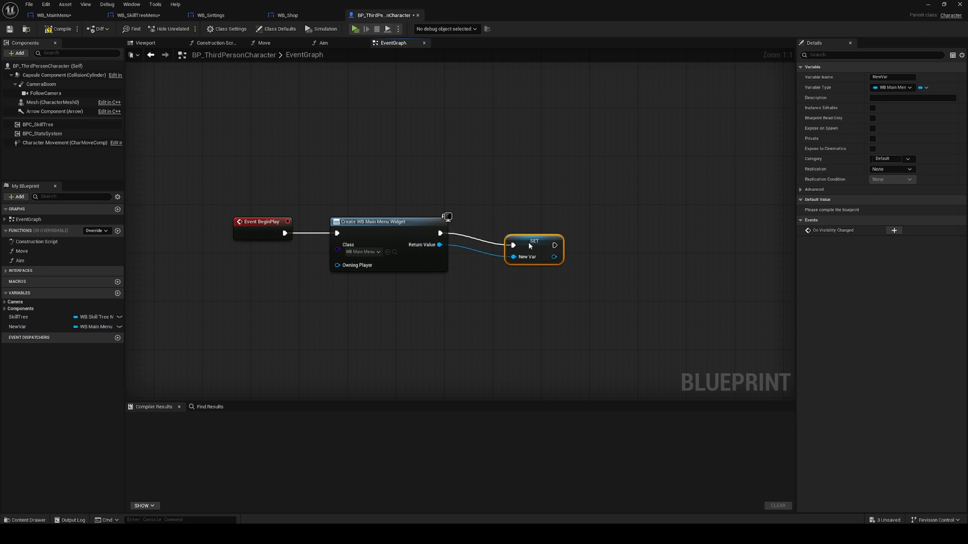
Rename the new variable MainManu, then compile and save the character blueprint
{"action": "left_click", "coordinate": [19, 328]}
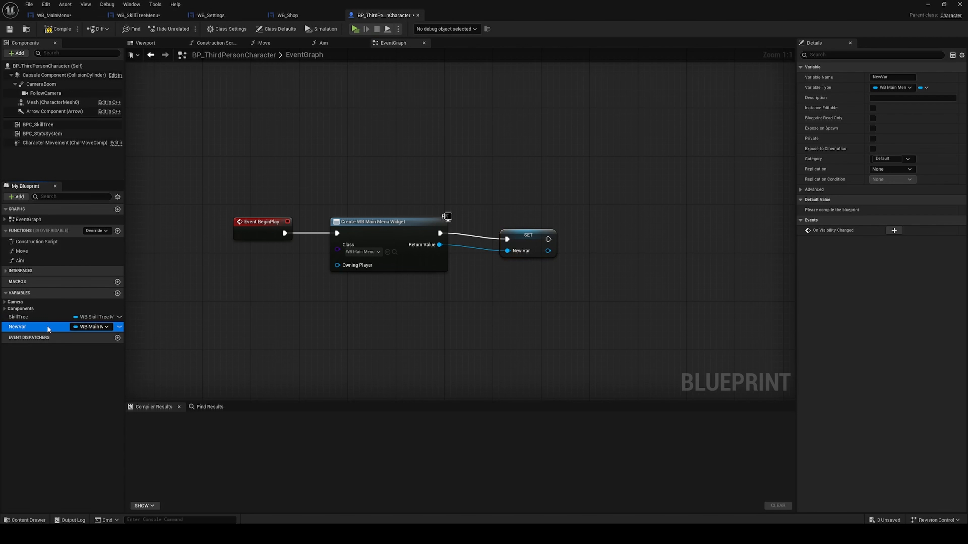
{"action": "left_click", "coordinate": [35, 329]}
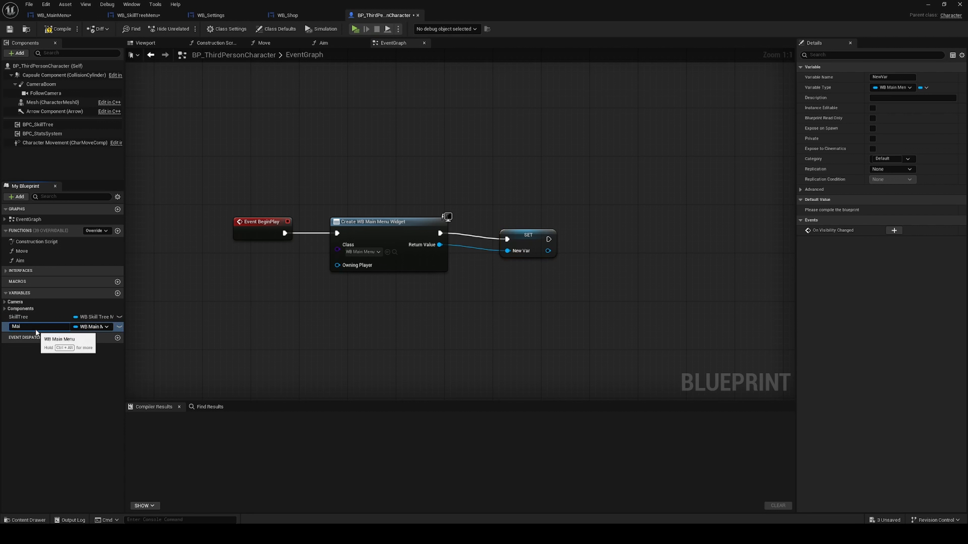
{"action": "type", "text": "MainManu"}
{"action": "key", "text": "Return"}
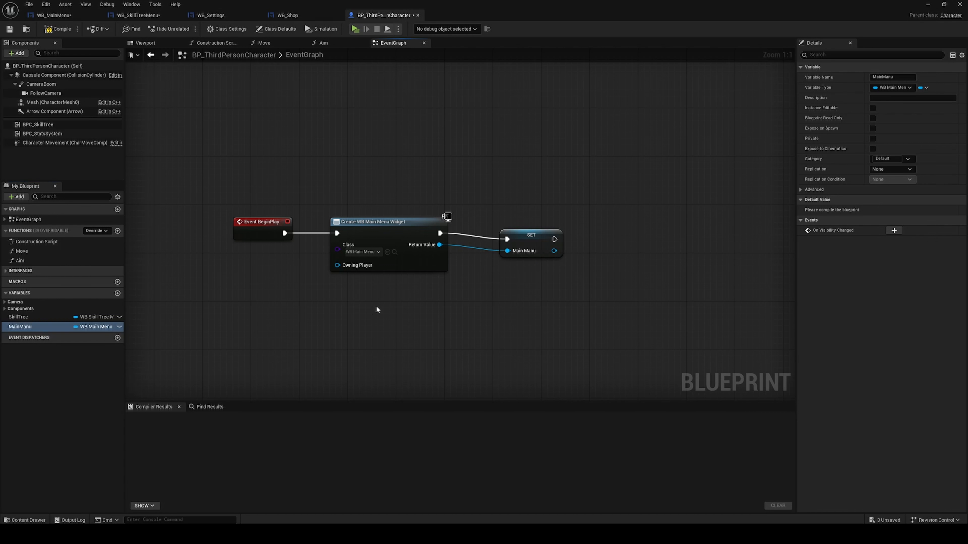
{"action": "left_click", "coordinate": [58, 30]}
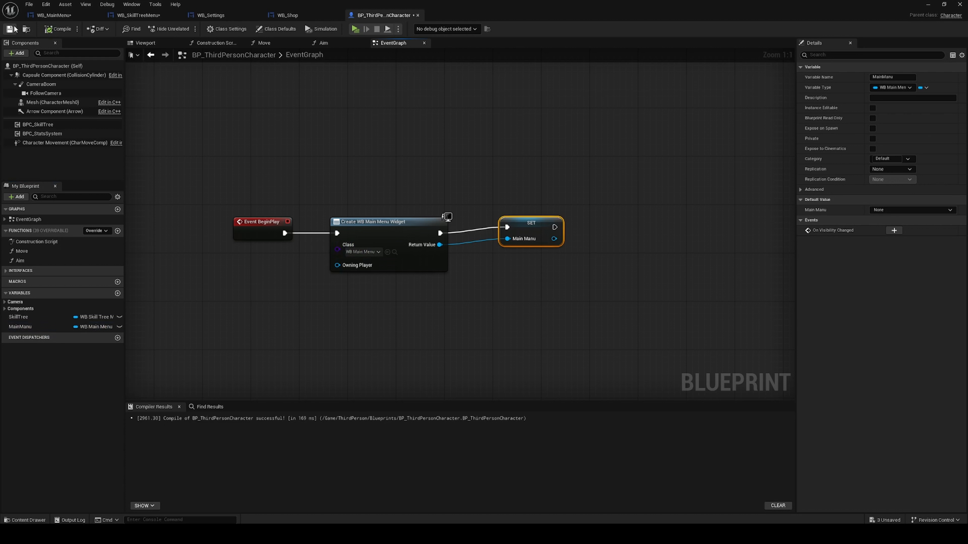
{"action": "left_click", "coordinate": [10, 29]}
Wire a MainManu reference to the Is Visible node's Target and delete the Skill Tree reference beside it
{"action": "right_click_drag", "start_coordinate": [479, 321], "coordinate": [472, 69]}
{"action": "right_click_drag", "start_coordinate": [661, 270], "coordinate": [198, 250]}
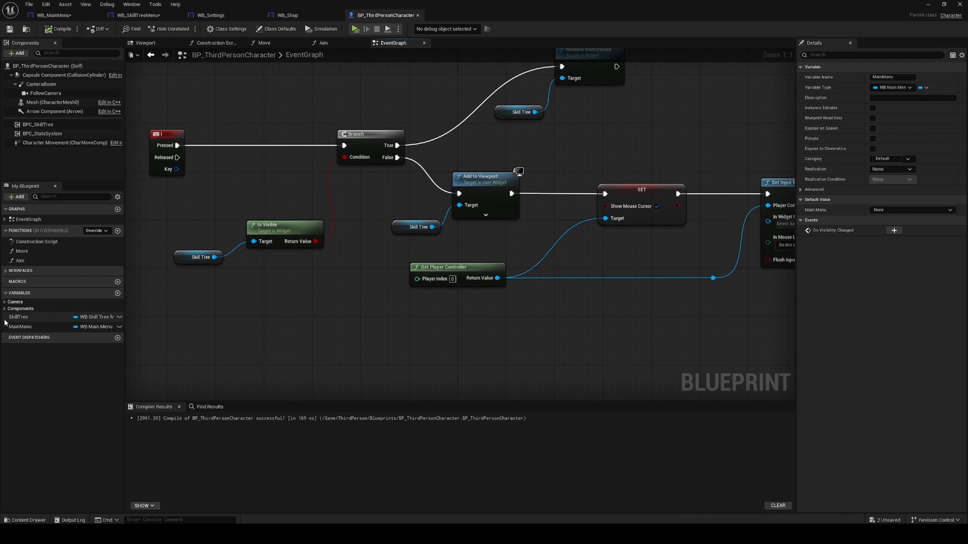
{"action": "left_click_drag", "start_coordinate": [28, 329], "coordinate": [254, 241], "text": "ctrl"}
{"action": "left_click", "coordinate": [201, 257]}
{"action": "key", "text": "Delete"}
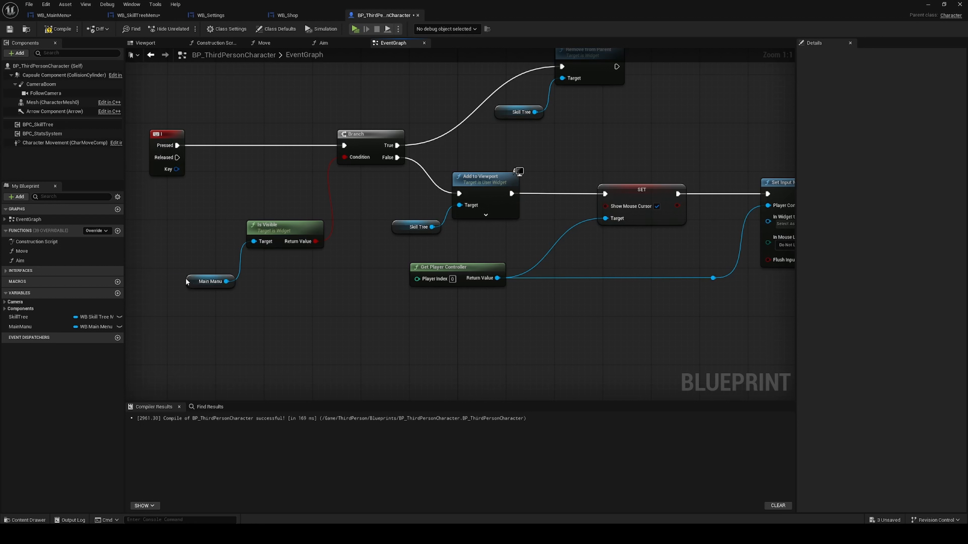
{"action": "left_click_drag", "start_coordinate": [186, 282], "coordinate": [176, 268]}
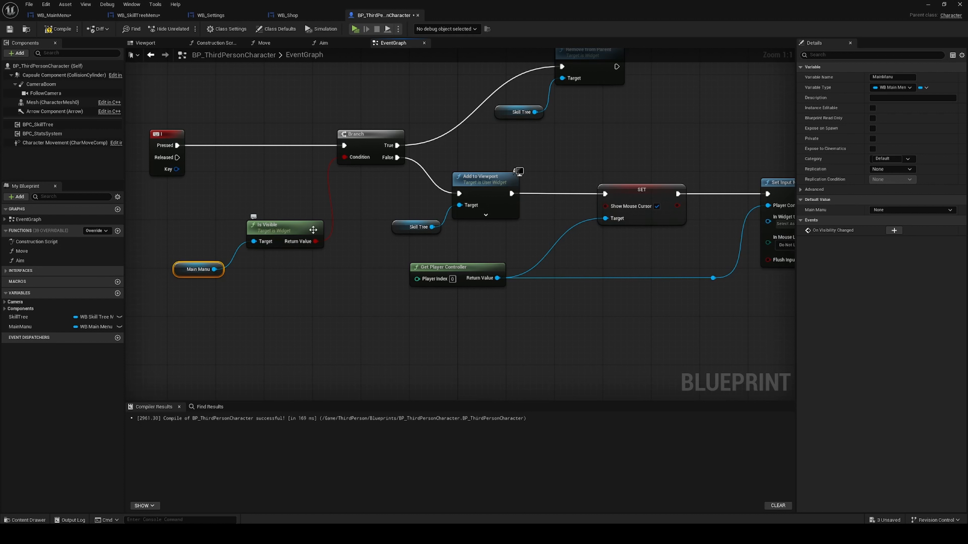
Copy the MainManu reference, wire it to the Target of Remove from Parent, and delete the Skill Tree reference there
{"action": "right_click_drag", "start_coordinate": [415, 142], "coordinate": [273, 222]}
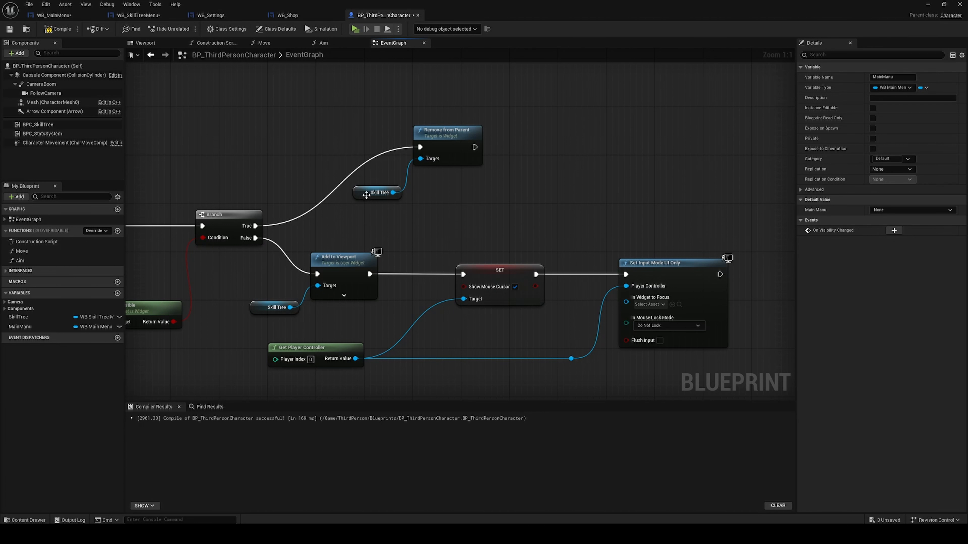
{"action": "right_click_drag", "start_coordinate": [366, 195], "coordinate": [476, 170]}
{"action": "key", "text": "ctrl+v"}
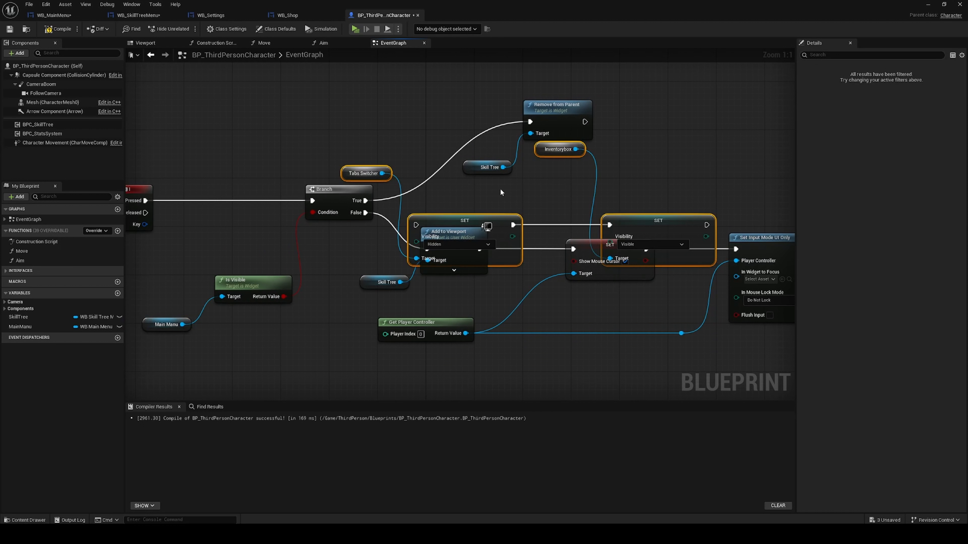
{"action": "key", "text": "ctrl+z"}
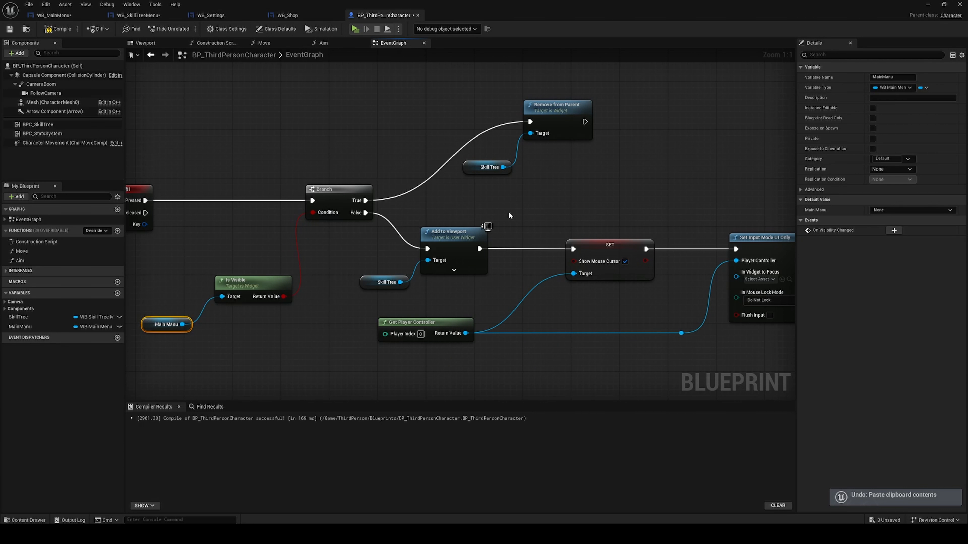
{"action": "key", "text": "ctrl+c"}
{"action": "key", "text": "ctrl+v"}
{"action": "left_click_drag", "start_coordinate": [539, 191], "coordinate": [531, 133]}
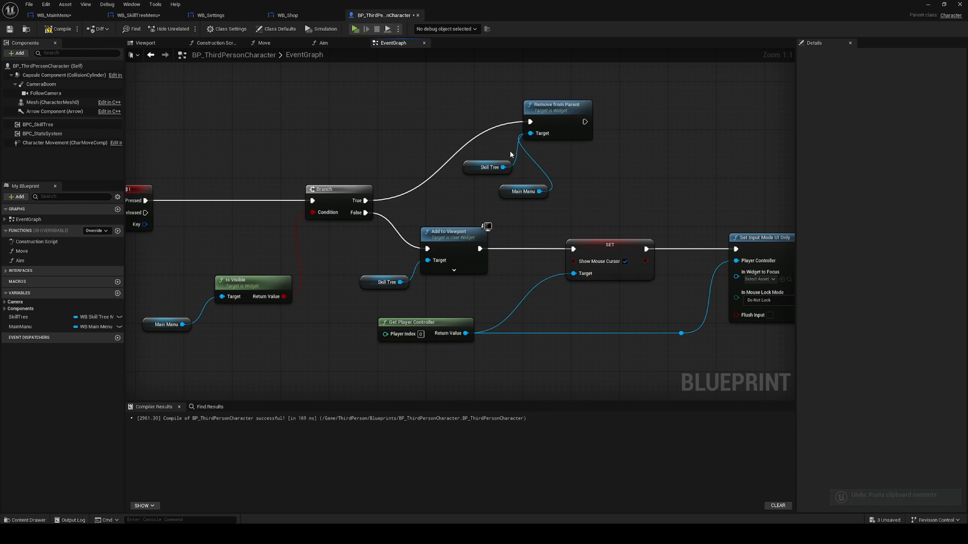
{"action": "left_click", "coordinate": [486, 167]}
{"action": "key", "text": "Delete"}
Paste another MainManu reference, delete the Skill Tree reference at Add to Viewport, and wire the copy to its Target
{"action": "key", "text": "ctrl+v"}
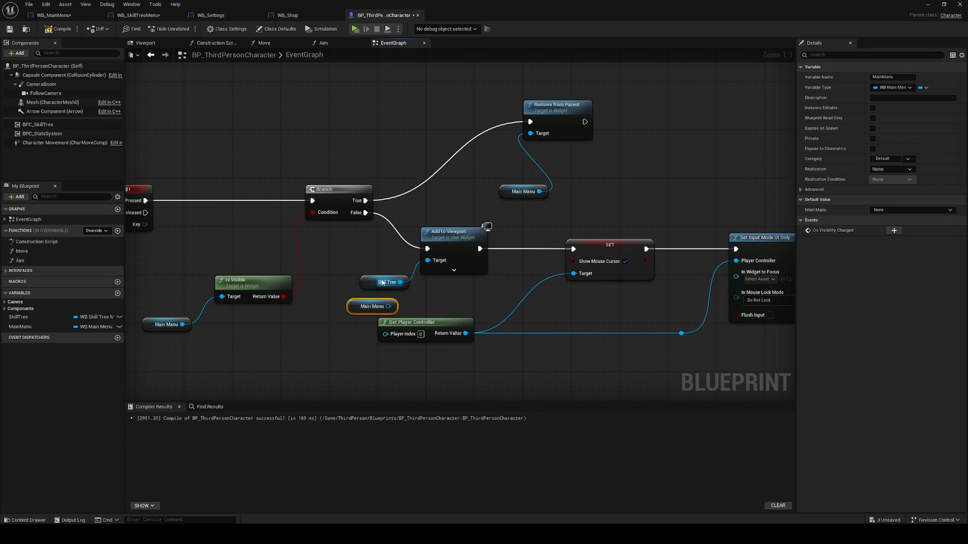
{"action": "left_click", "coordinate": [385, 282]}
{"action": "key", "text": "Delete"}
{"action": "left_click_drag", "start_coordinate": [387, 306], "coordinate": [433, 264]}
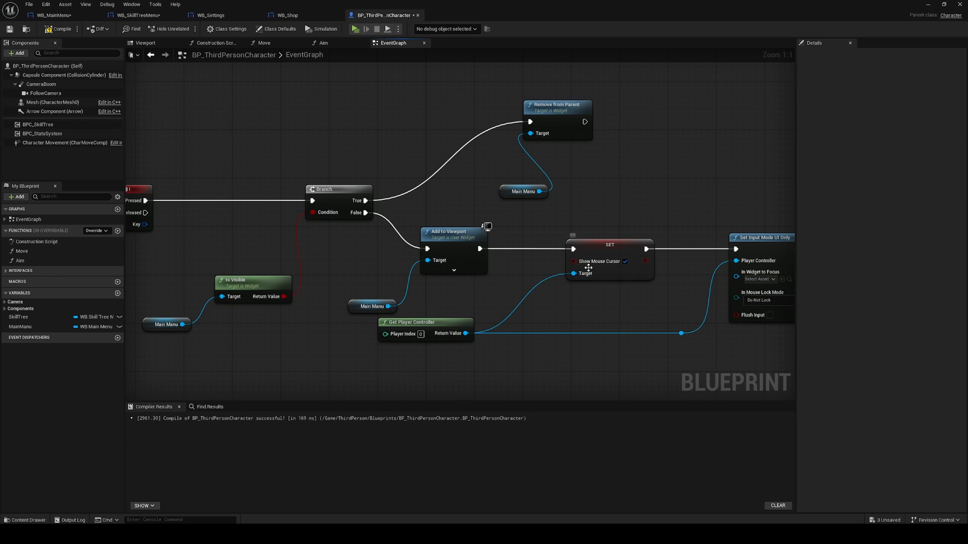
{"action": "right_click_drag", "start_coordinate": [627, 288], "coordinate": [544, 270]}
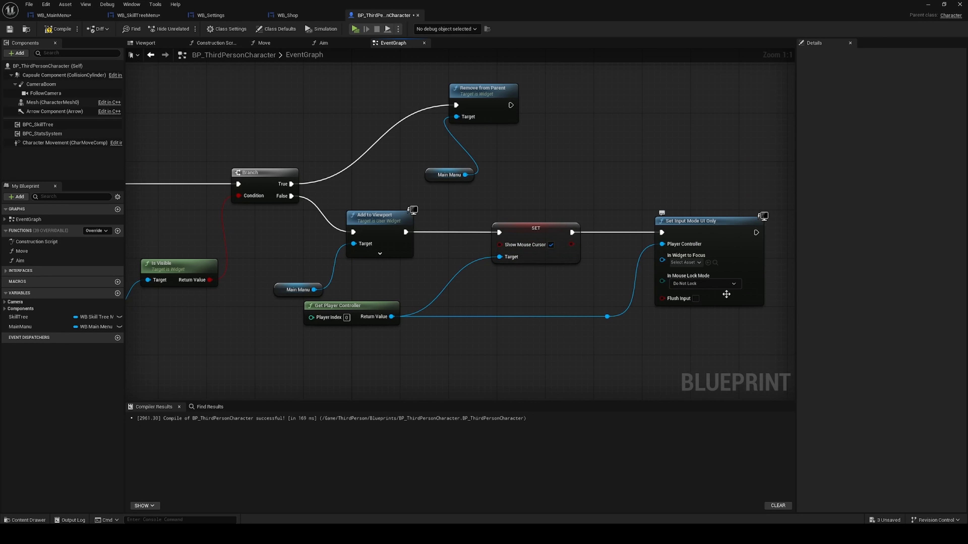
{"action": "left_click", "coordinate": [685, 262]}
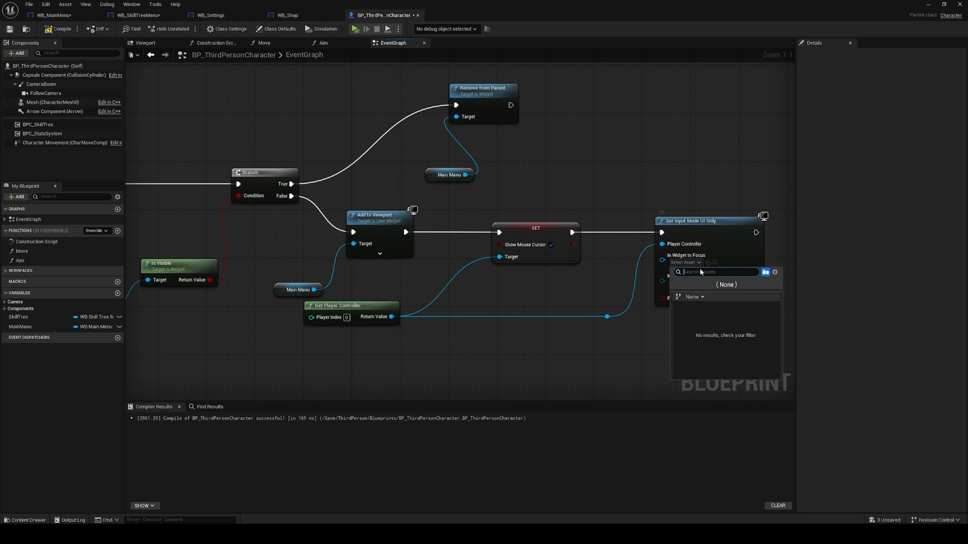
{"action": "left_click", "coordinate": [700, 284]}
{"action": "left_click", "coordinate": [680, 263]}
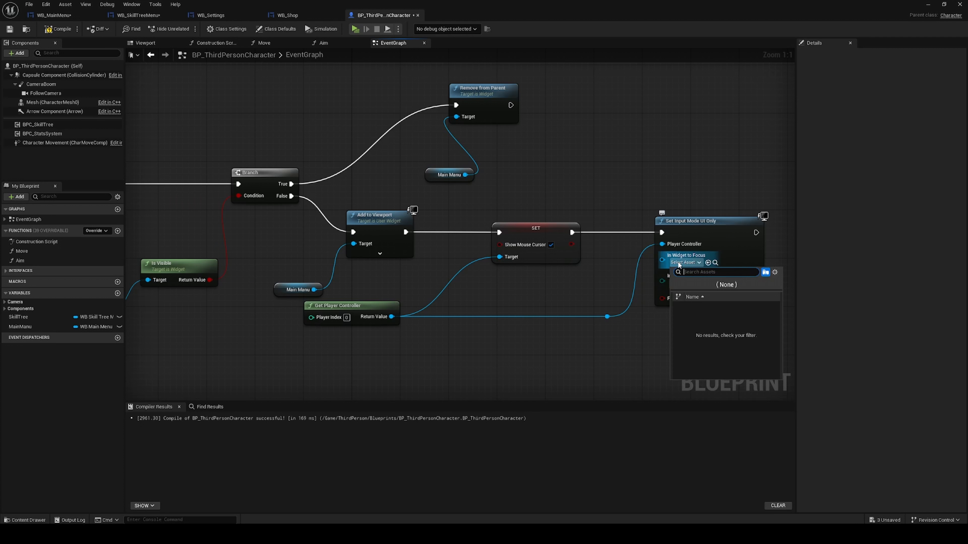
{"action": "left_click", "coordinate": [613, 362]}
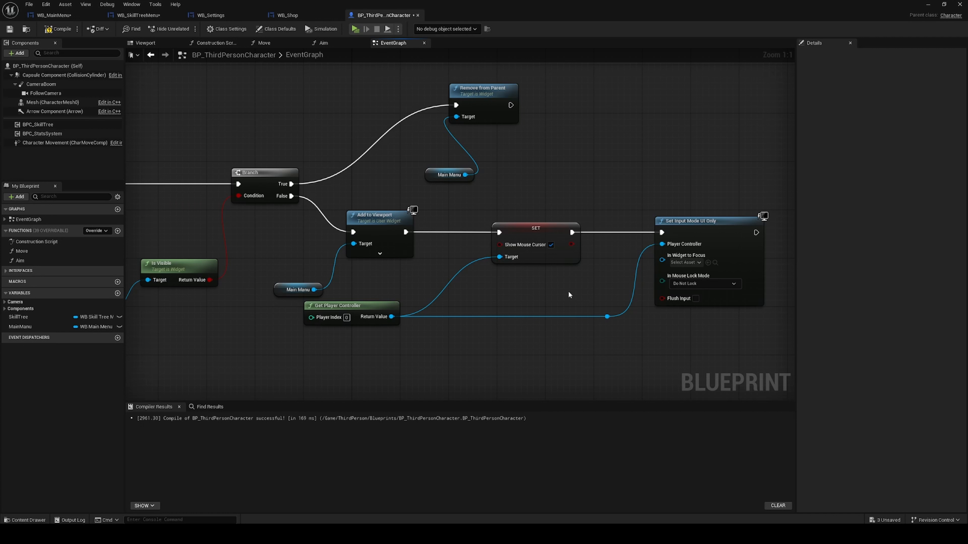
Paste a MainManu reference, wire it to In Widget to Focus on Set Input Mode UI Only, and compile and save the blueprint
{"action": "key", "text": "ctrl+v"}
{"action": "left_click_drag", "start_coordinate": [605, 296], "coordinate": [663, 261]}
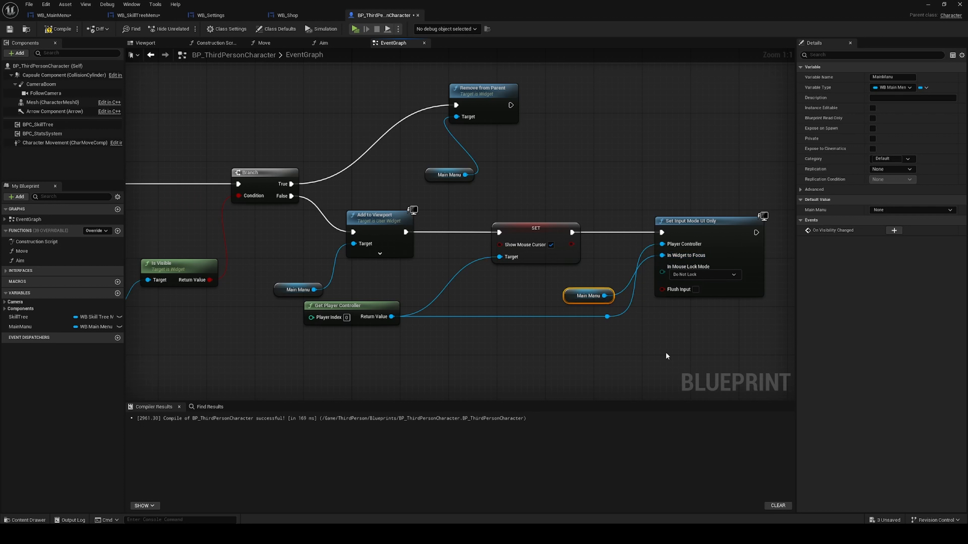
{"action": "left_click", "coordinate": [57, 29]}
{"action": "left_click", "coordinate": [9, 28]}
Play the game and test the main menu by opening the Inventory, Skill Tree, Shop and Settings pages in both directions
{"action": "left_click", "coordinate": [354, 29]}
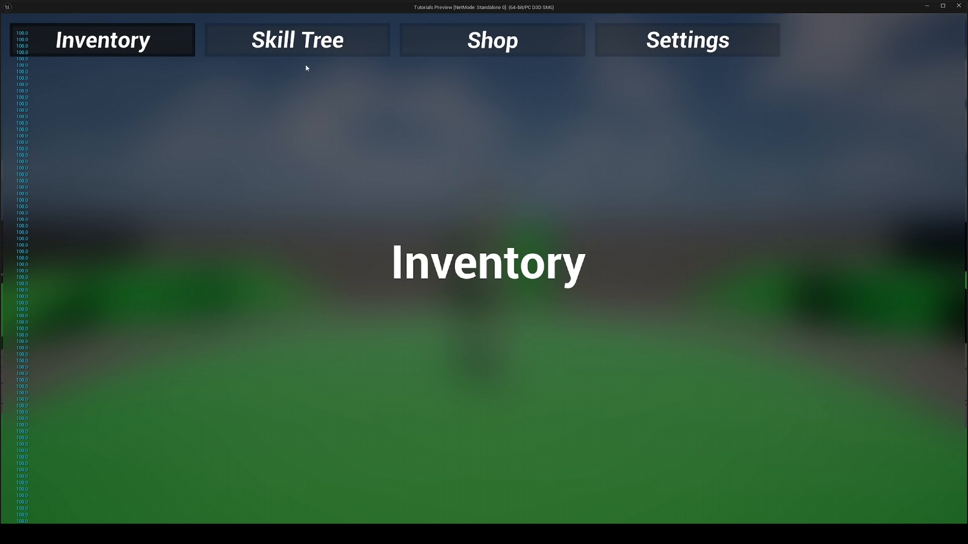
{"action": "left_click", "coordinate": [301, 42]}
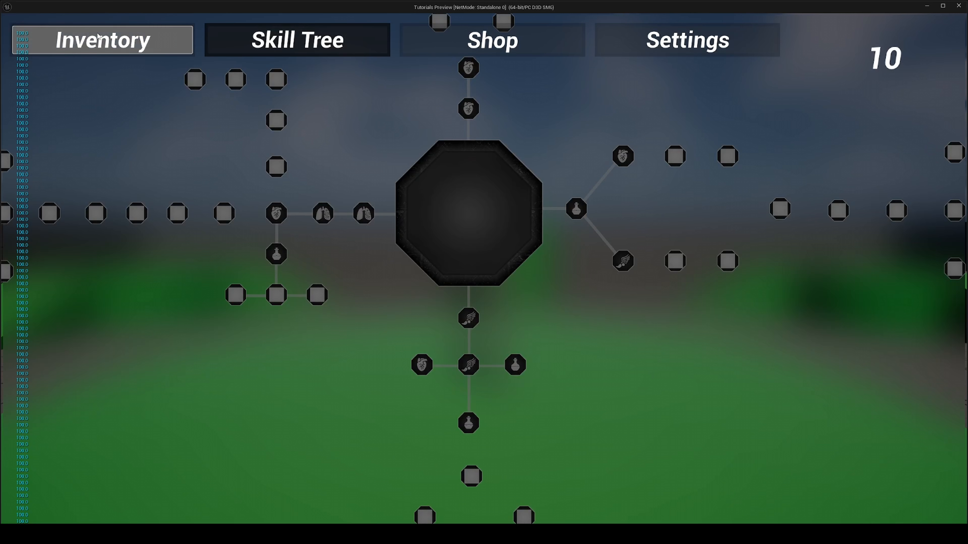
{"action": "left_click", "coordinate": [103, 40]}
{"action": "left_click", "coordinate": [297, 40]}
{"action": "left_click", "coordinate": [491, 40]}
{"action": "left_click", "coordinate": [671, 40]}
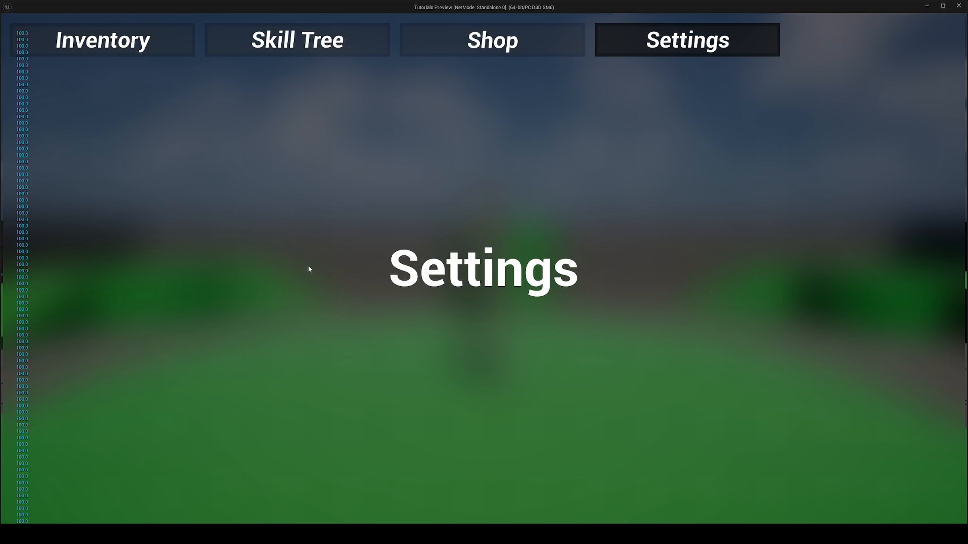
{"action": "left_click", "coordinate": [491, 40]}
{"action": "left_click", "coordinate": [672, 50]}
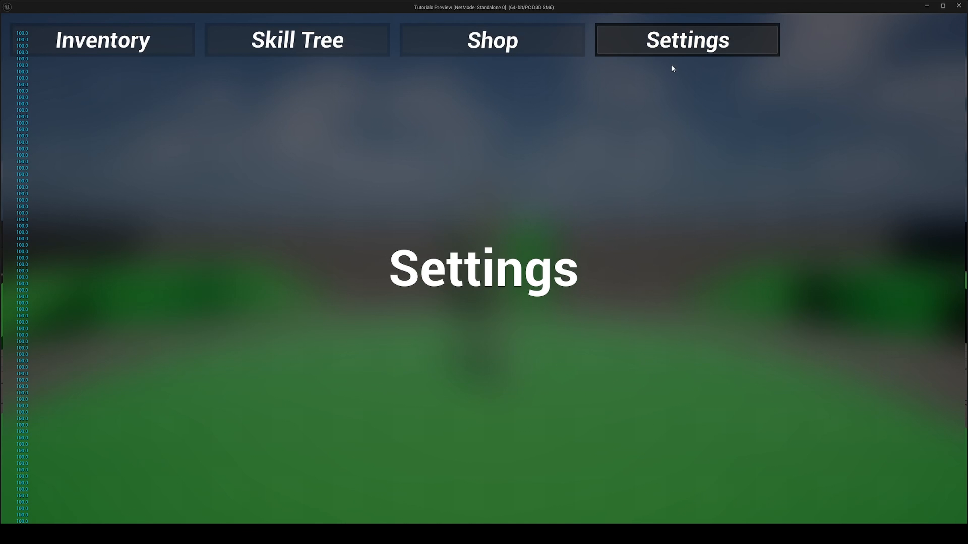
{"action": "left_click", "coordinate": [491, 42]}
{"action": "left_click", "coordinate": [290, 41]}
{"action": "left_click", "coordinate": [100, 42]}
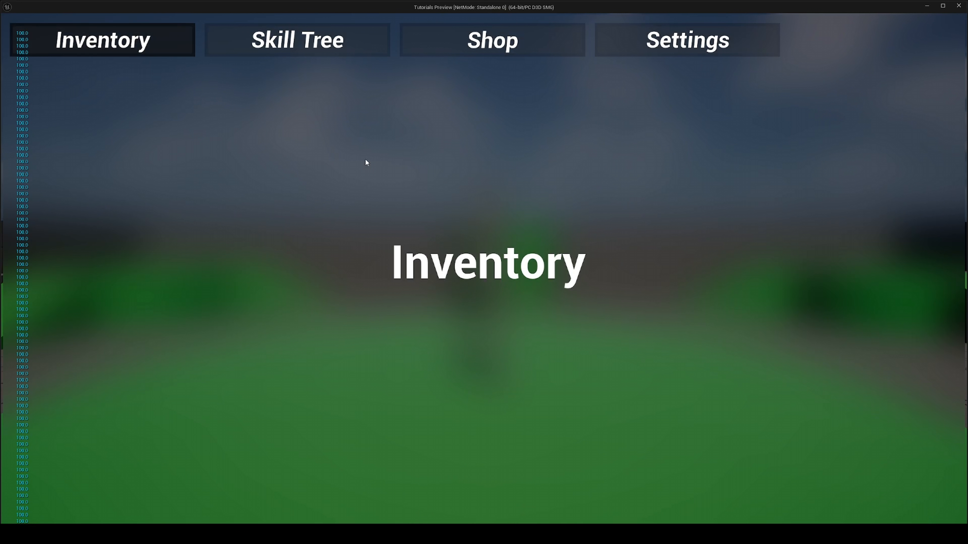
Test repeated switching between the Inventory and Skill Tree pages, and cycle through Shop and Settings back to Inventory
{"action": "left_click", "coordinate": [290, 46]}
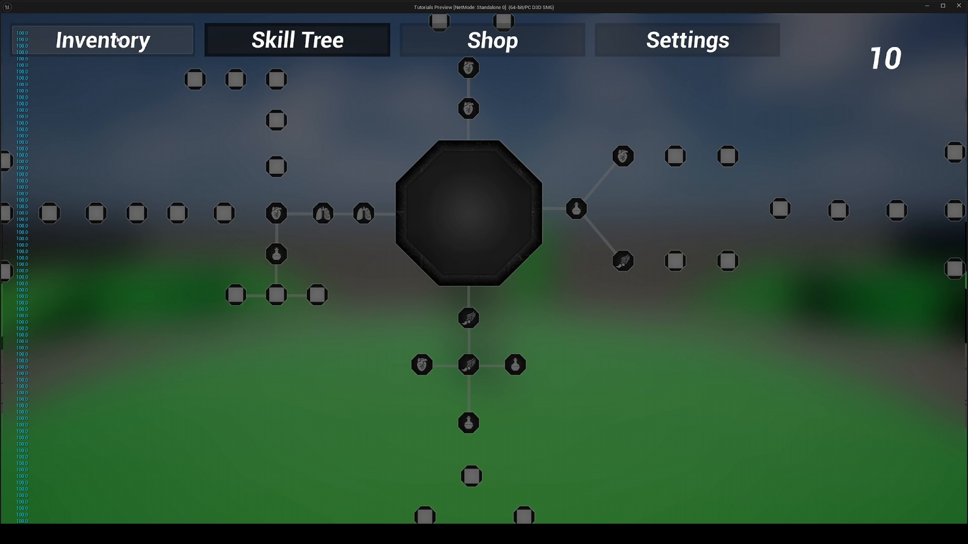
{"action": "left_click", "coordinate": [103, 41]}
{"action": "left_click", "coordinate": [314, 46]}
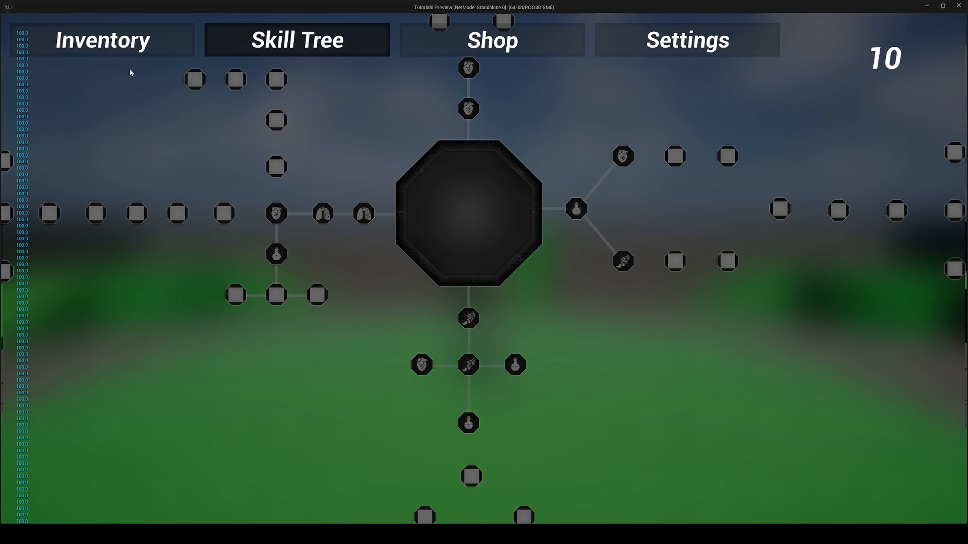
{"action": "left_click", "coordinate": [129, 49]}
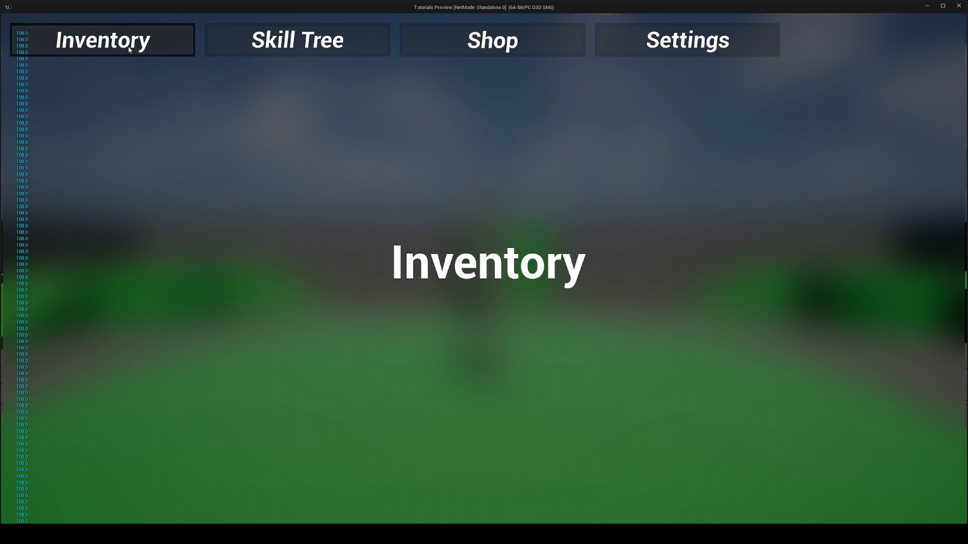
{"action": "left_click", "coordinate": [315, 40]}
{"action": "left_click", "coordinate": [546, 44]}
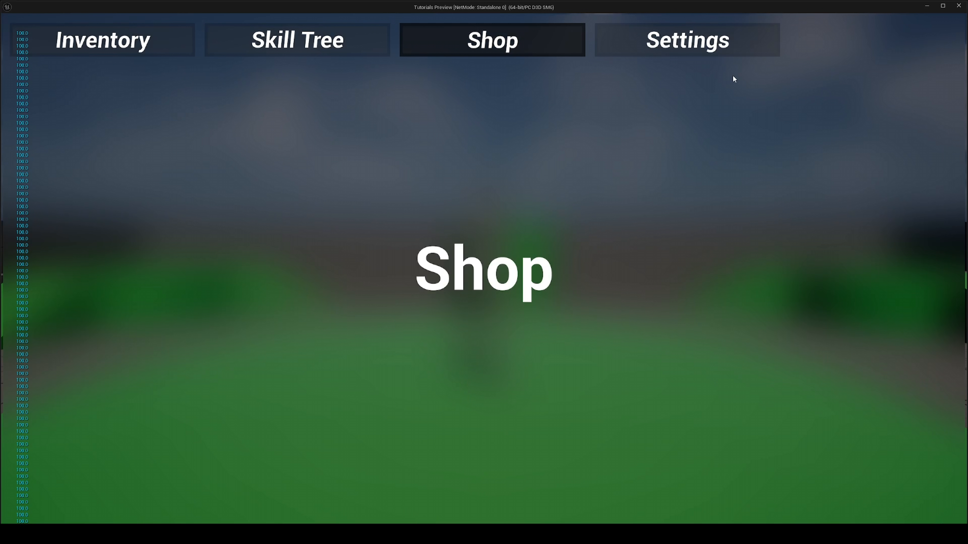
{"action": "left_click", "coordinate": [659, 38]}
{"action": "left_click", "coordinate": [485, 34]}
{"action": "left_click", "coordinate": [304, 56]}
{"action": "left_click", "coordinate": [153, 42]}
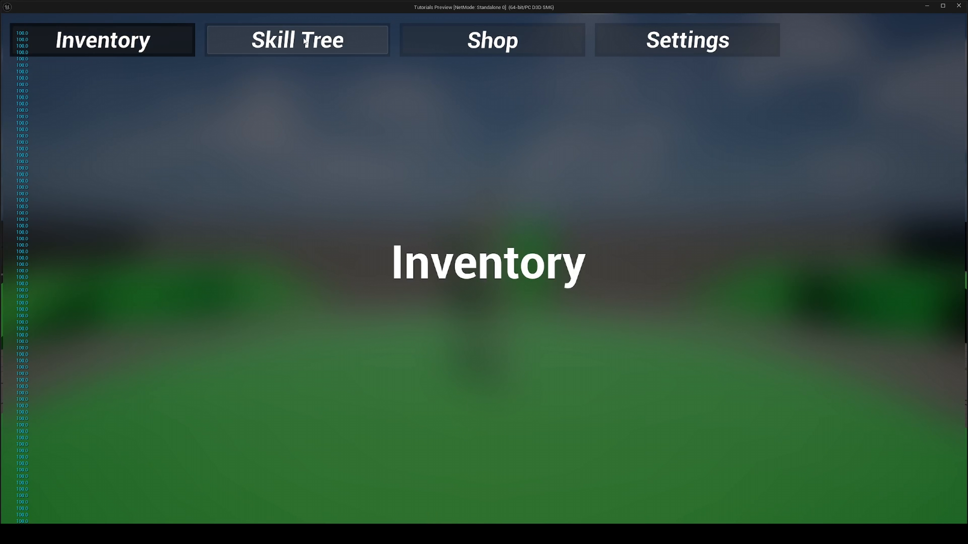
{"action": "left_click", "coordinate": [301, 40]}
{"action": "left_click", "coordinate": [520, 39]}
{"action": "left_click", "coordinate": [657, 42]}
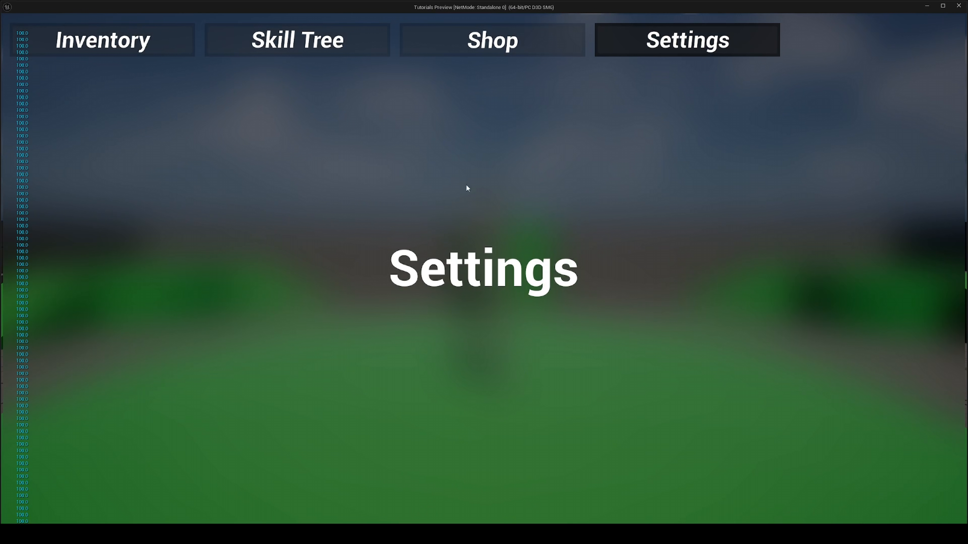
{"action": "left_click", "coordinate": [152, 42]}
Open the Skill Tree page and unlock the three connected skills right of the octagon and the two hearts above it
{"action": "left_click", "coordinate": [320, 44]}
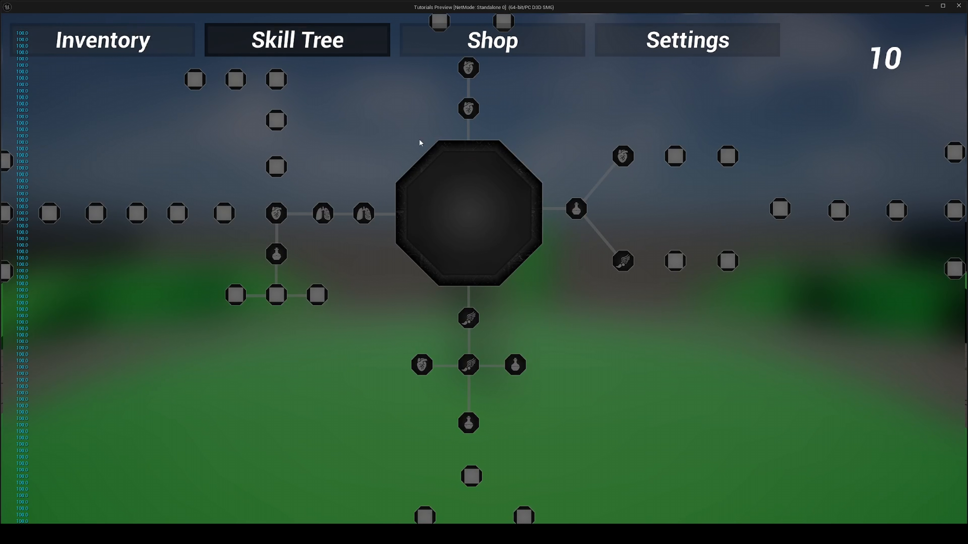
{"action": "left_click", "coordinate": [575, 210]}
{"action": "left_click", "coordinate": [618, 160]}
{"action": "left_click", "coordinate": [622, 262]}
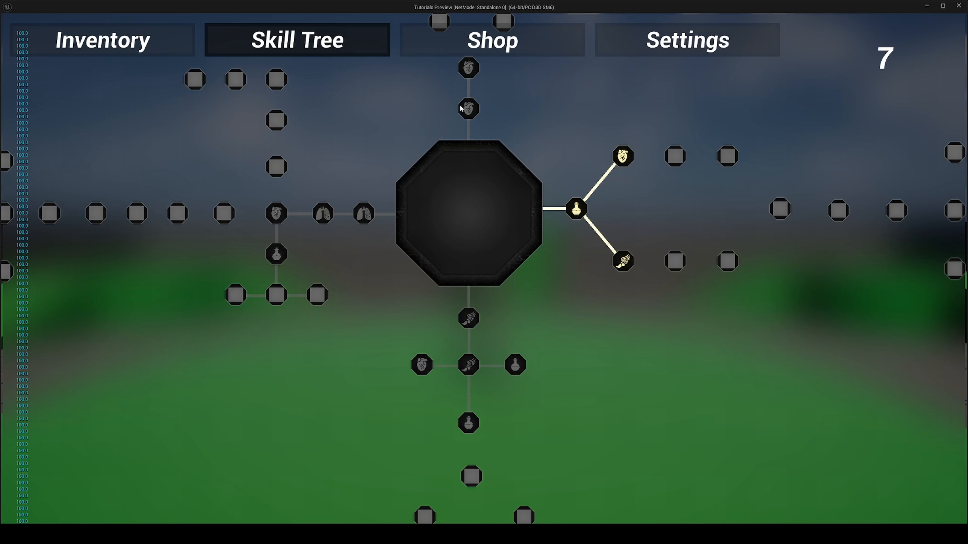
{"action": "left_click", "coordinate": [468, 109]}
{"action": "left_click", "coordinate": [468, 67]}
Unlock the two winged-foot skills below the octagon and the potion skill branching right from them
{"action": "scroll", "coordinate": [505, 323], "scroll_direction": "up", "scroll_amount": 2}
{"action": "left_click", "coordinate": [459, 318]}
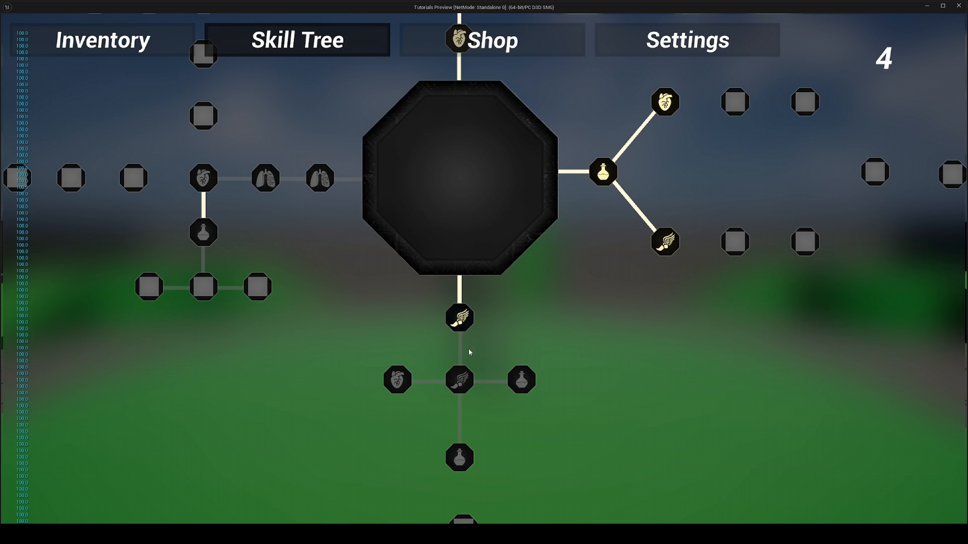
{"action": "left_click", "coordinate": [459, 380]}
{"action": "left_click", "coordinate": [521, 379]}
Refund the two winged-foot skills and the adjoining potion skill in the lower branch
{"action": "right_click", "coordinate": [460, 326]}
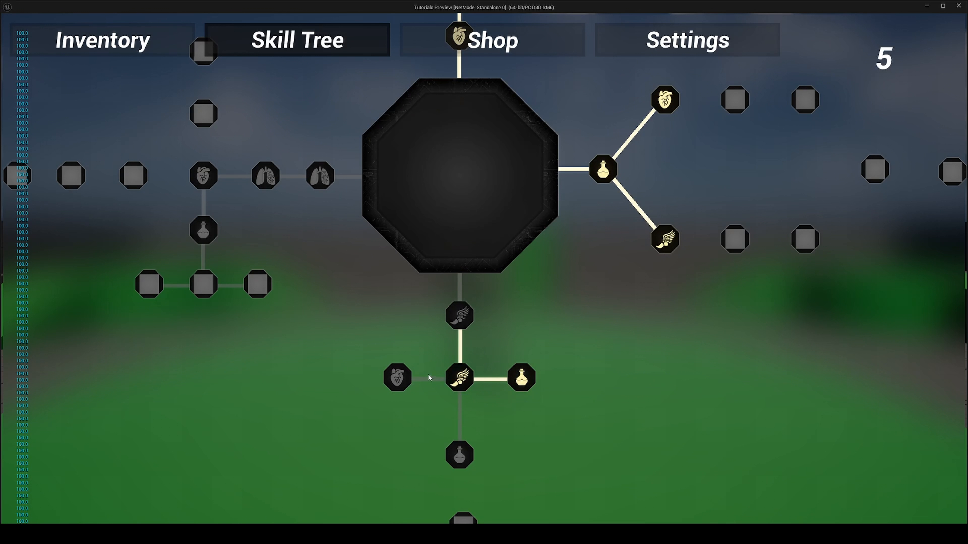
{"action": "right_click", "coordinate": [459, 375]}
{"action": "right_click", "coordinate": [529, 374]}
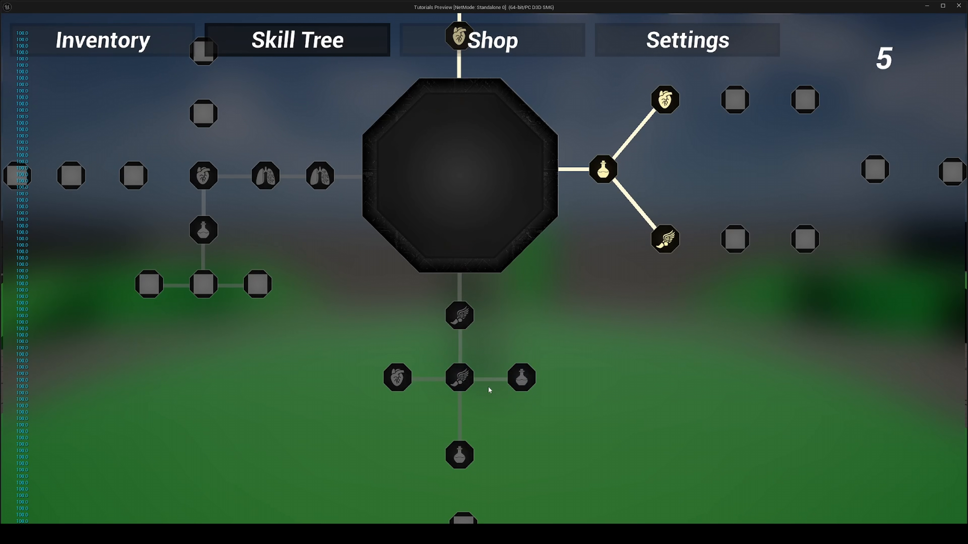
Unlock the refunded winged-foot and potion skills in the lower branch again
{"action": "left_click", "coordinate": [457, 315]}
{"action": "left_click", "coordinate": [458, 317]}
{"action": "left_click_drag", "start_coordinate": [468, 401], "coordinate": [467, 396]}
{"action": "left_click", "coordinate": [463, 375]}
{"action": "left_click", "coordinate": [520, 373]}
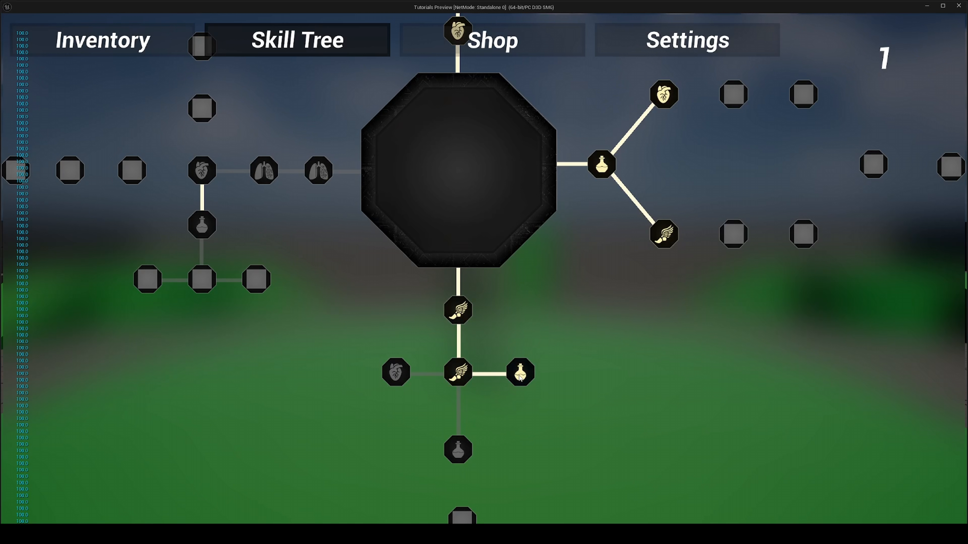
End the play session, dismiss its error reports, and save WB_MainMenu and WB_SkillTreeMenu
{"action": "key", "text": "Escape"}
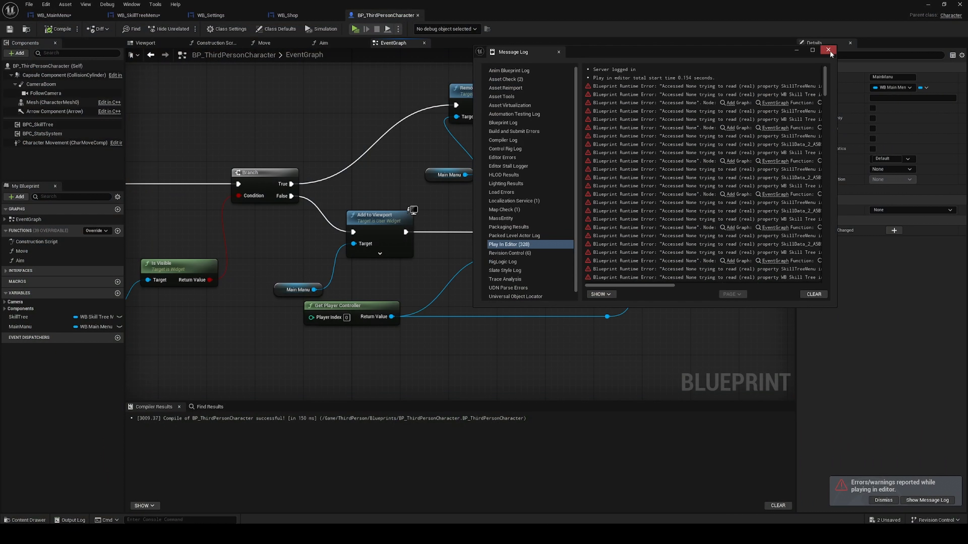
{"action": "left_click", "coordinate": [829, 50]}
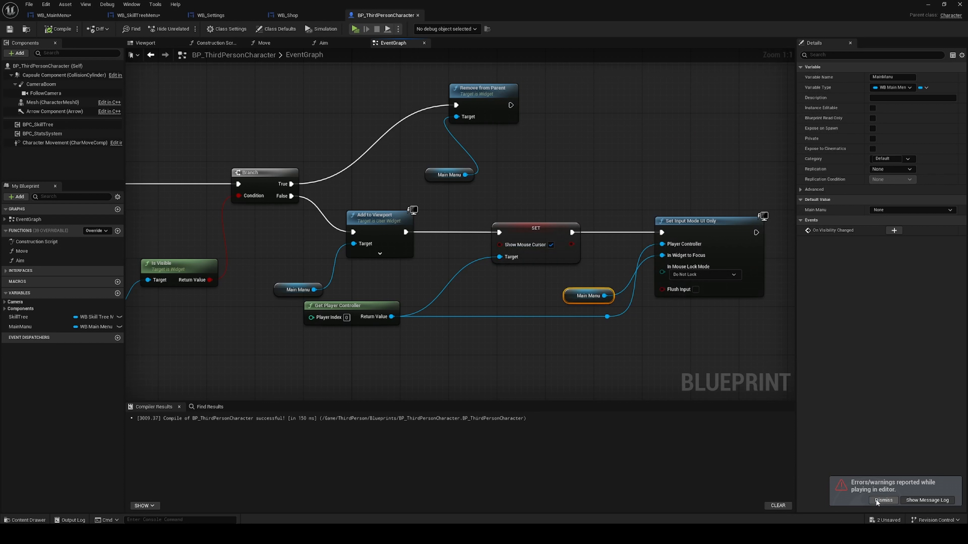
{"action": "left_click", "coordinate": [884, 500]}
{"action": "left_click", "coordinate": [885, 521]}
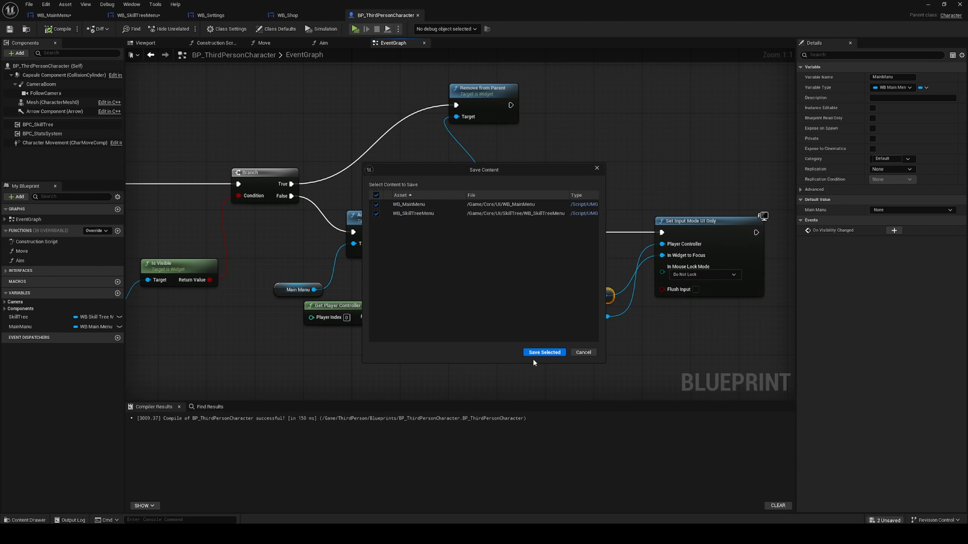
{"action": "left_click", "coordinate": [545, 353]}
Play the game again, bring up the main menu in the preview, and end the session
{"action": "scroll", "coordinate": [481, 342], "scroll_direction": "down", "scroll_amount": 1}
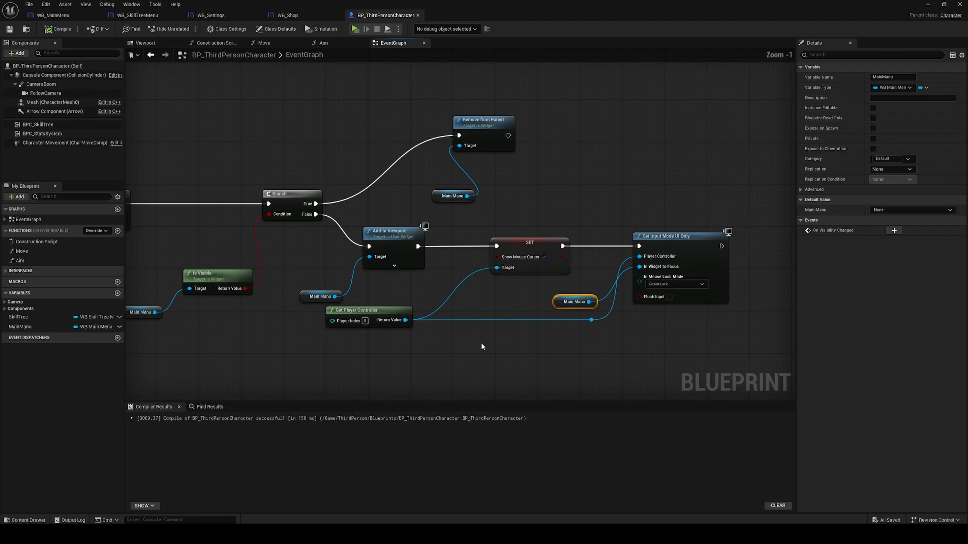
{"action": "right_click_drag", "start_coordinate": [481, 343], "coordinate": [545, 383]}
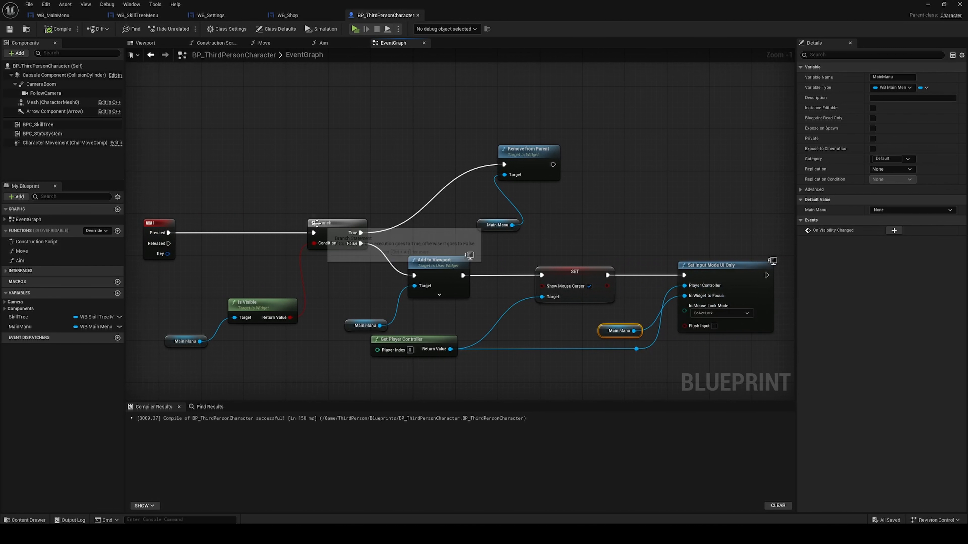
{"action": "left_click", "coordinate": [356, 28]}
{"action": "left_click", "coordinate": [557, 331]}
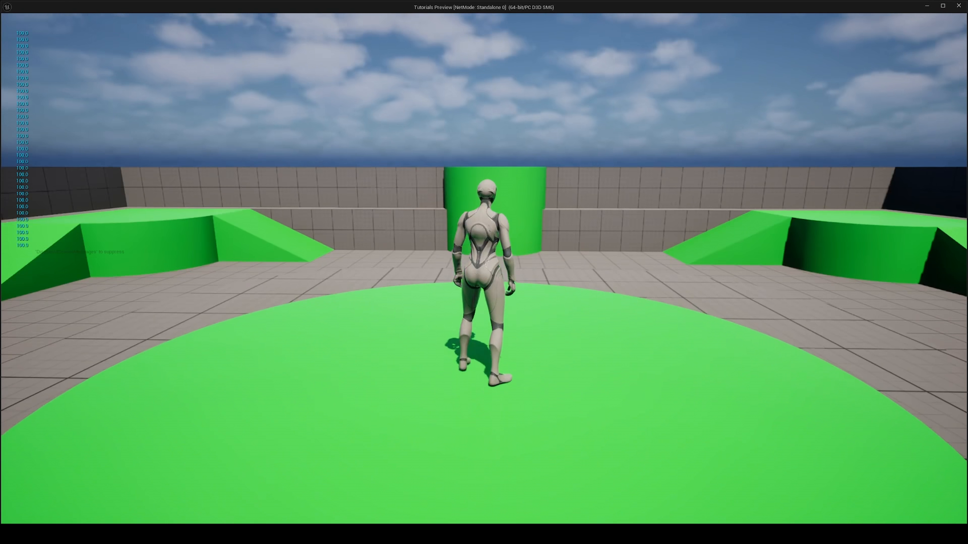
{"action": "key", "text": "Tab"}
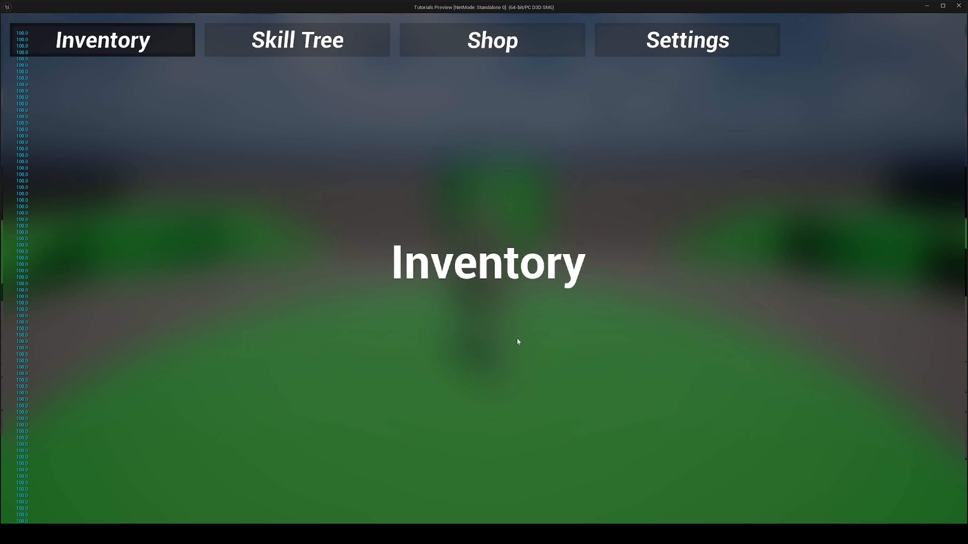
{"action": "key", "text": "Escape"}
{"action": "left_click", "coordinate": [832, 51]}
Inspect the functions and graphs of WB_SkillTreeMenu with its Mouse category collapsed, and return to the WB_MainMenu event graph
{"action": "left_click", "coordinate": [131, 4]}
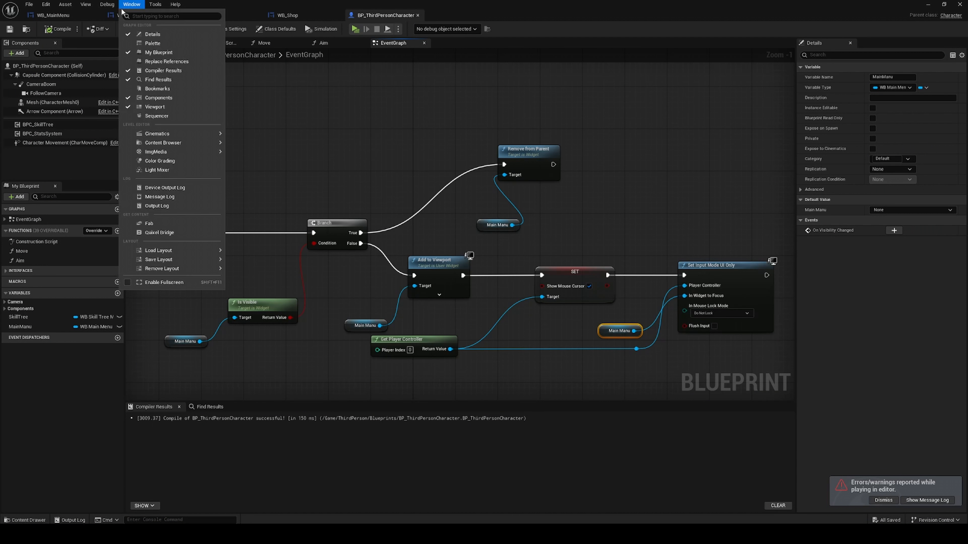
{"action": "left_click", "coordinate": [351, 111]}
{"action": "left_click", "coordinate": [137, 14]}
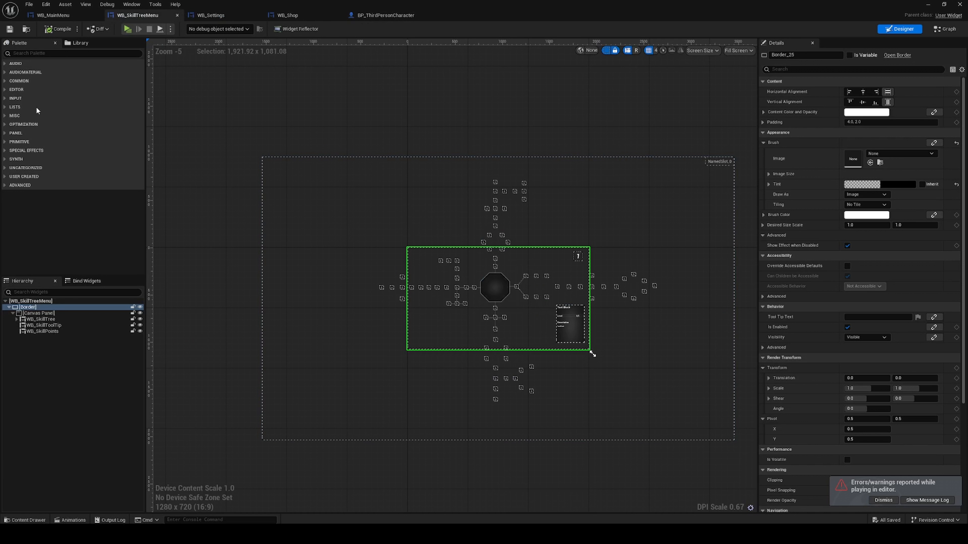
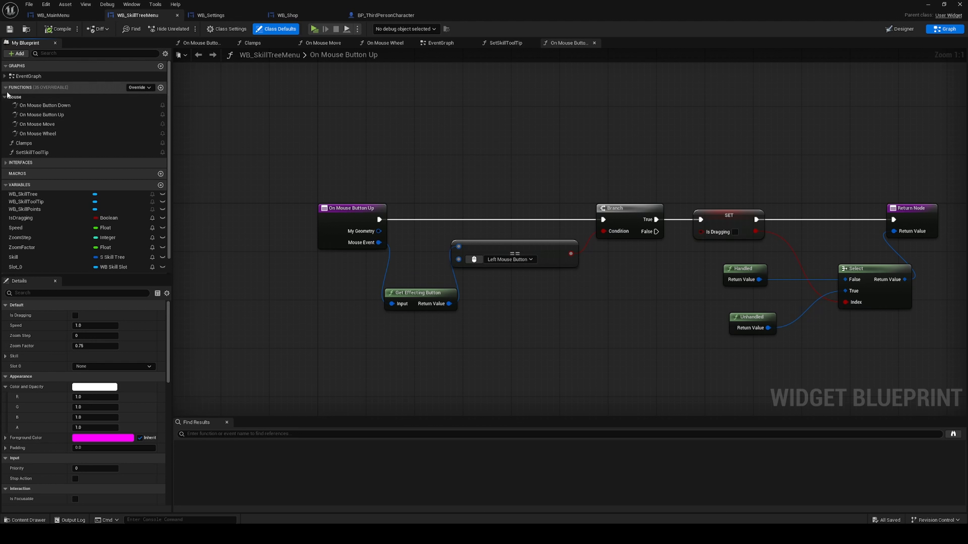
{"action": "left_click", "coordinate": [5, 98]}
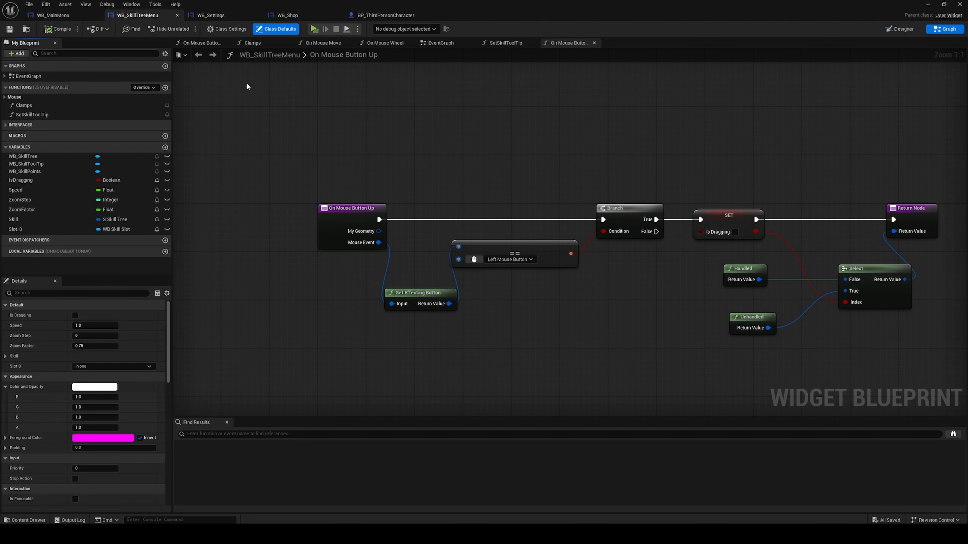
{"action": "left_click", "coordinate": [34, 76]}
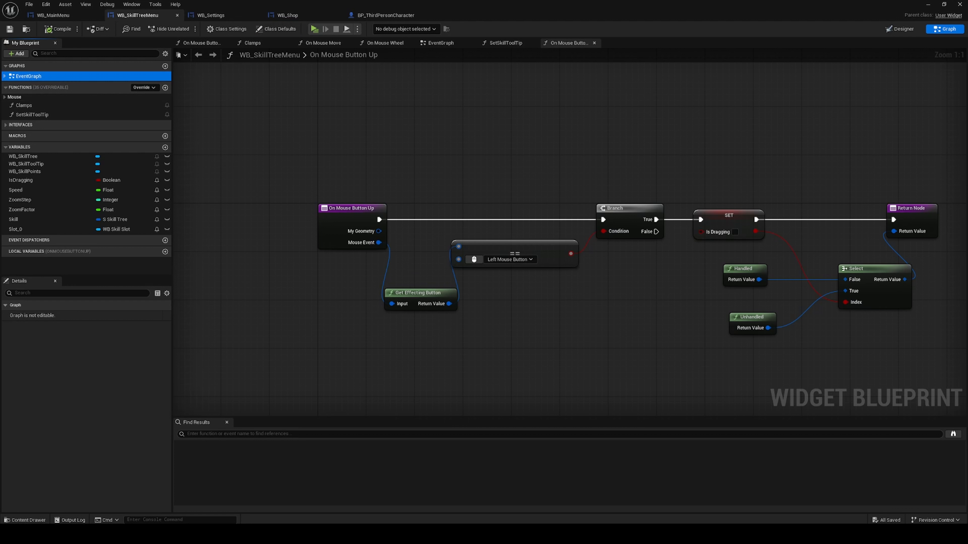
{"action": "left_click", "coordinate": [5, 76]}
{"action": "left_click", "coordinate": [5, 77]}
{"action": "left_click", "coordinate": [52, 16]}
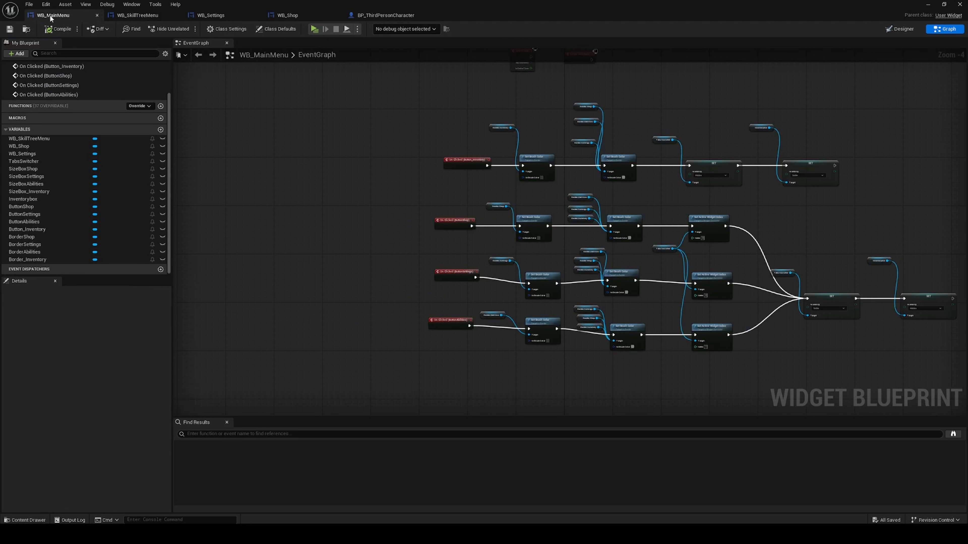
Override the On Key Down function in WB_MainMenu, compile, and space its Return Node away from the entry node
{"action": "right_click_drag", "start_coordinate": [462, 149], "coordinate": [410, 198]}
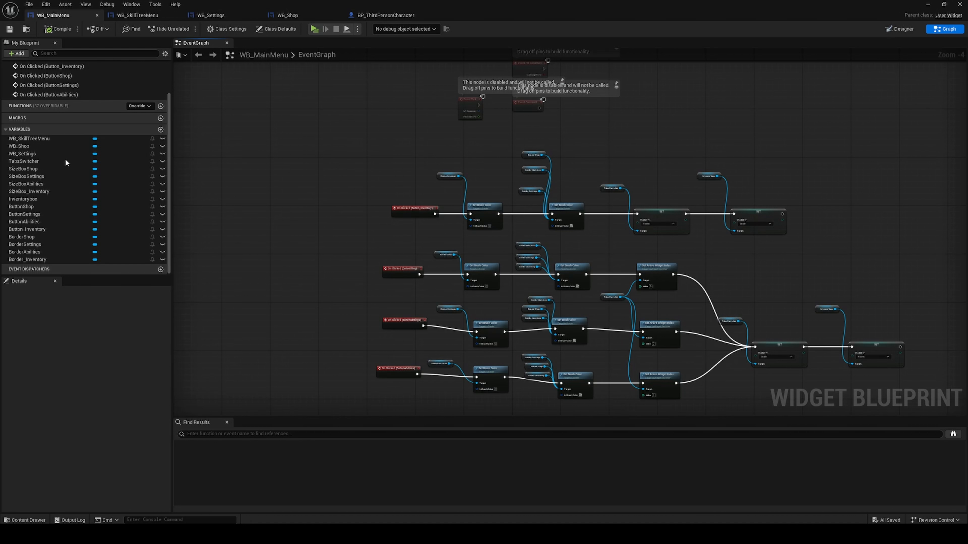
{"action": "left_click", "coordinate": [146, 106]}
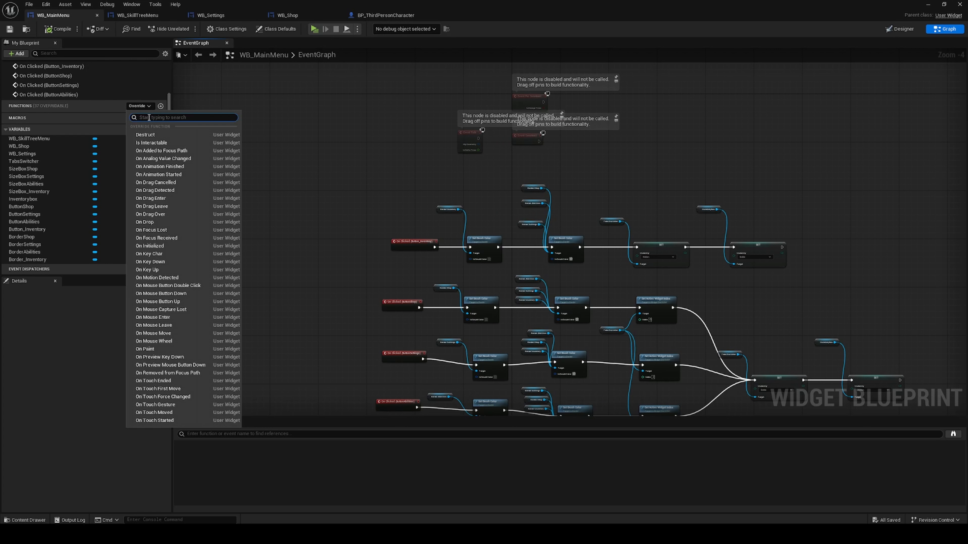
{"action": "type", "text": "on ke"}
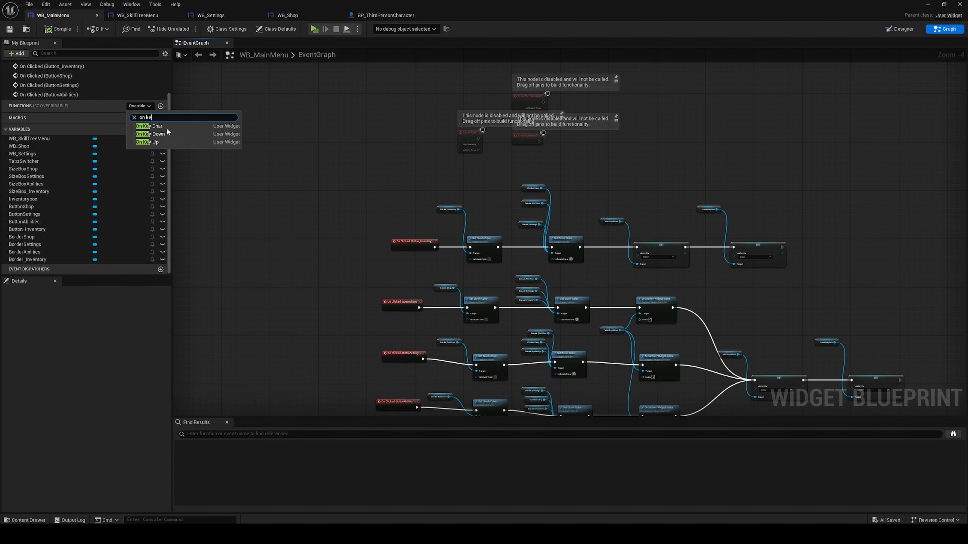
{"action": "left_click", "coordinate": [165, 135]}
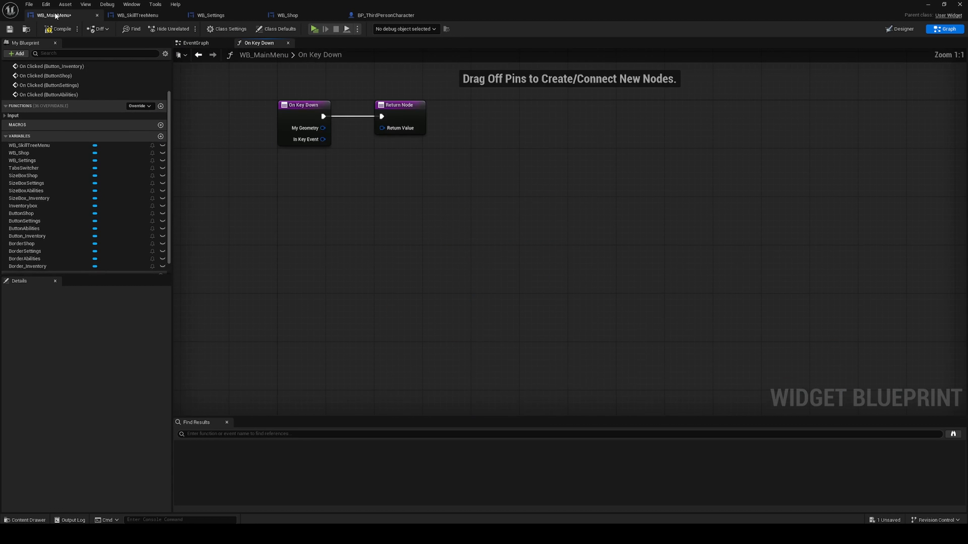
{"action": "left_click", "coordinate": [57, 31]}
{"action": "left_click_drag", "start_coordinate": [615, 214], "coordinate": [766, 217]}
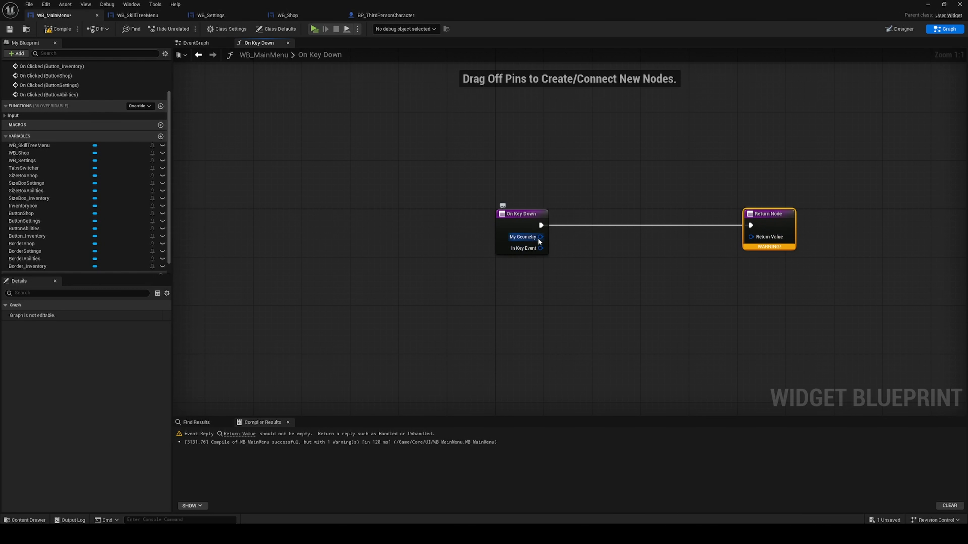
Add a Get Key node from In Key Event and feed its return value into an Equal (==) comparison
{"action": "left_click_drag", "start_coordinate": [540, 249], "coordinate": [594, 333]}
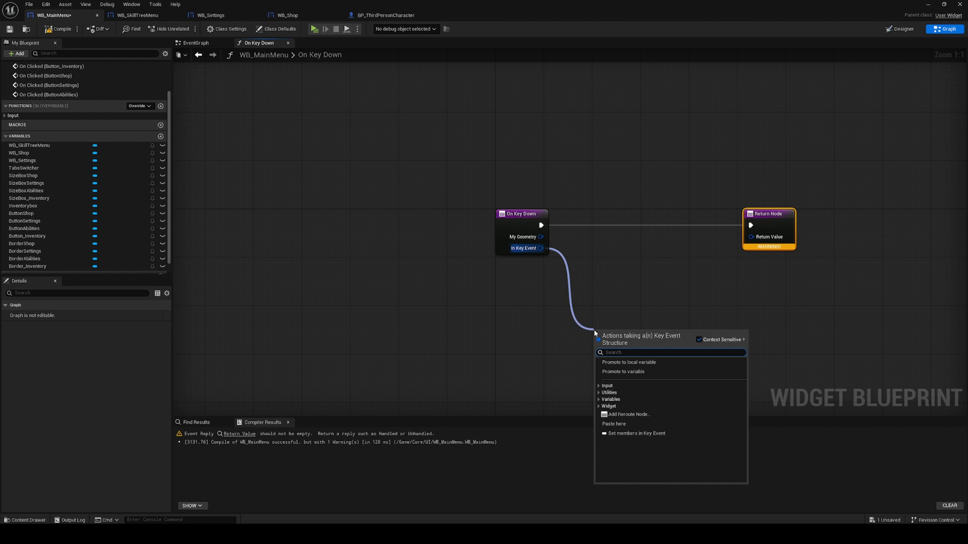
{"action": "type", "text": "get"}
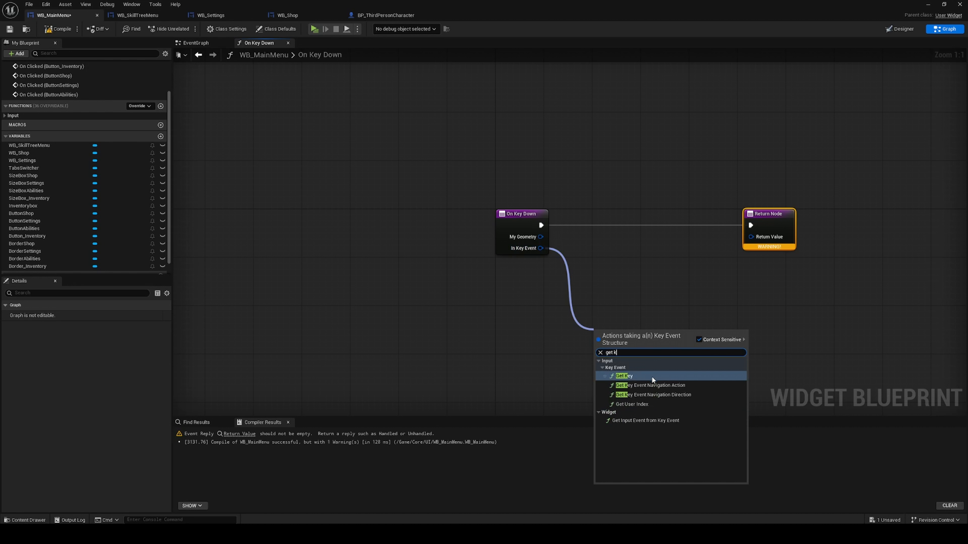
{"action": "type", "text": " k"}
{"action": "left_click", "coordinate": [653, 380]}
{"action": "left_click_drag", "start_coordinate": [657, 340], "coordinate": [735, 335]}
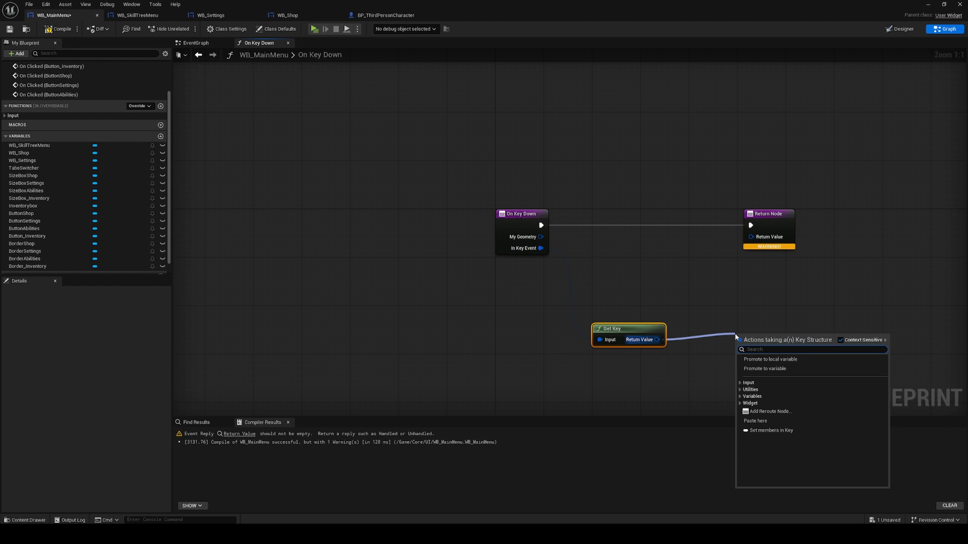
{"action": "type", "text": "=="}
{"action": "left_click", "coordinate": [789, 370]}
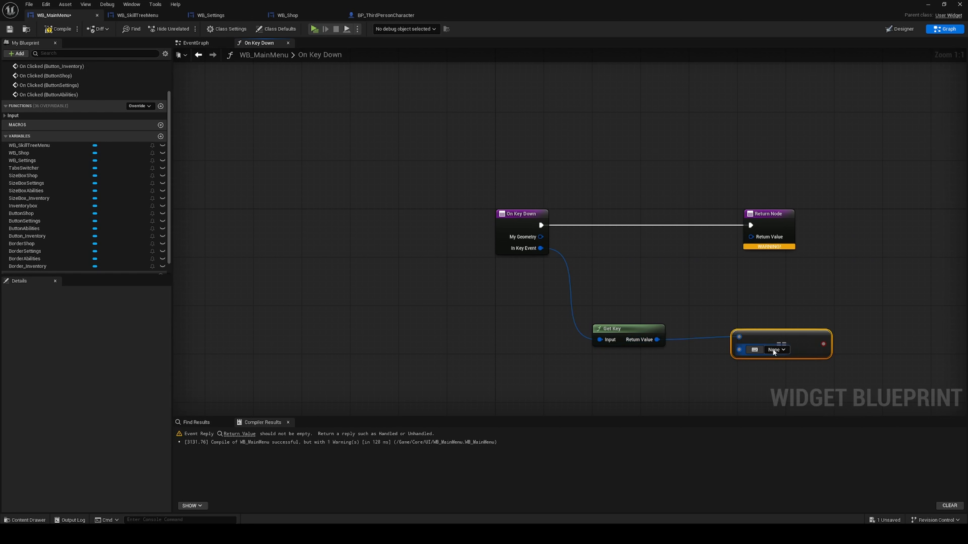
Set the key compared in the Equal node to I
{"action": "left_click", "coordinate": [774, 352]}
{"action": "type", "text": "i"}
{"action": "left_click", "coordinate": [781, 351]}
{"action": "left_click", "coordinate": [781, 351]}
{"action": "type", "text": "i"}
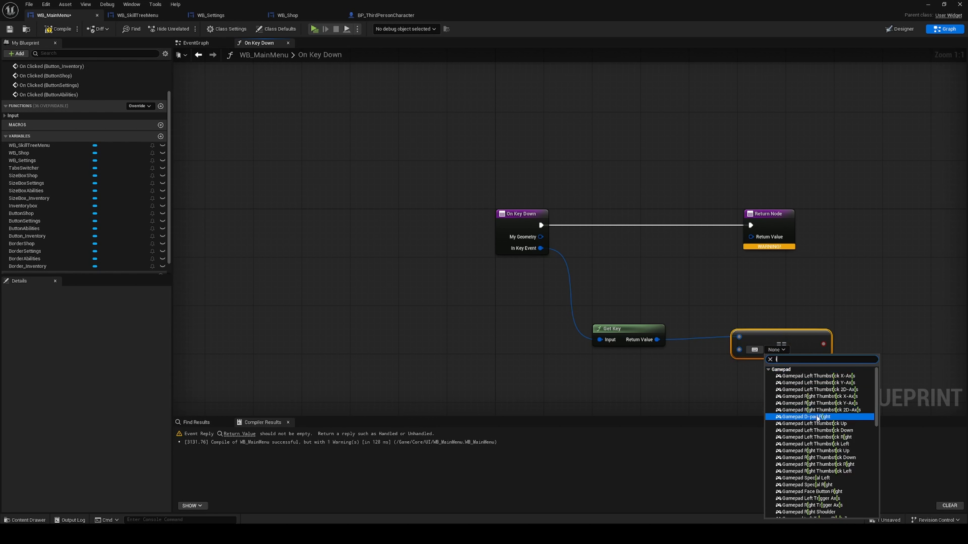
{"action": "scroll", "coordinate": [819, 438], "scroll_direction": "down", "scroll_amount": 5}
{"action": "left_click", "coordinate": [787, 424]}
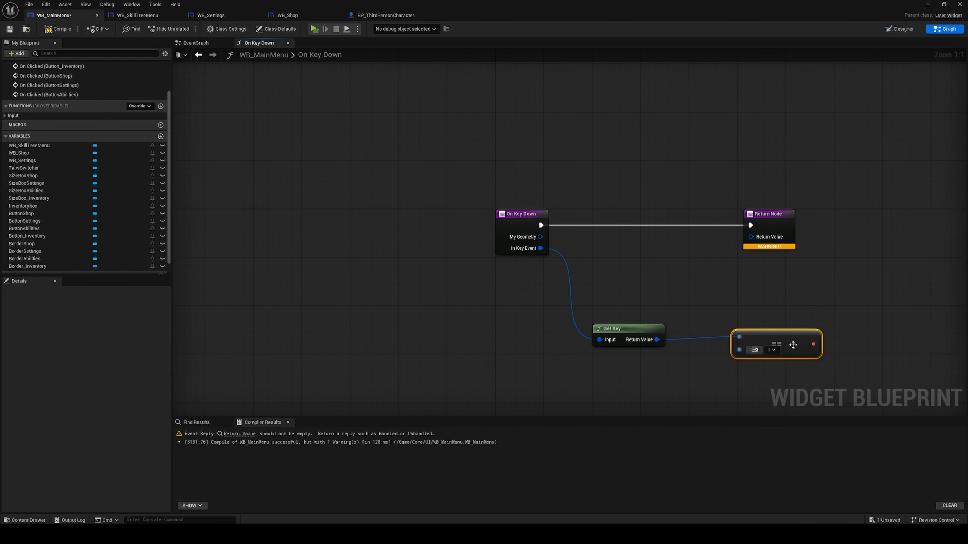
Add a Branch conditioned on the key comparison, run it from On Key Down, and make room before the Return Node
{"action": "left_click_drag", "start_coordinate": [793, 344], "coordinate": [693, 224]}
{"action": "type", "text": "b"}
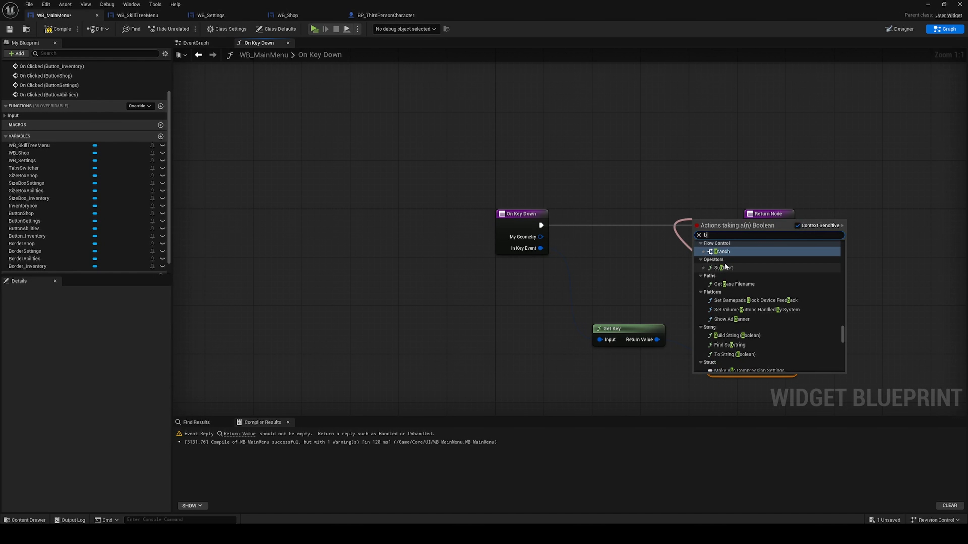
{"action": "key", "text": "Return"}
{"action": "right_click_drag", "start_coordinate": [890, 293], "coordinate": [793, 280]}
{"action": "left_click_drag", "start_coordinate": [443, 212], "coordinate": [623, 200]}
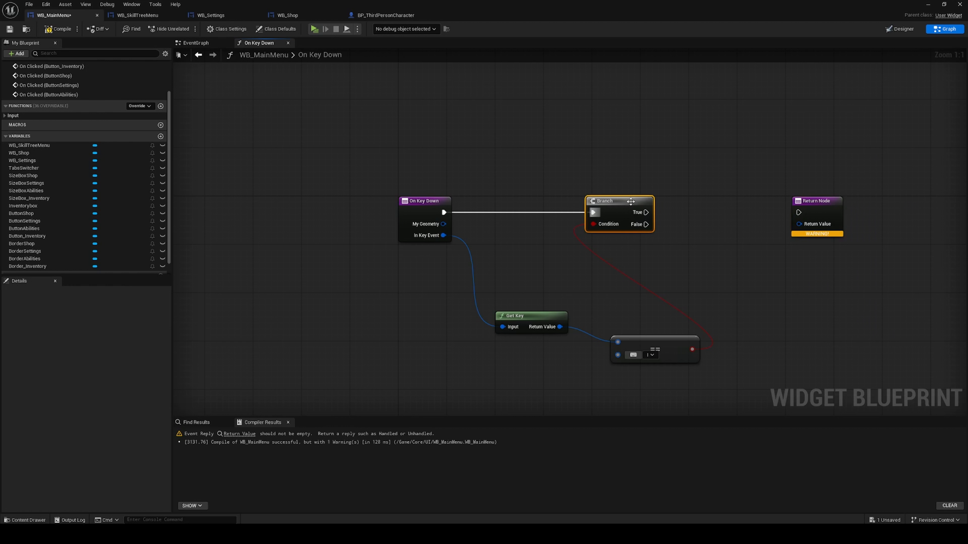
{"action": "right_click_drag", "start_coordinate": [730, 284], "coordinate": [642, 274]}
{"action": "left_click_drag", "start_coordinate": [734, 198], "coordinate": [830, 193]}
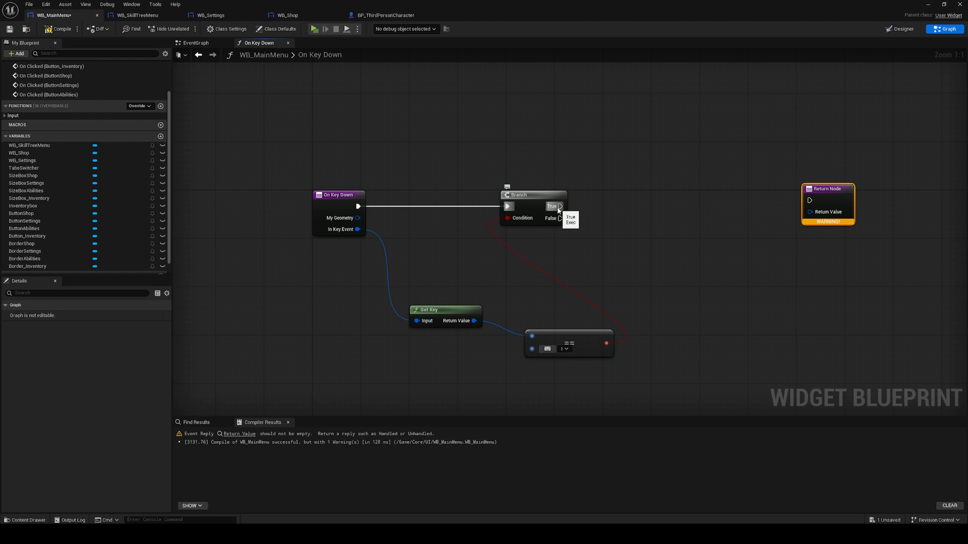
{"action": "left_click_drag", "start_coordinate": [560, 206], "coordinate": [658, 195]}
{"action": "type", "text": "remo"}
{"action": "left_click", "coordinate": [668, 244]}
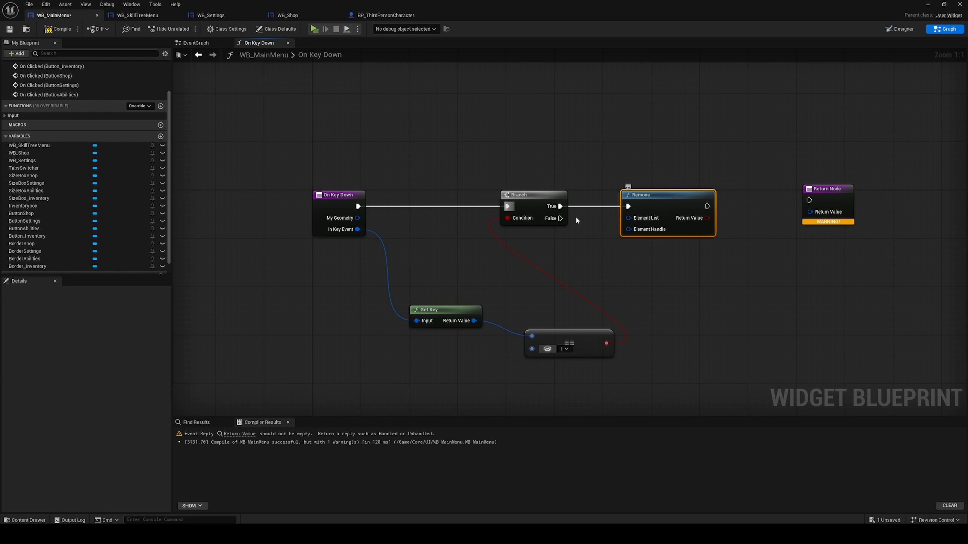
{"action": "key", "text": "Delete"}
Add a Remove from Parent node targeting self on the Branch's True output, moving the Return Node farther along
{"action": "left_click_drag", "start_coordinate": [560, 206], "coordinate": [615, 209]}
{"action": "type", "text": "remo"}
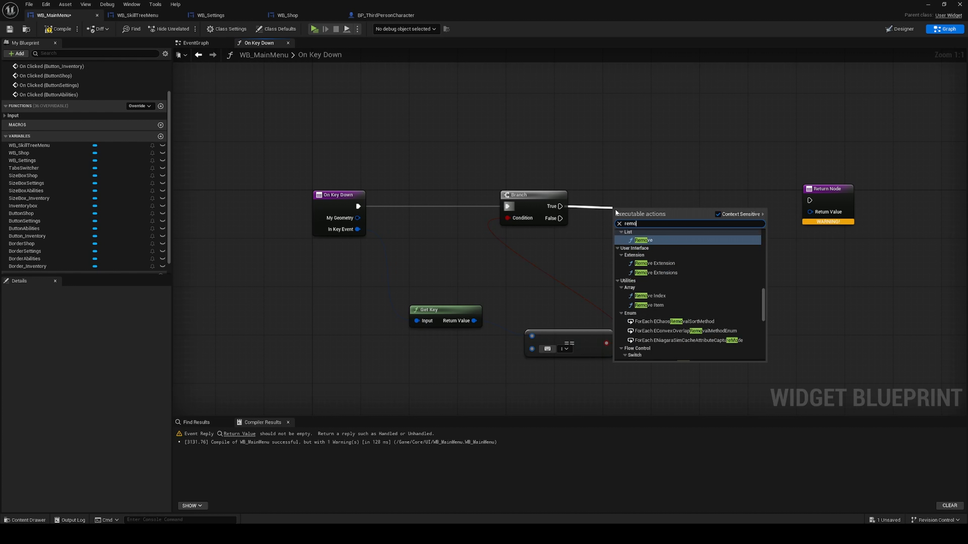
{"action": "type", "text": "ve fr"}
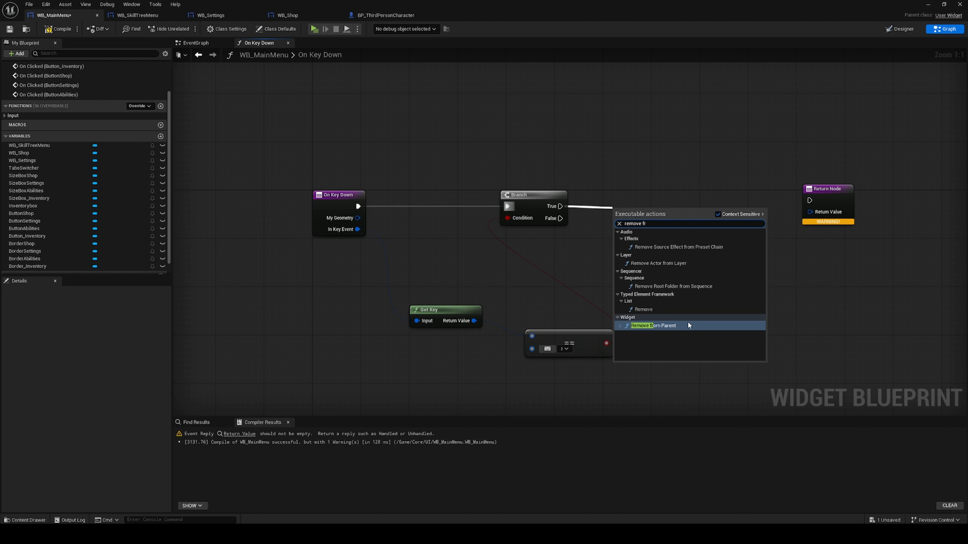
{"action": "left_click", "coordinate": [671, 325]}
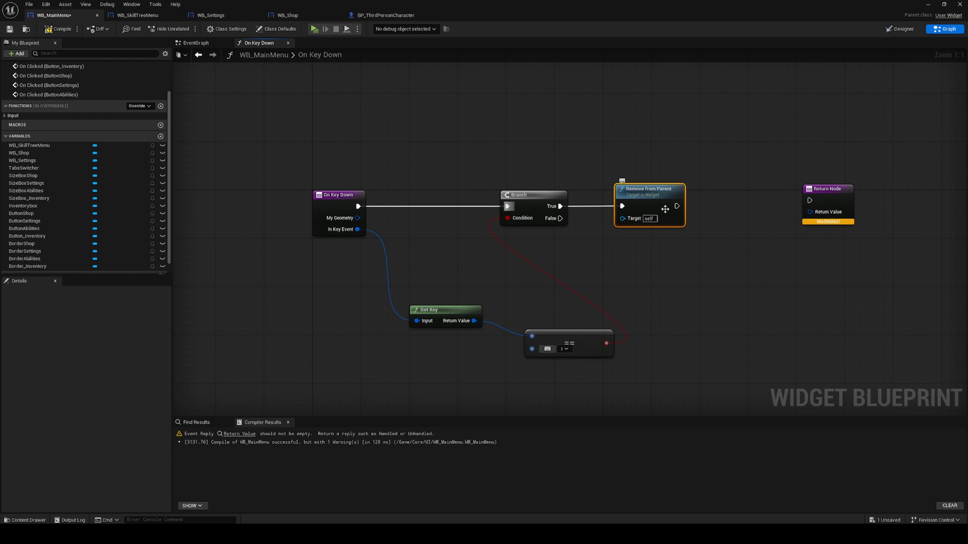
{"action": "left_click_drag", "start_coordinate": [834, 195], "coordinate": [913, 196]}
Add a Get Player Controller node above the Remove from Parent node
{"action": "right_click_drag", "start_coordinate": [750, 218], "coordinate": [564, 205]}
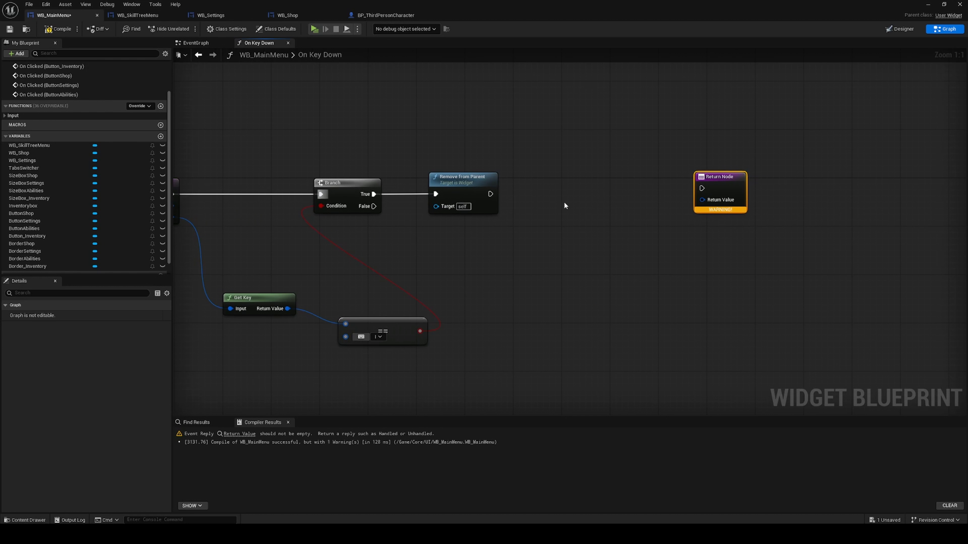
{"action": "right_click", "coordinate": [478, 127]}
{"action": "type", "text": "get player"}
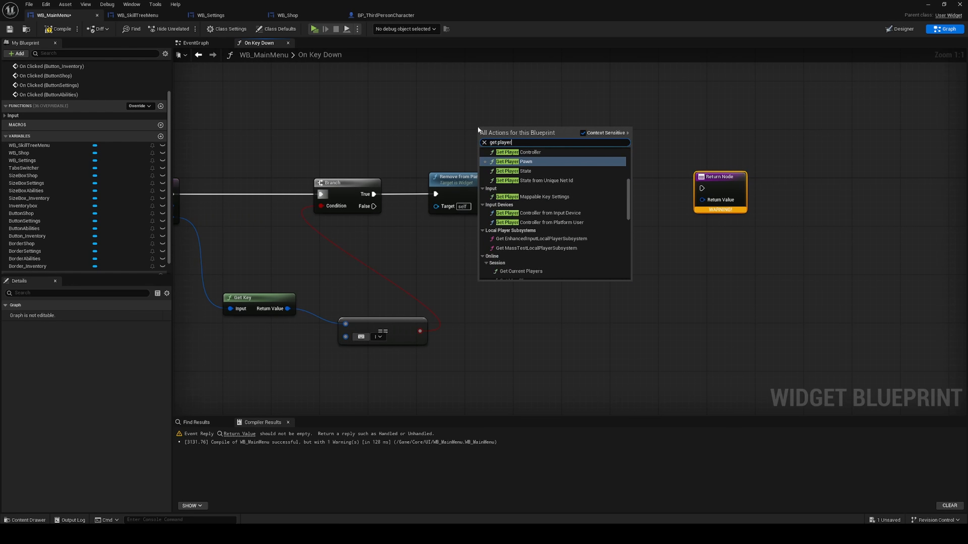
{"action": "scroll", "coordinate": [540, 190], "scroll_direction": "down", "scroll_amount": 3}
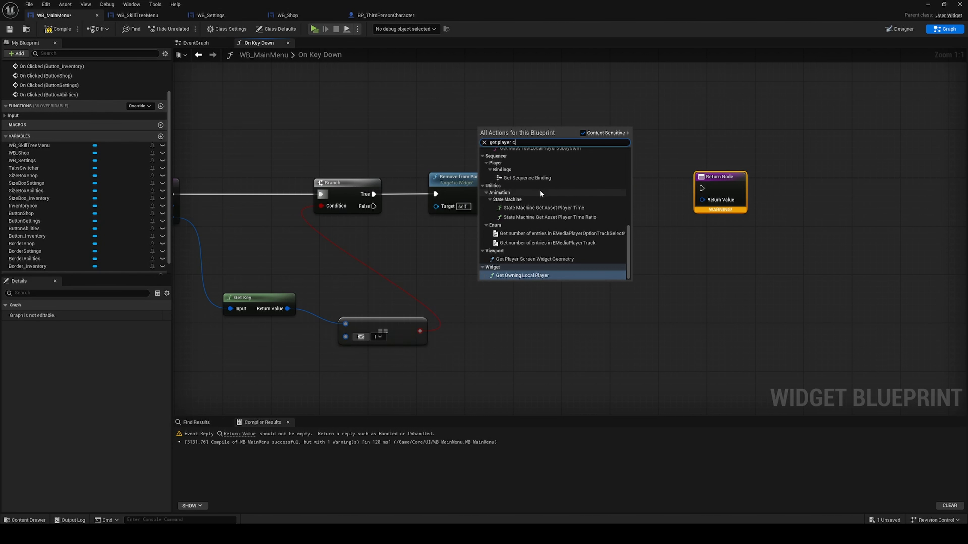
{"action": "scroll", "coordinate": [535, 156], "scroll_direction": "up", "scroll_amount": 3}
{"action": "left_click", "coordinate": [531, 152]}
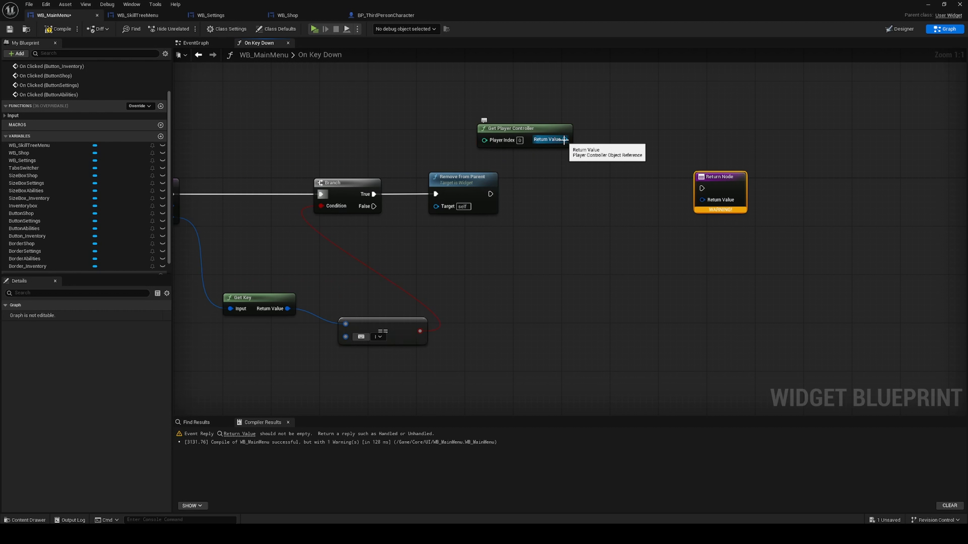
Add an unchecked Set Show Mouse Cursor node targeting the player controller and run it after Remove from Parent
{"action": "left_click_drag", "start_coordinate": [564, 139], "coordinate": [562, 198]}
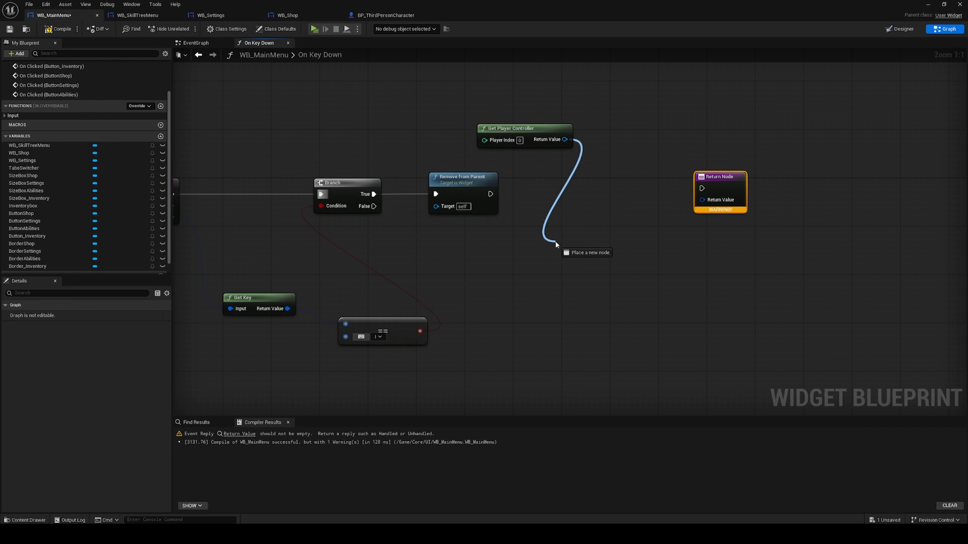
{"action": "left_click_drag", "start_coordinate": [556, 242], "coordinate": [553, 233]}
{"action": "type", "text": "show"}
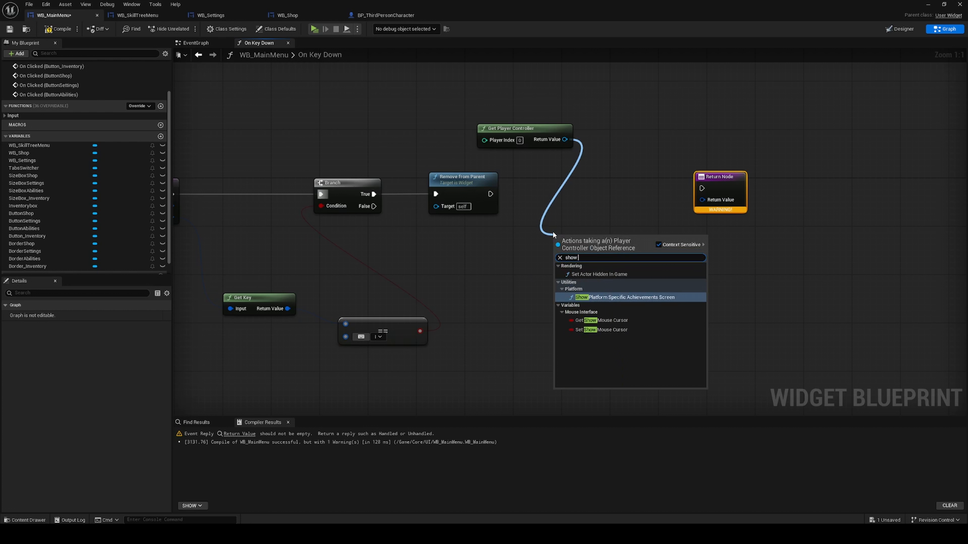
{"action": "left_click", "coordinate": [606, 329]}
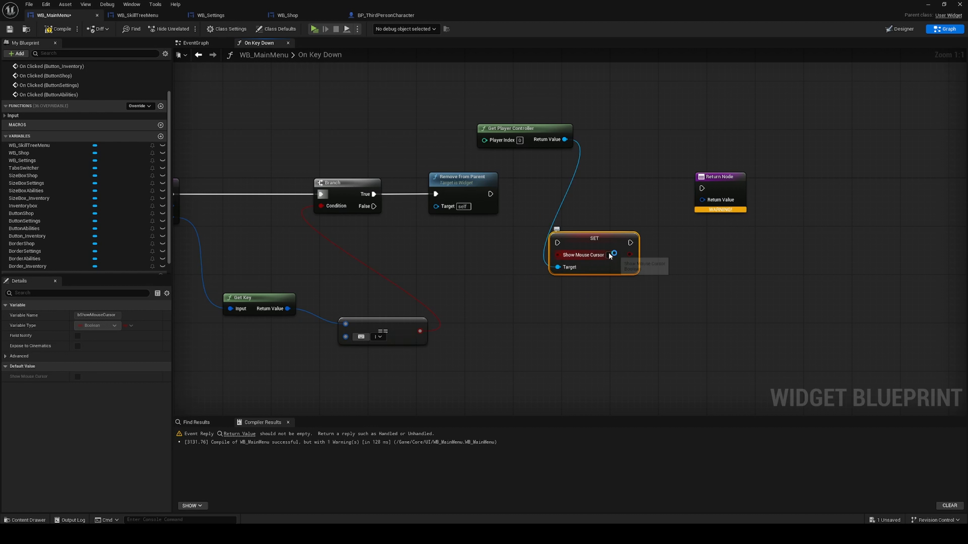
{"action": "left_click_drag", "start_coordinate": [601, 230], "coordinate": [603, 188]}
{"action": "left_click_drag", "start_coordinate": [491, 194], "coordinate": [569, 200]}
{"action": "right_click_drag", "start_coordinate": [731, 262], "coordinate": [670, 274]}
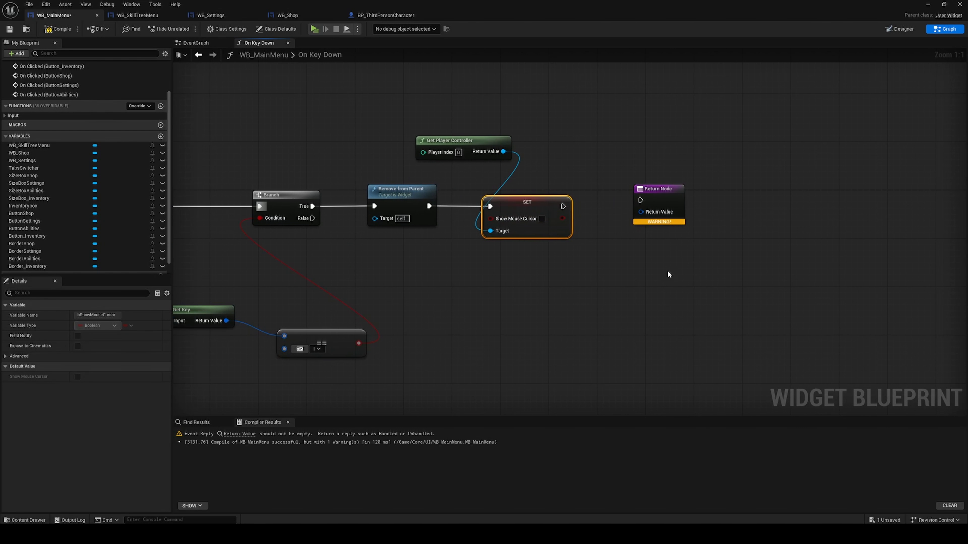
Add a Set Input Mode Game Only node fed by the player controller and connect it between Set Show Mouse Cursor and the Return Node
{"action": "left_click_drag", "start_coordinate": [672, 198], "coordinate": [817, 216]}
{"action": "left_click_drag", "start_coordinate": [503, 151], "coordinate": [647, 220]}
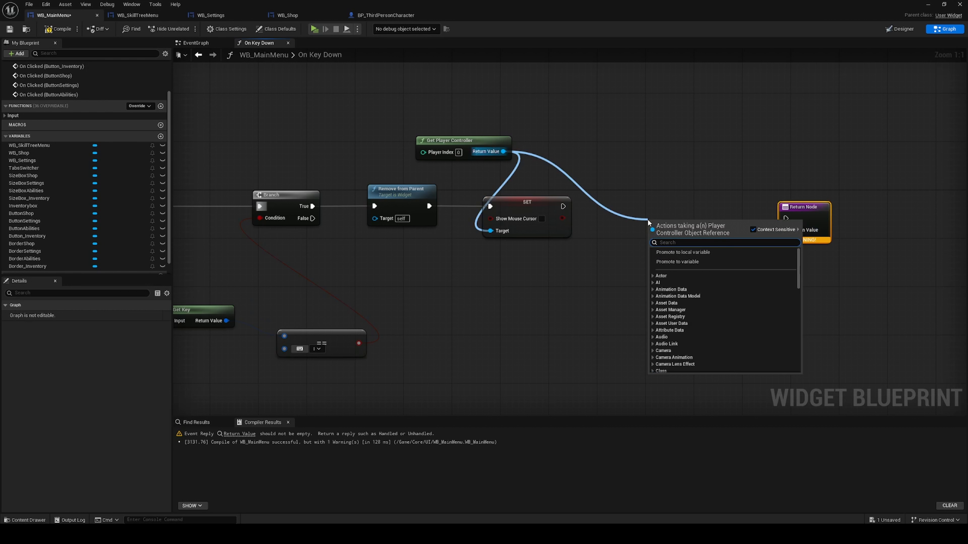
{"action": "type", "text": "set inp"}
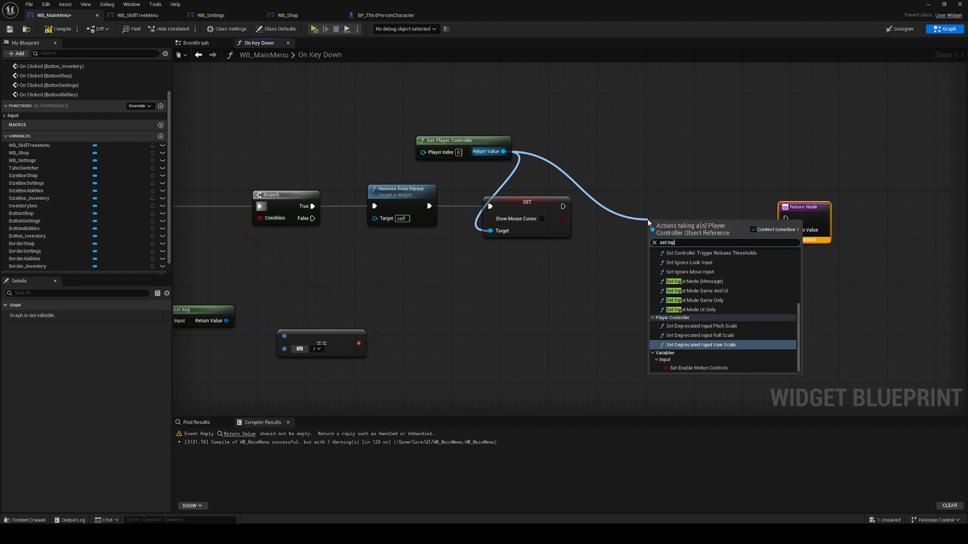
{"action": "type", "text": "ut mode"}
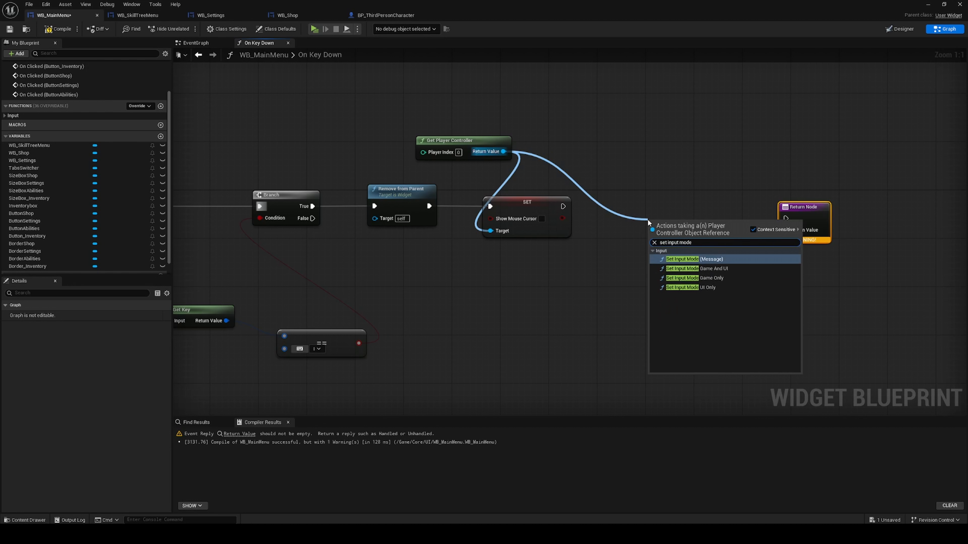
{"action": "left_click", "coordinate": [707, 283]}
{"action": "left_click_drag", "start_coordinate": [685, 232], "coordinate": [679, 214]}
{"action": "left_click_drag", "start_coordinate": [563, 206], "coordinate": [647, 213]}
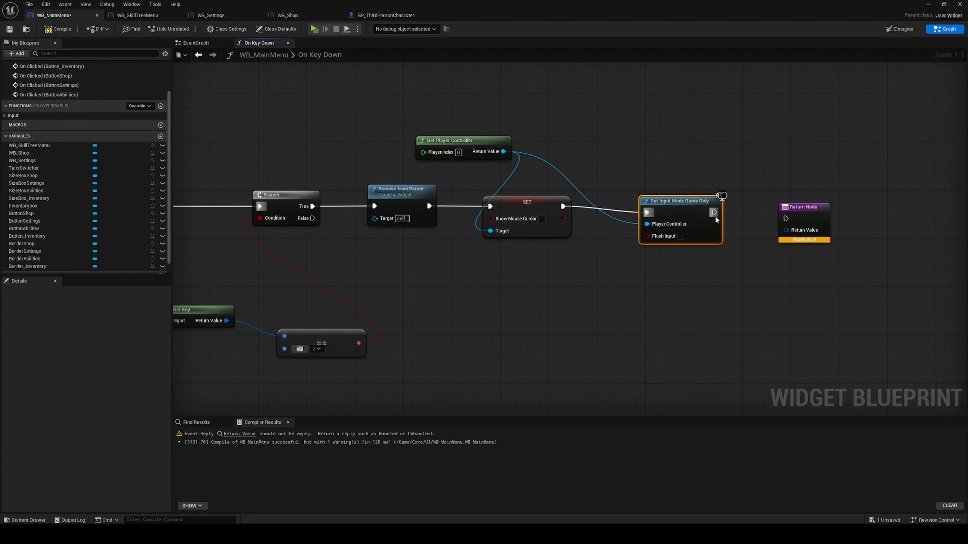
{"action": "left_click_drag", "start_coordinate": [714, 212], "coordinate": [785, 219]}
{"action": "left_click_drag", "start_coordinate": [671, 206], "coordinate": [670, 200]}
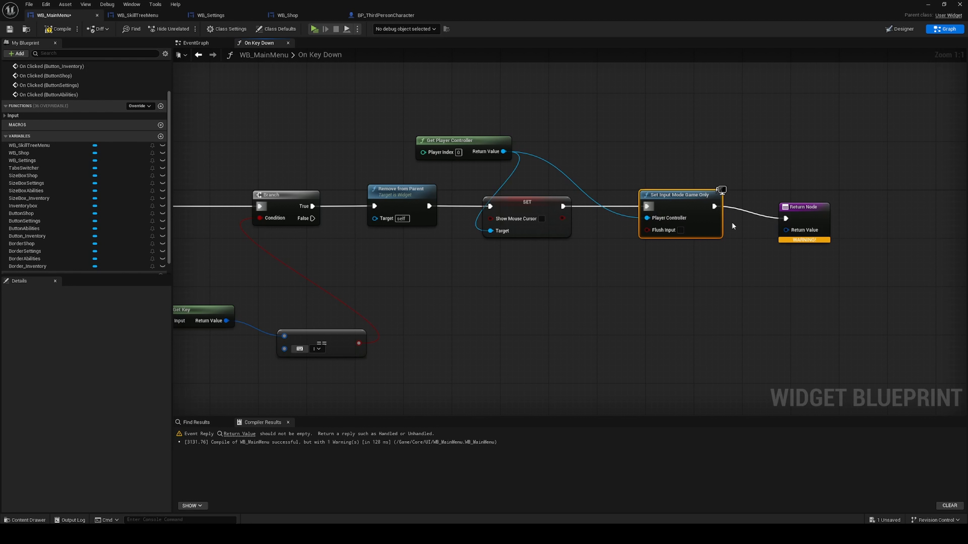
Supply the Return Node's Return Value with a Handled event reply
{"action": "left_click_drag", "start_coordinate": [799, 232], "coordinate": [753, 321]}
{"action": "type", "text": "han"}
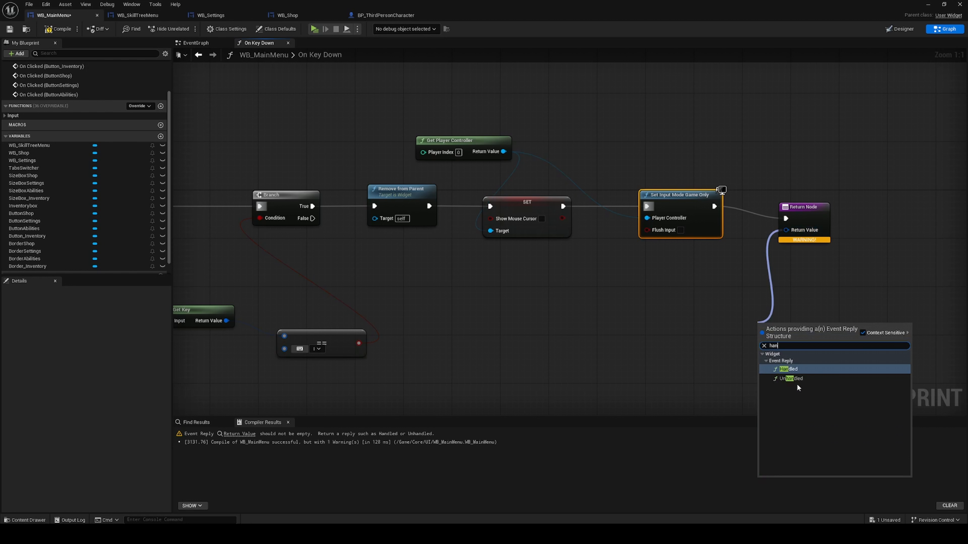
{"action": "key", "text": "Return"}
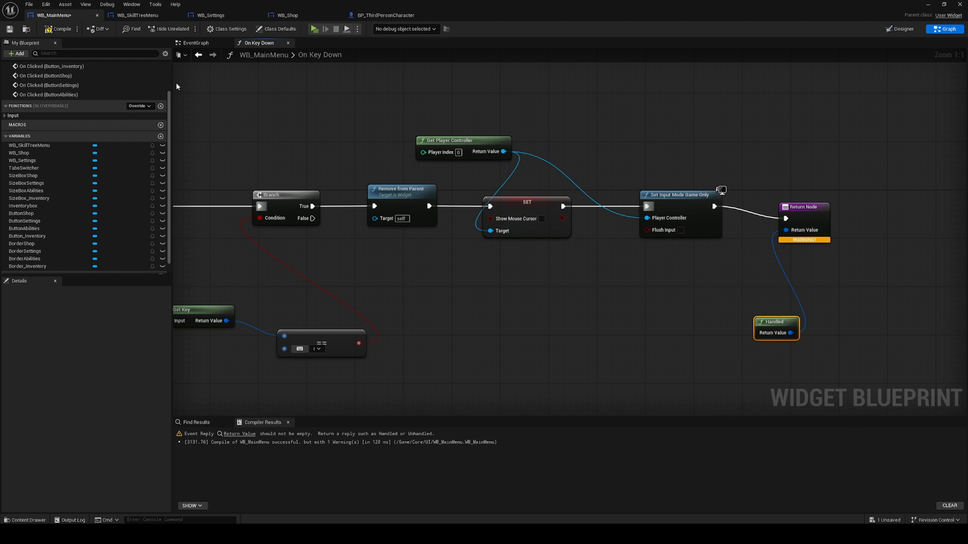
Compile WB_MainMenu and play the game to test opening the main menu with the I key
{"action": "left_click", "coordinate": [65, 30]}
{"action": "left_click", "coordinate": [315, 28]}
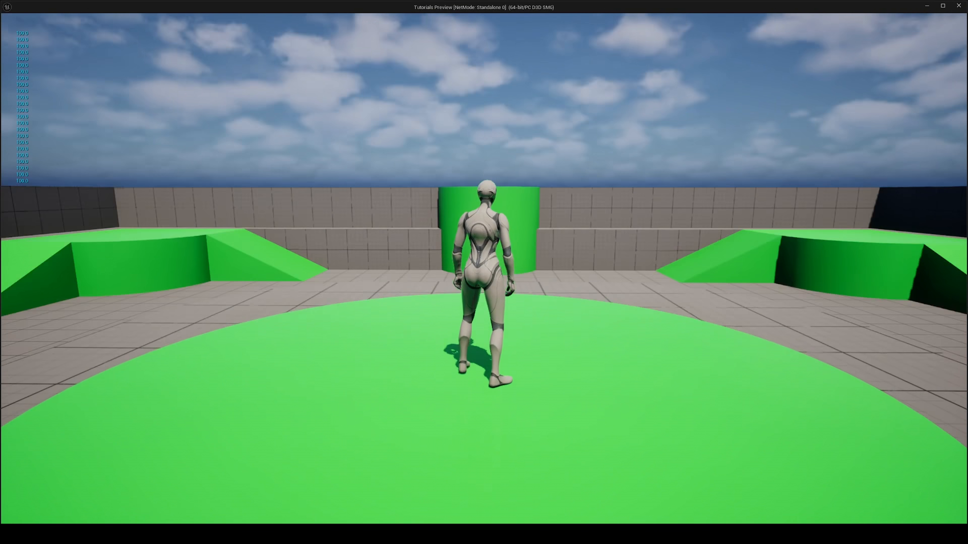
{"action": "key", "text": "i"}
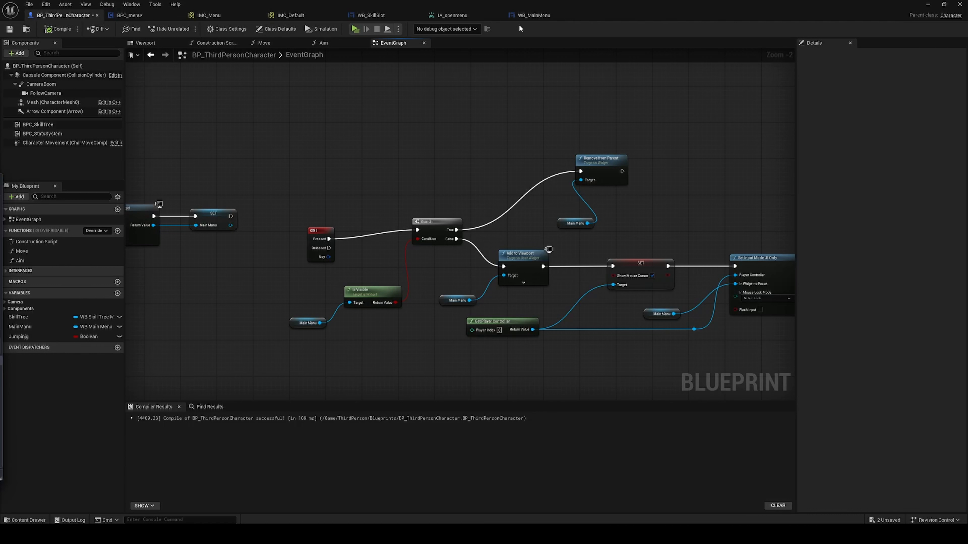
Play the game from WB_MainMenu, open the main menu and switch between the Inventory, Skill Tree, Shop and Settings tabs
{"action": "left_click", "coordinate": [539, 15]}
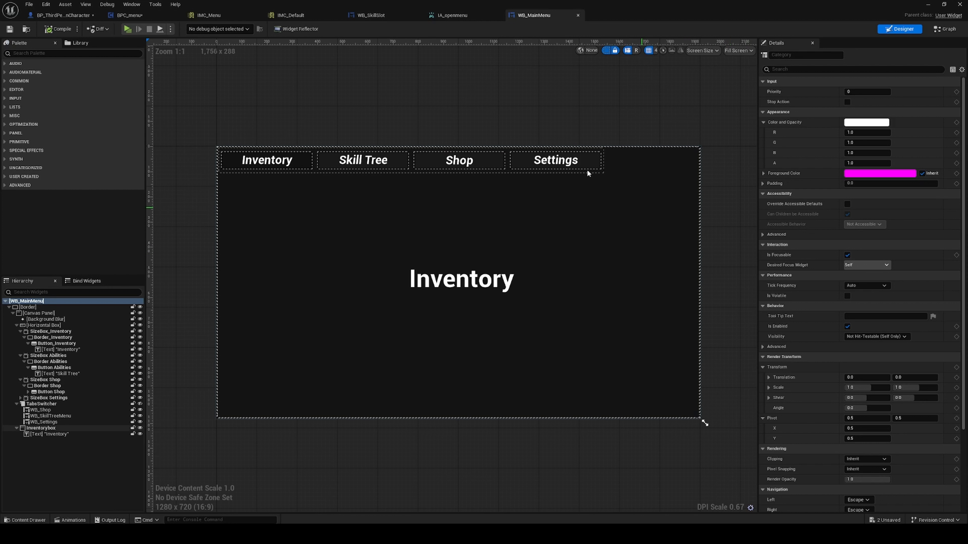
{"action": "left_click", "coordinate": [127, 29]}
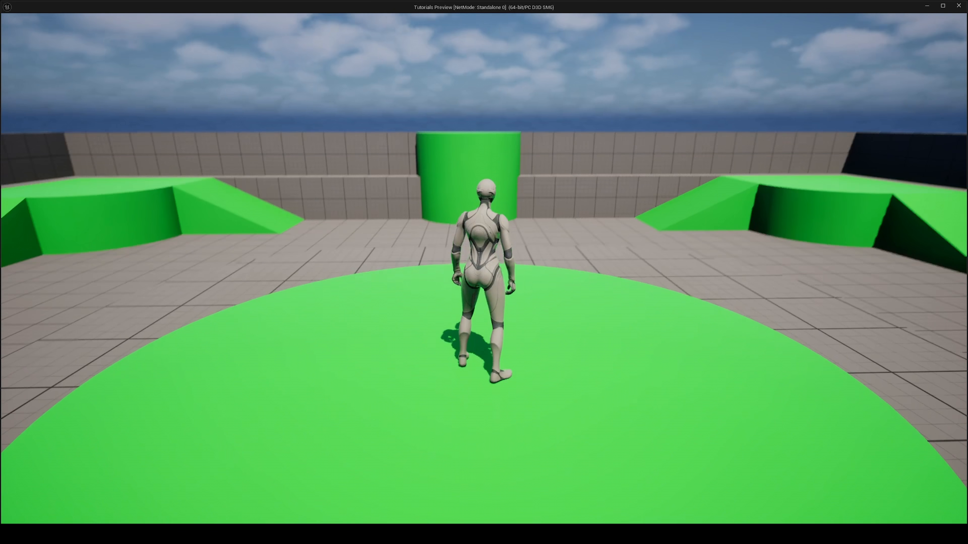
{"action": "key", "text": "Tab"}
{"action": "key", "text": "Tab"}
{"action": "key", "text": "Tab"}
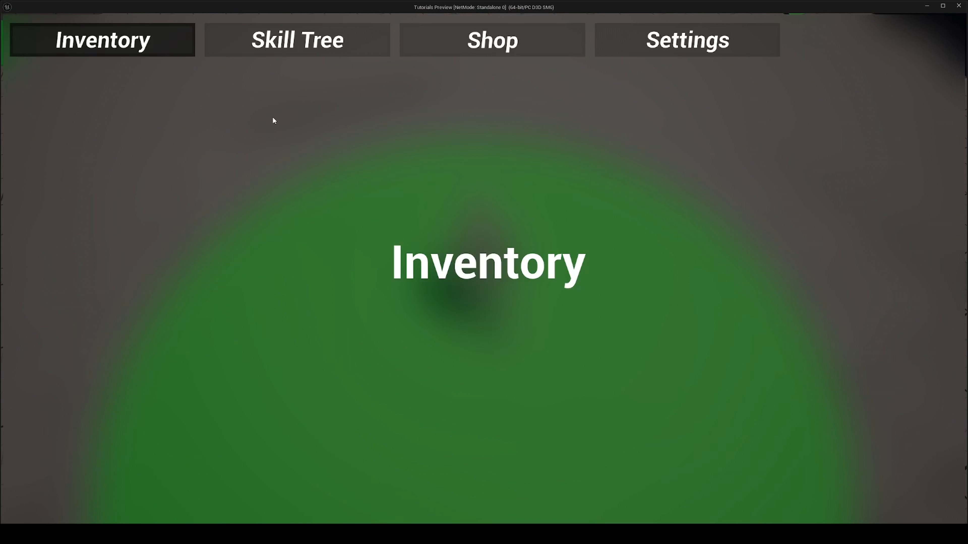
{"action": "left_click", "coordinate": [304, 44]}
{"action": "left_click", "coordinate": [495, 44]}
{"action": "left_click", "coordinate": [298, 40]}
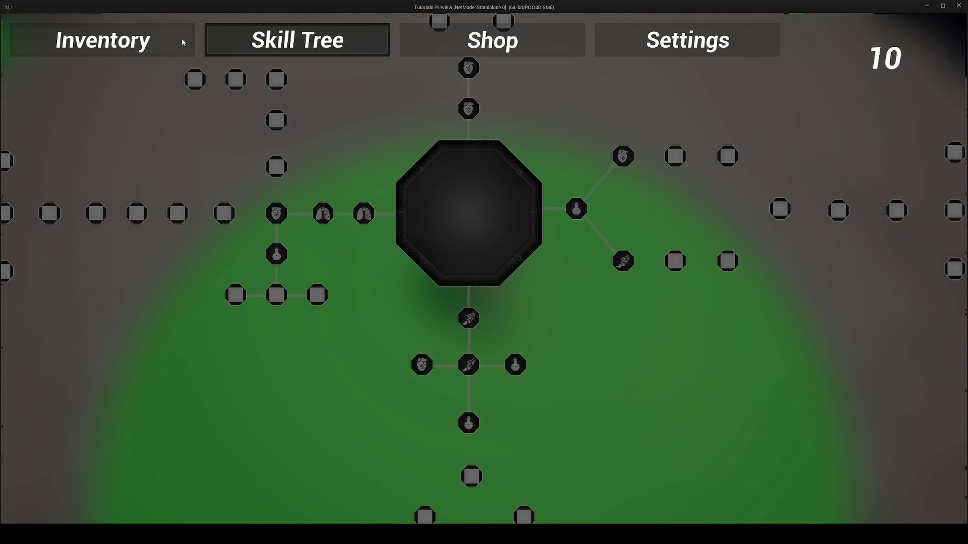
{"action": "left_click", "coordinate": [187, 40]}
{"action": "left_click", "coordinate": [272, 32]}
{"action": "left_click", "coordinate": [564, 46]}
{"action": "left_click", "coordinate": [617, 42]}
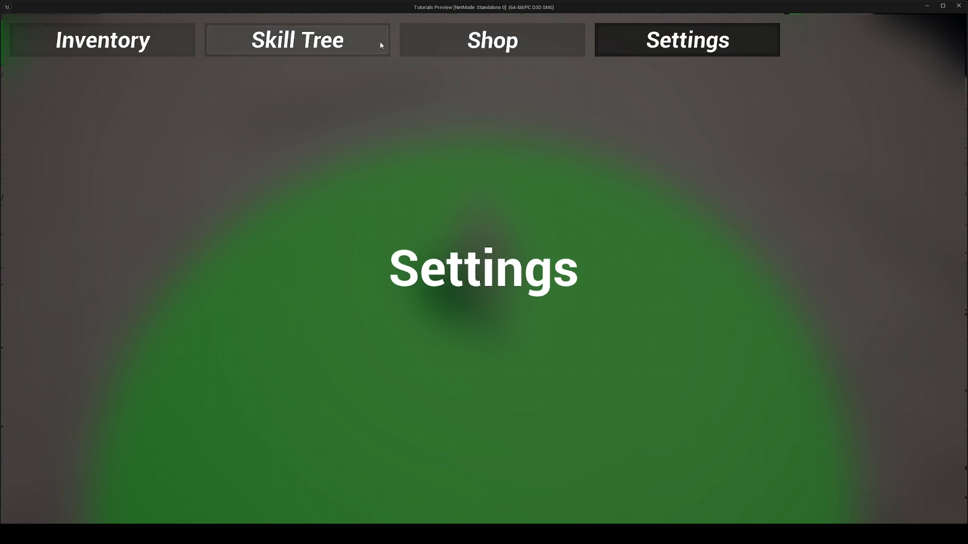
Test closing and reopening the menu from the Shop and Skill Tree tabs, then stop the game and close the Message Log
{"action": "left_click", "coordinate": [425, 47]}
{"action": "key", "text": "Tab"}
{"action": "key", "text": "Tab"}
{"action": "left_click", "coordinate": [346, 48]}
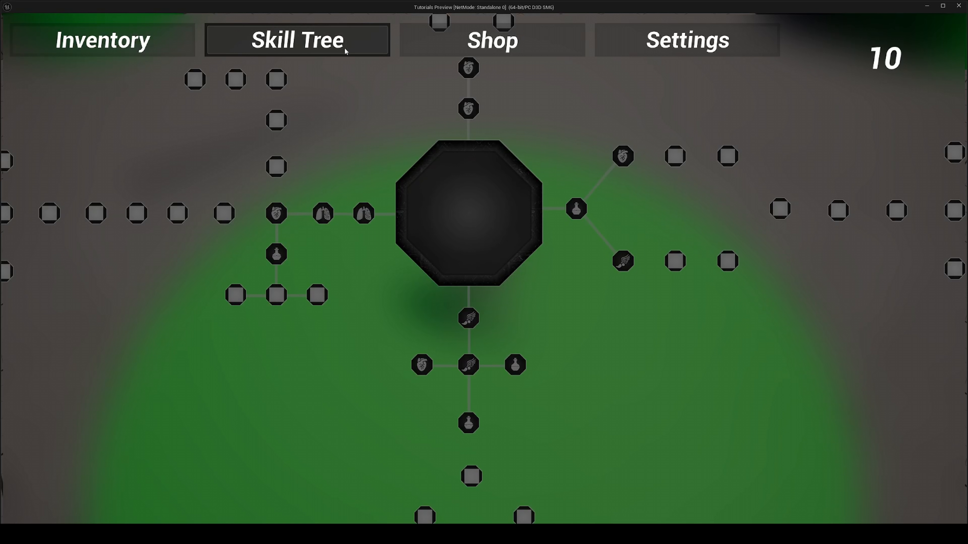
{"action": "key", "text": "Tab"}
{"action": "key", "text": "Tab"}
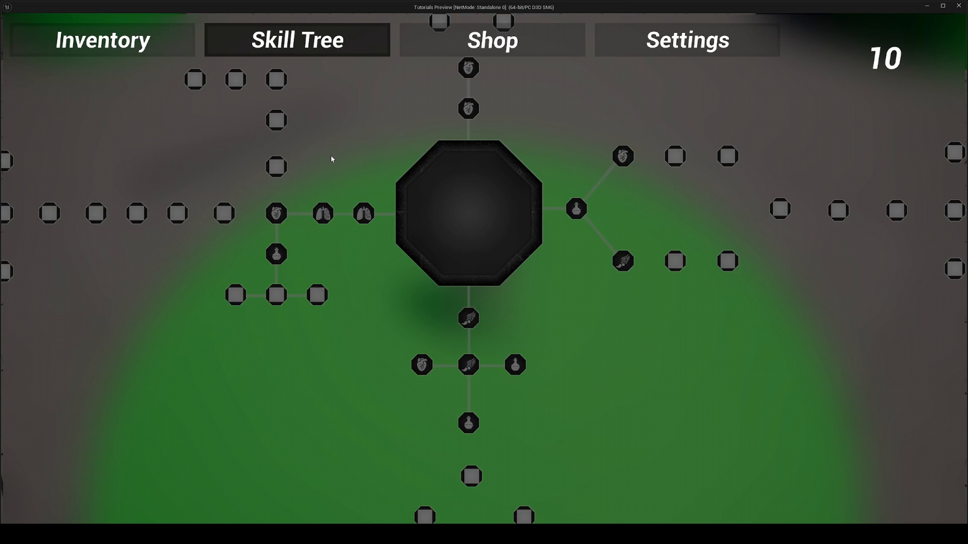
{"action": "key", "text": "Tab"}
{"action": "key", "text": "Escape"}
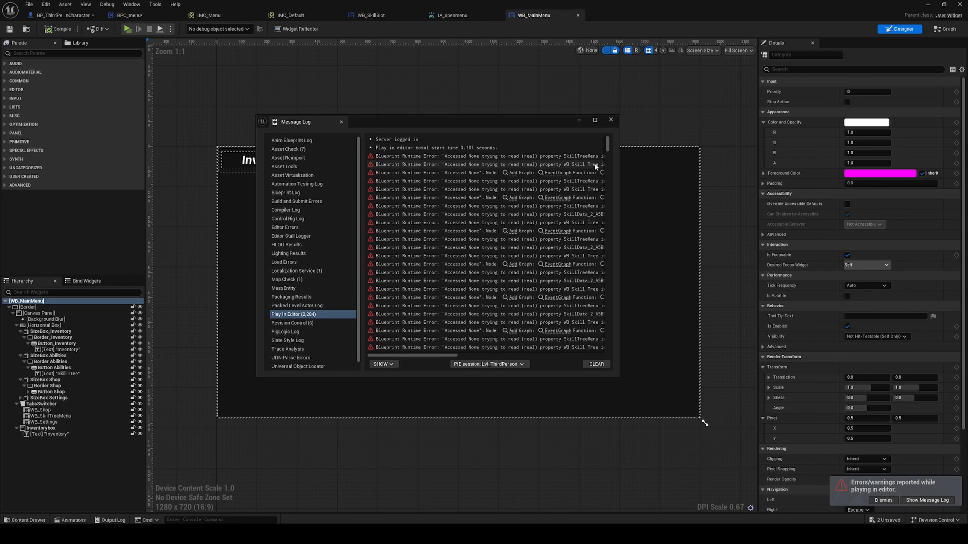
{"action": "left_click", "coordinate": [611, 120]}
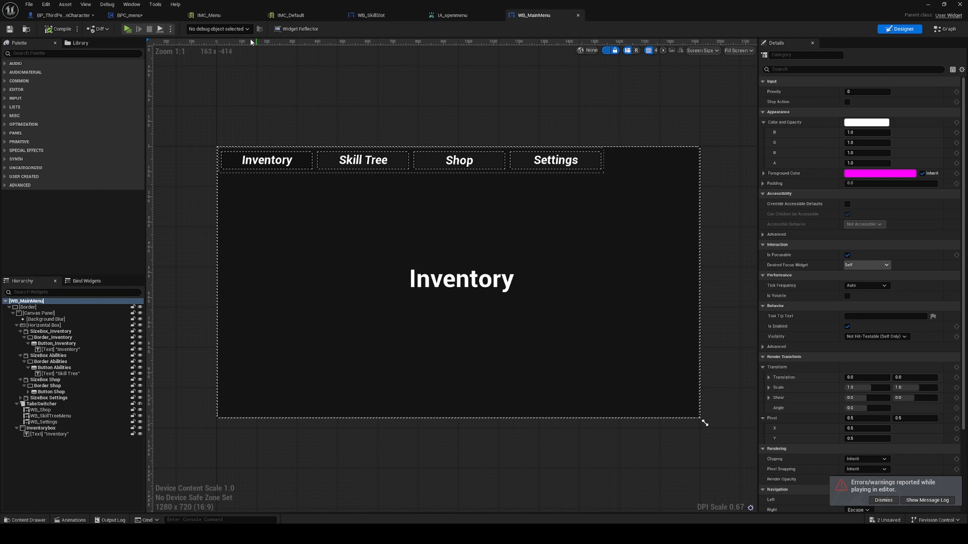
Review BPC_menu's event graph and browse the project content to the Core/Blueprint/Components folder
{"action": "left_click", "coordinate": [130, 15]}
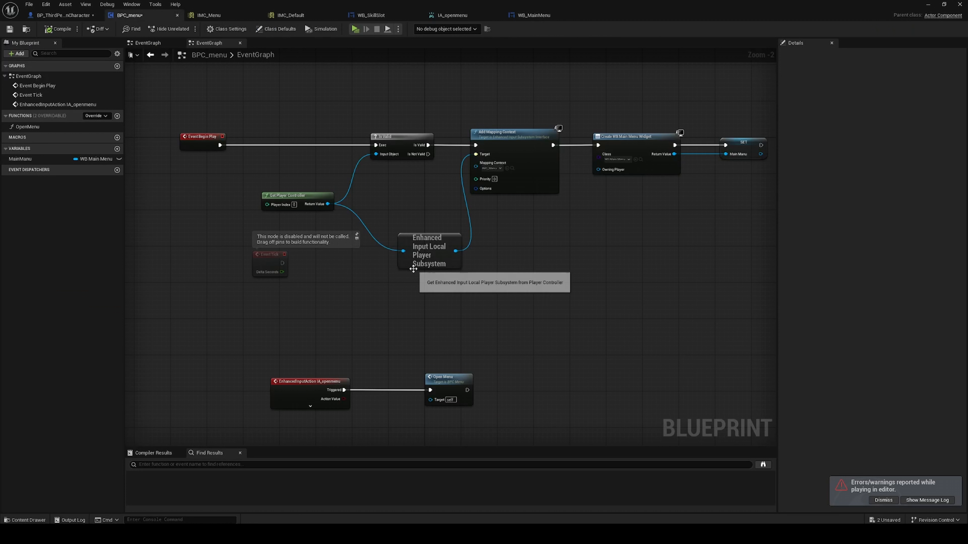
{"action": "scroll", "coordinate": [429, 235], "scroll_direction": "down", "scroll_amount": 1}
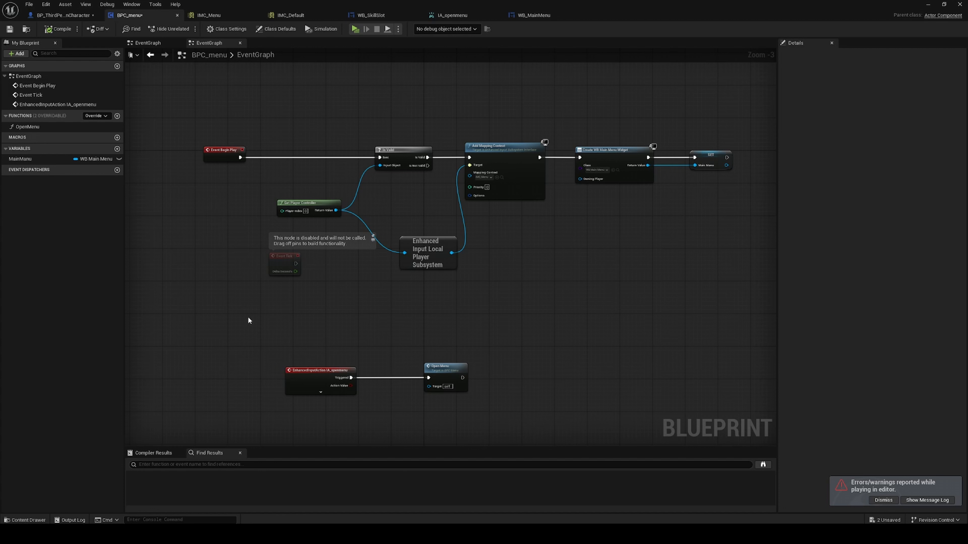
{"action": "key", "text": "ctrl+space"}
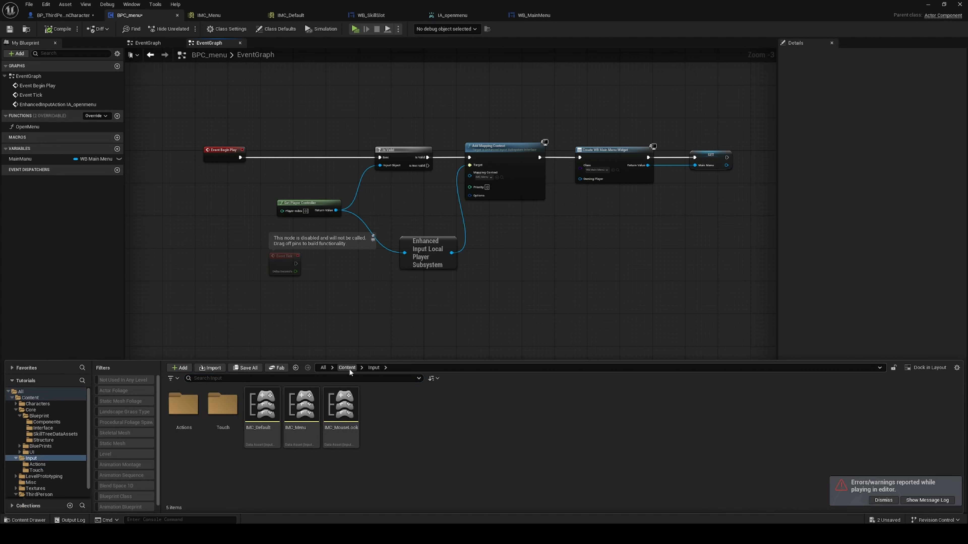
{"action": "left_click", "coordinate": [347, 368]}
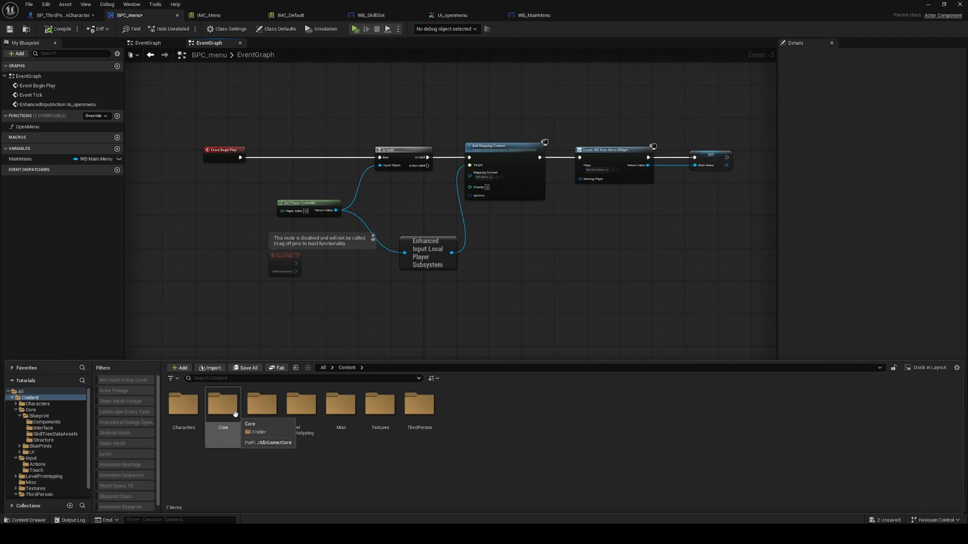
{"action": "double_click", "coordinate": [236, 415]}
{"action": "double_click", "coordinate": [183, 405]}
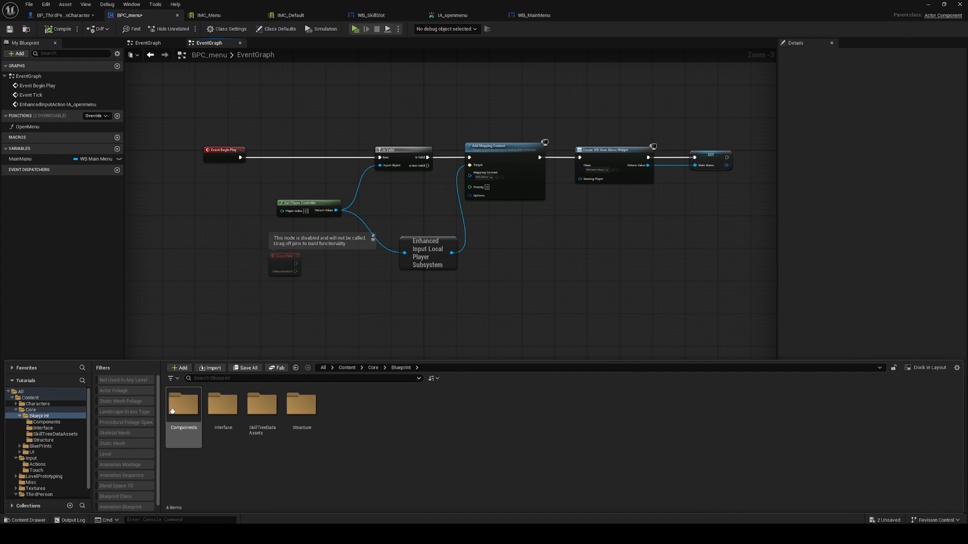
{"action": "double_click", "coordinate": [184, 405]}
{"action": "right_click", "coordinate": [344, 438]}
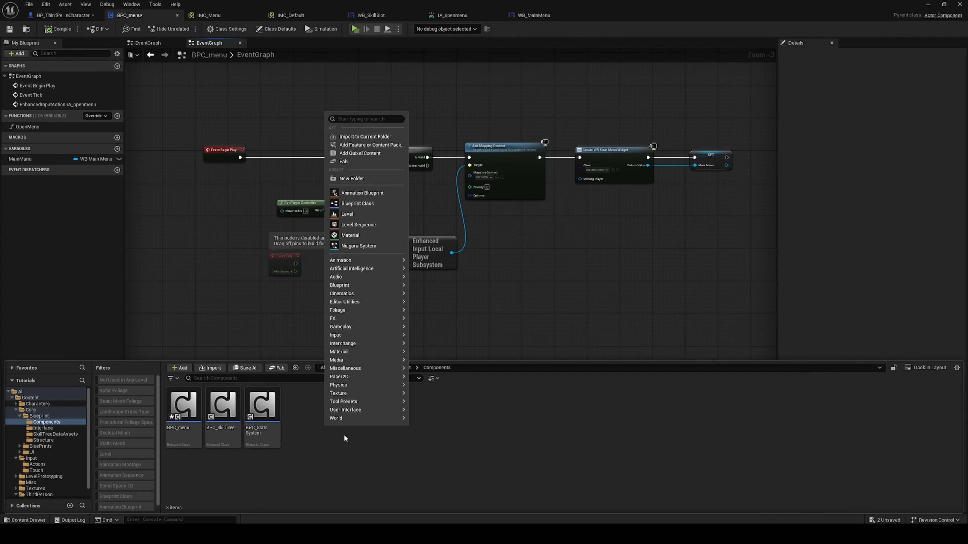
{"action": "left_click", "coordinate": [358, 203]}
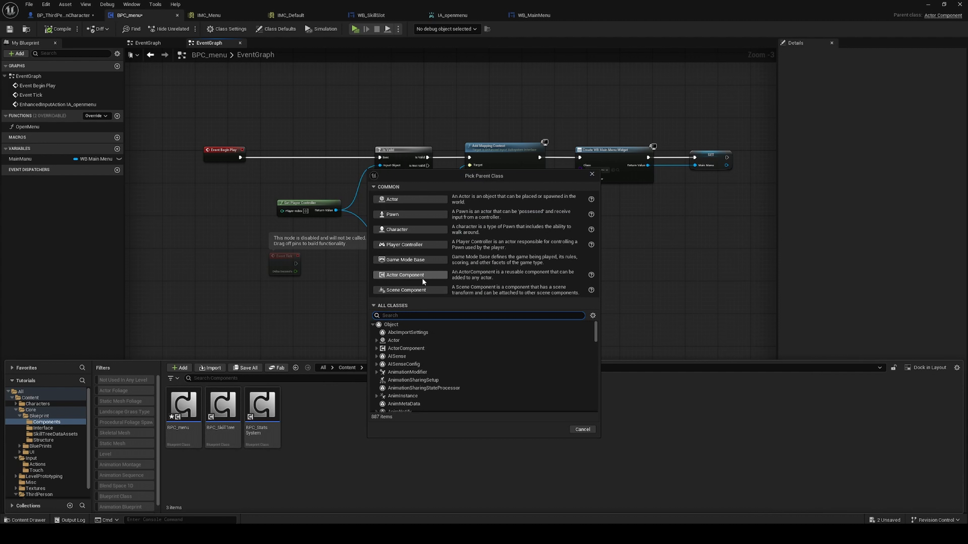
{"action": "left_click", "coordinate": [592, 175]}
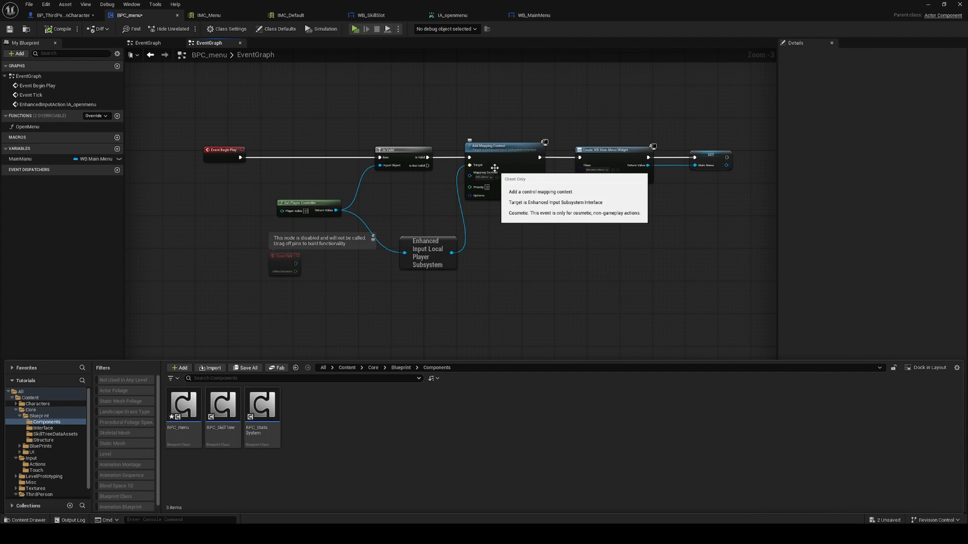
Review the IMC_Menu mapping context and locate its asset in the Input folder
{"action": "left_click", "coordinate": [206, 12]}
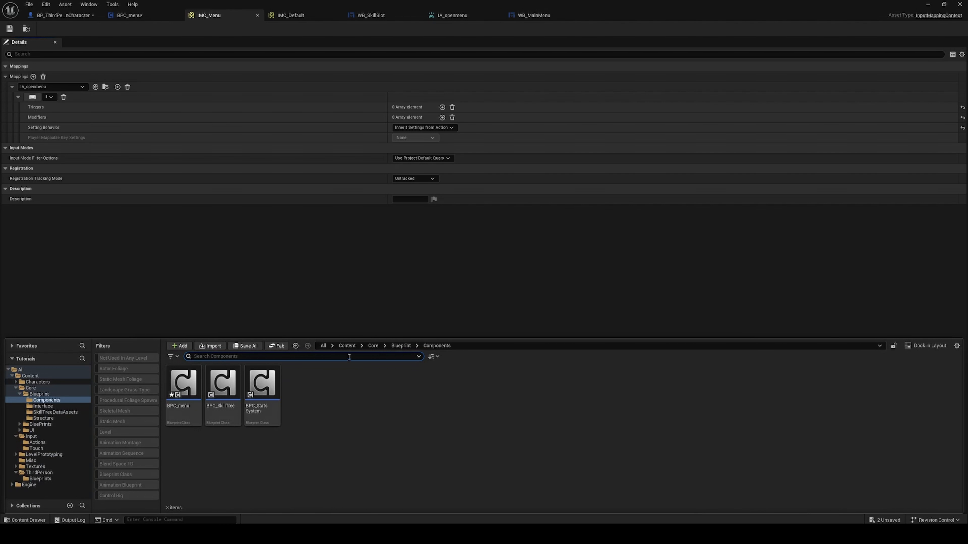
{"action": "left_click", "coordinate": [346, 345]}
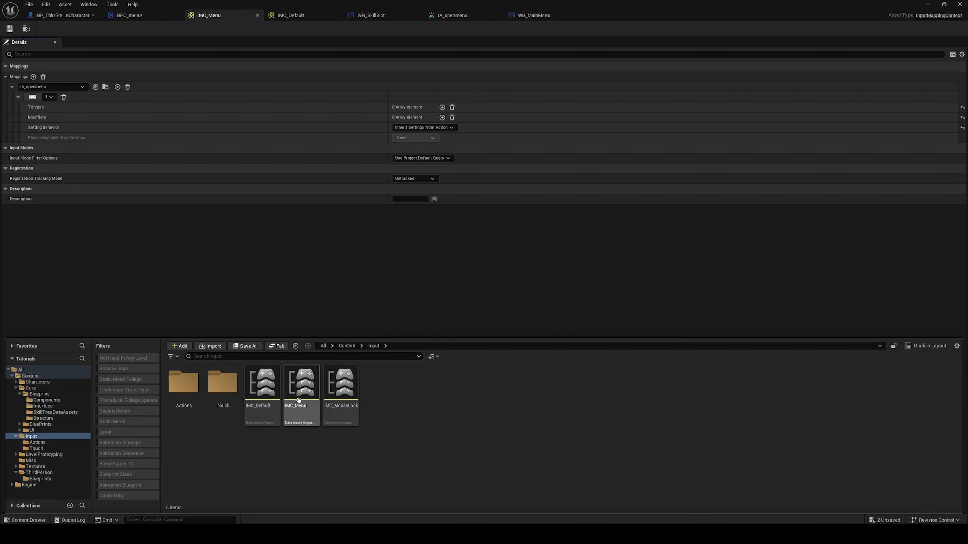
{"action": "left_click", "coordinate": [286, 387]}
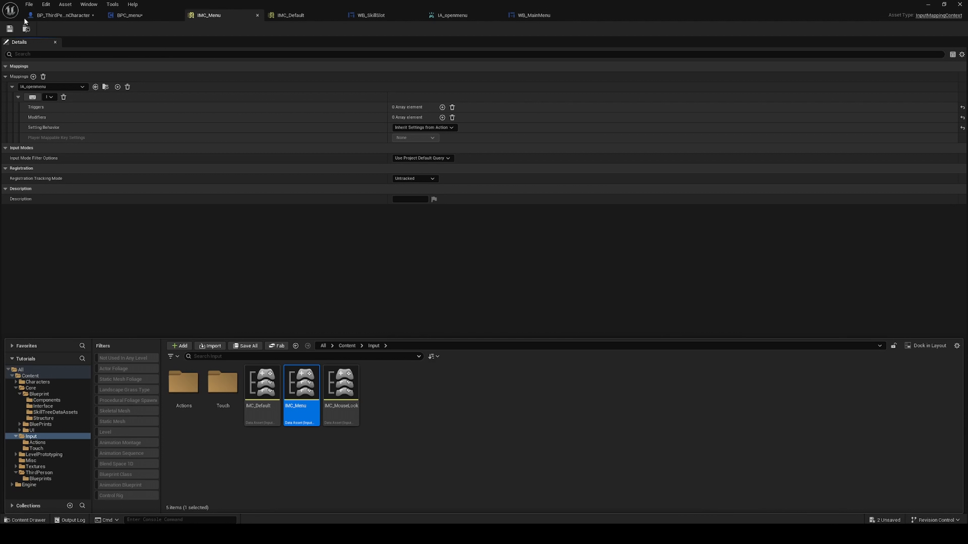
Delete the I key event, the Branch and its connected menu opening and closing nodes from BP_ThirdPersonCharacter's event graph
{"action": "left_click", "coordinate": [53, 16]}
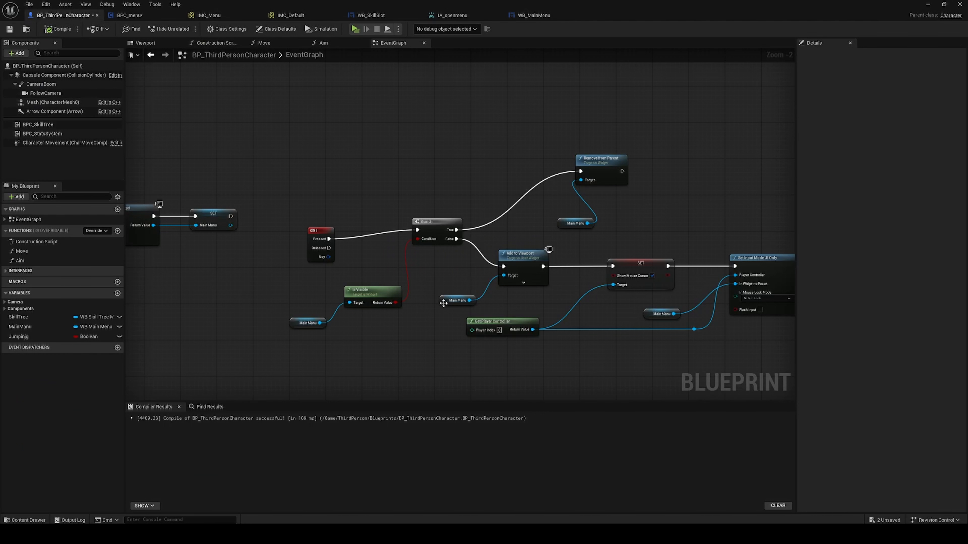
{"action": "left_click", "coordinate": [319, 231]}
{"action": "key", "text": "Delete"}
{"action": "left_click_drag", "start_coordinate": [264, 129], "coordinate": [765, 367]}
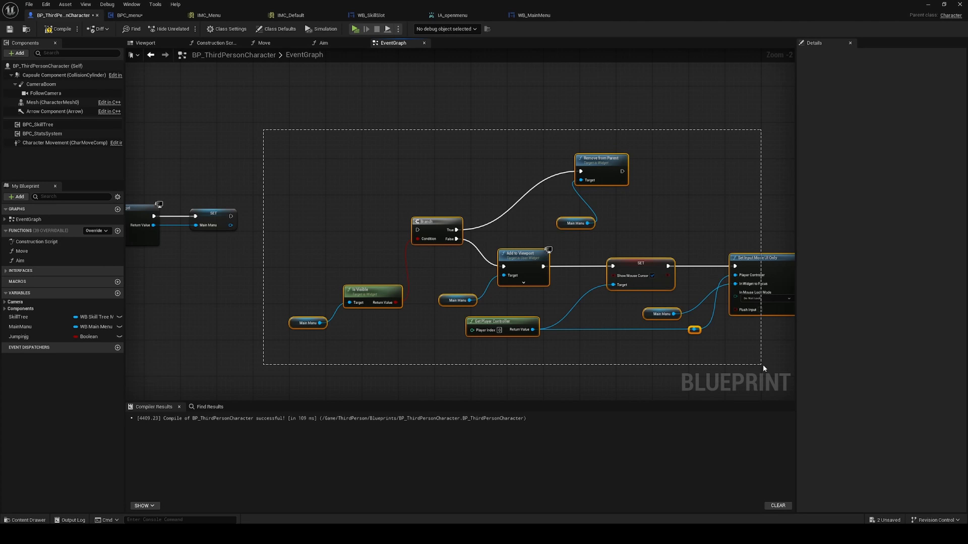
{"action": "key", "text": "Delete"}
Delete the menu widget creation and Main Menu Set nodes that follow Event BeginPlay
{"action": "right_click_drag", "start_coordinate": [366, 192], "coordinate": [612, 199]}
{"action": "scroll", "coordinate": [612, 198], "scroll_direction": "down", "scroll_amount": 1}
{"action": "left_click_drag", "start_coordinate": [587, 160], "coordinate": [403, 320]}
{"action": "key", "text": "Delete"}
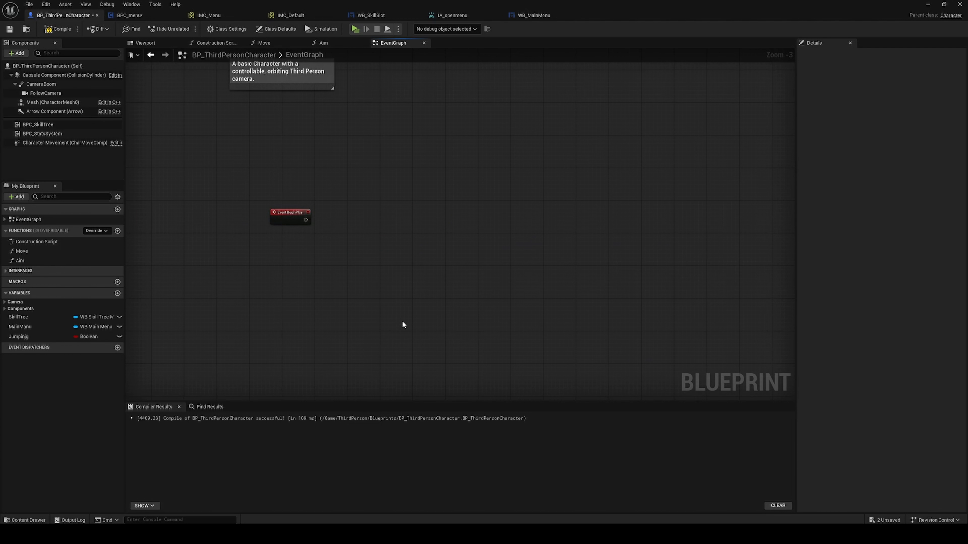
Add the BPC_menu component to BP_ThirdPersonCharacter and save the blueprint
{"action": "left_click", "coordinate": [16, 53]}
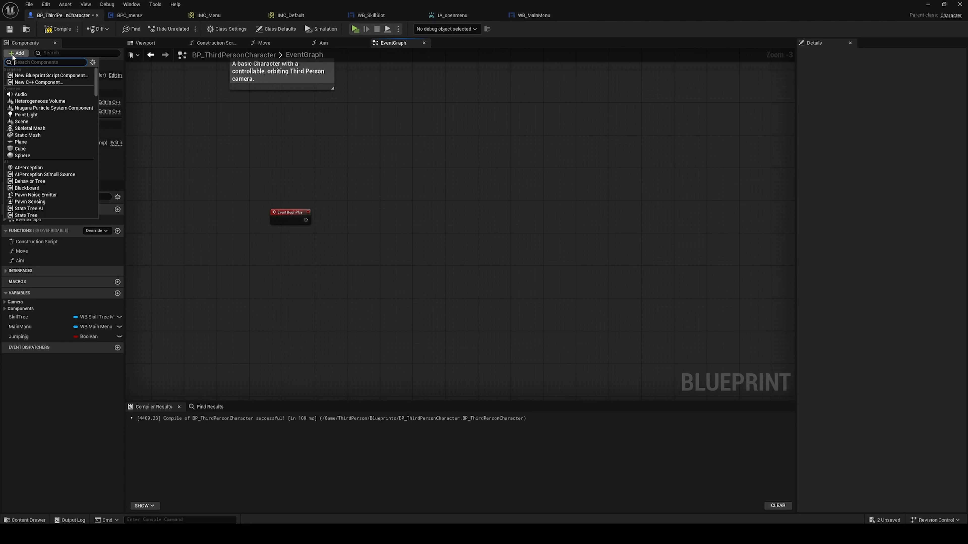
{"action": "type", "text": "m"}
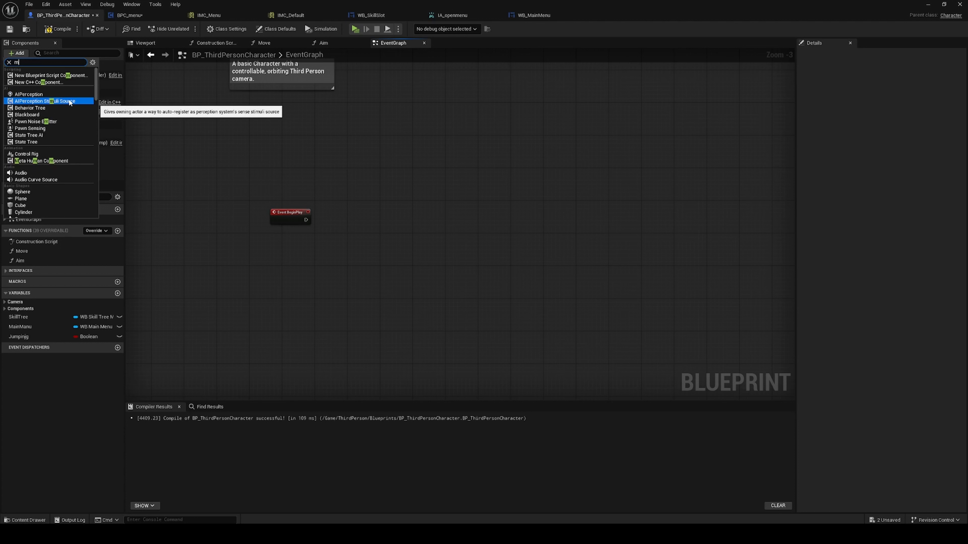
{"action": "type", "text": "enu"}
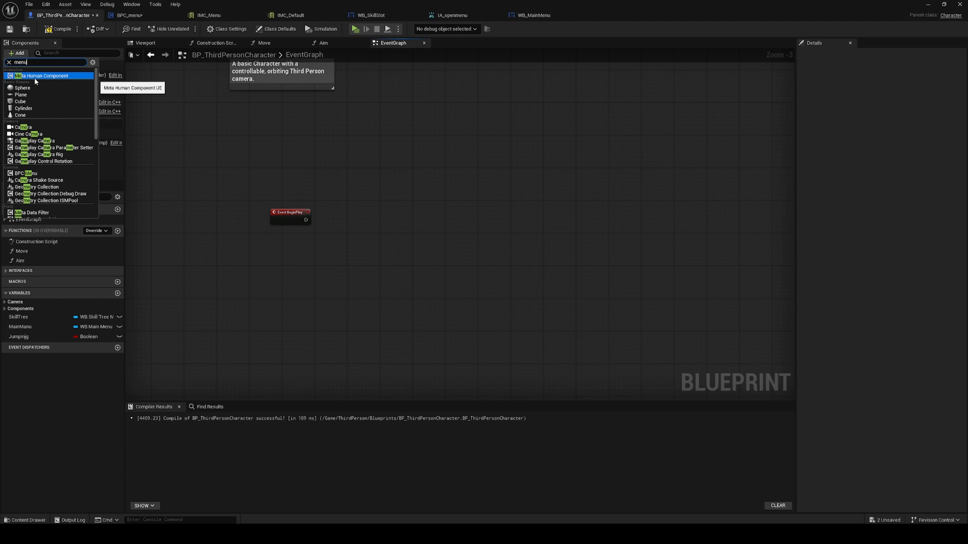
{"action": "left_click", "coordinate": [34, 77]}
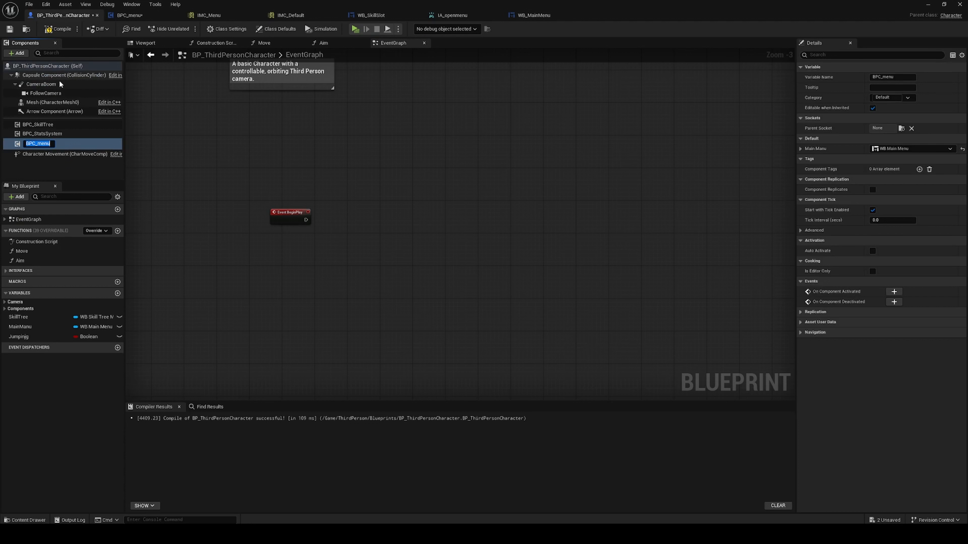
{"action": "left_click", "coordinate": [9, 29]}
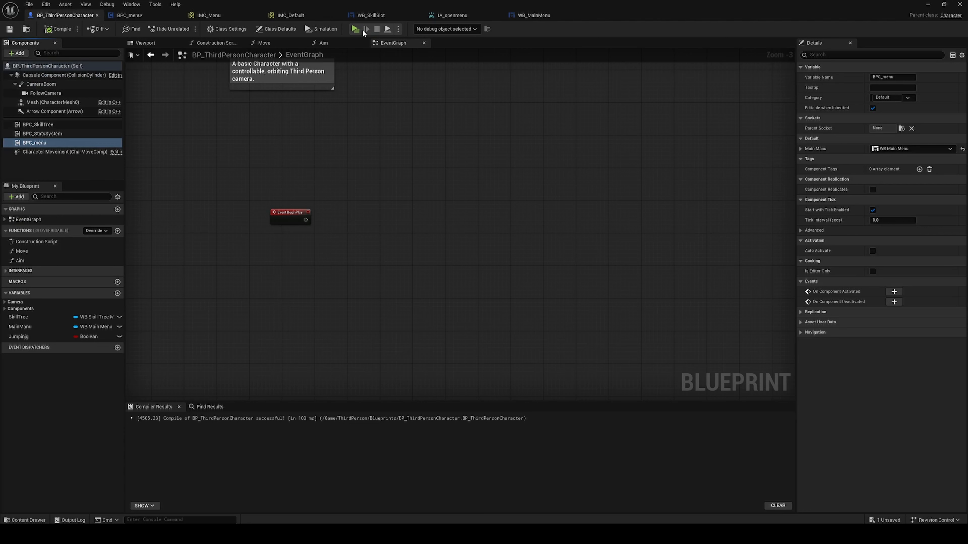
Play the game, open the main menu, zoom out the skill tree and cycle through all four tabs back to Inventory
{"action": "left_click", "coordinate": [354, 29]}
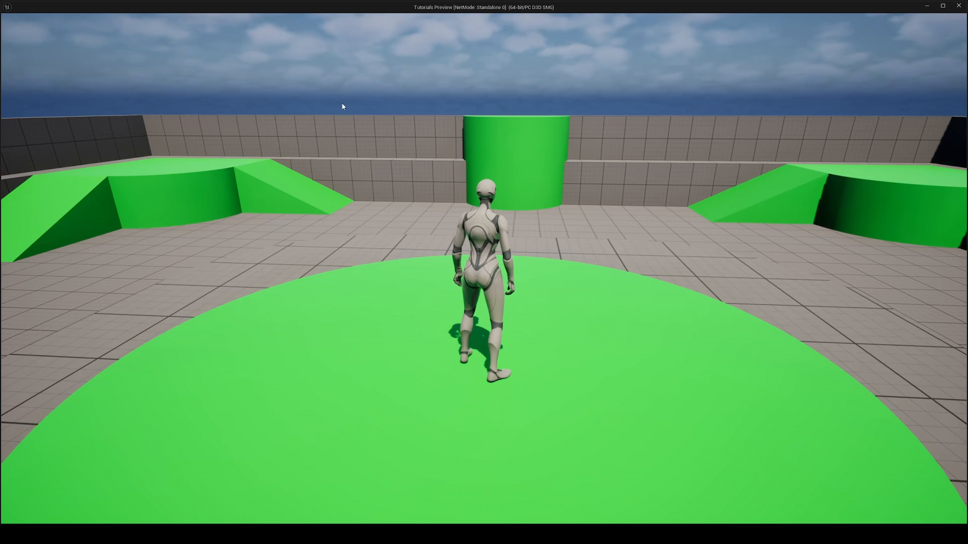
{"action": "left_click", "coordinate": [342, 103]}
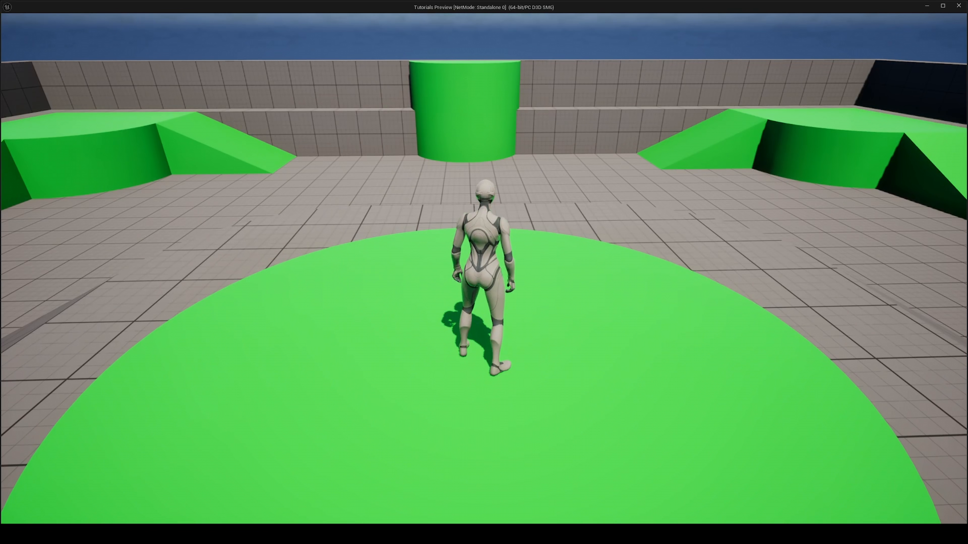
{"action": "key", "text": "Tab"}
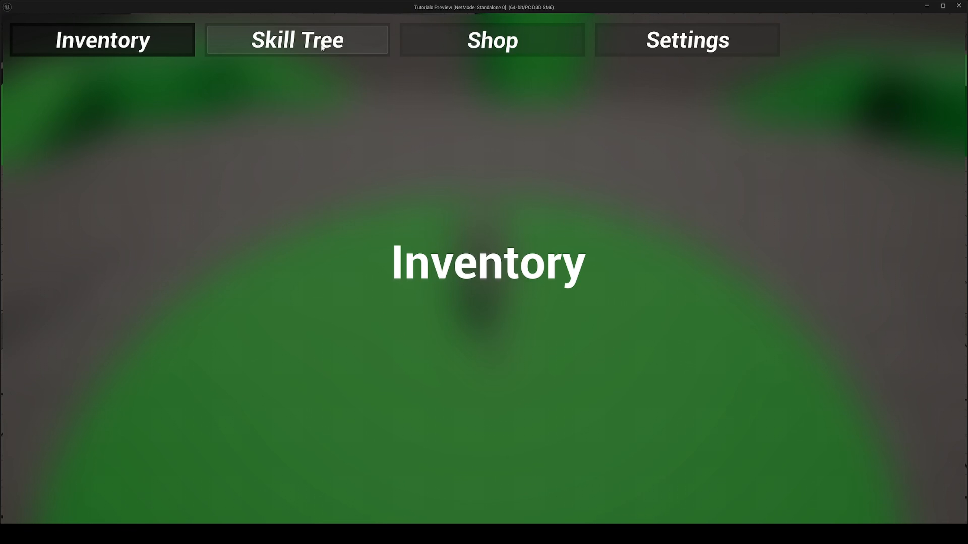
{"action": "left_click", "coordinate": [276, 40]}
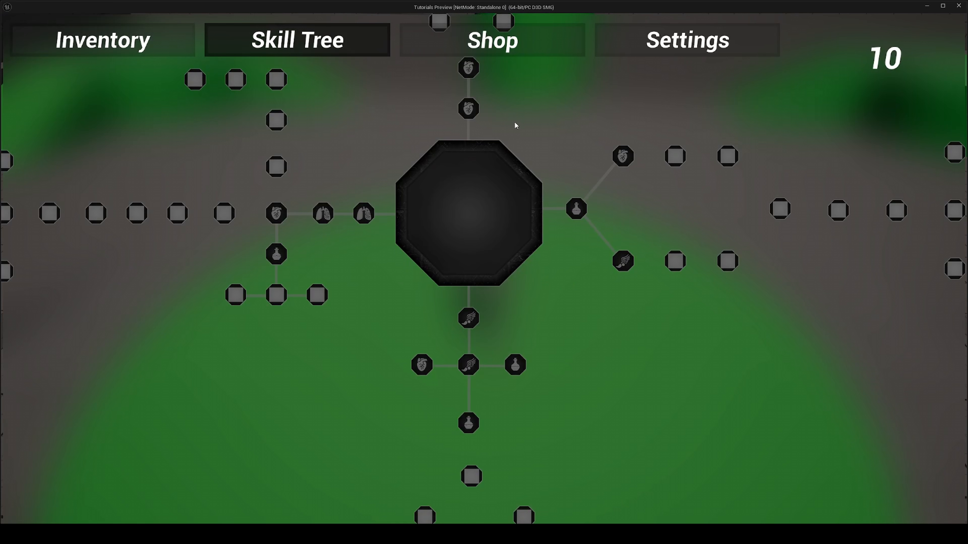
{"action": "scroll", "coordinate": [515, 122], "scroll_direction": "down", "scroll_amount": 2}
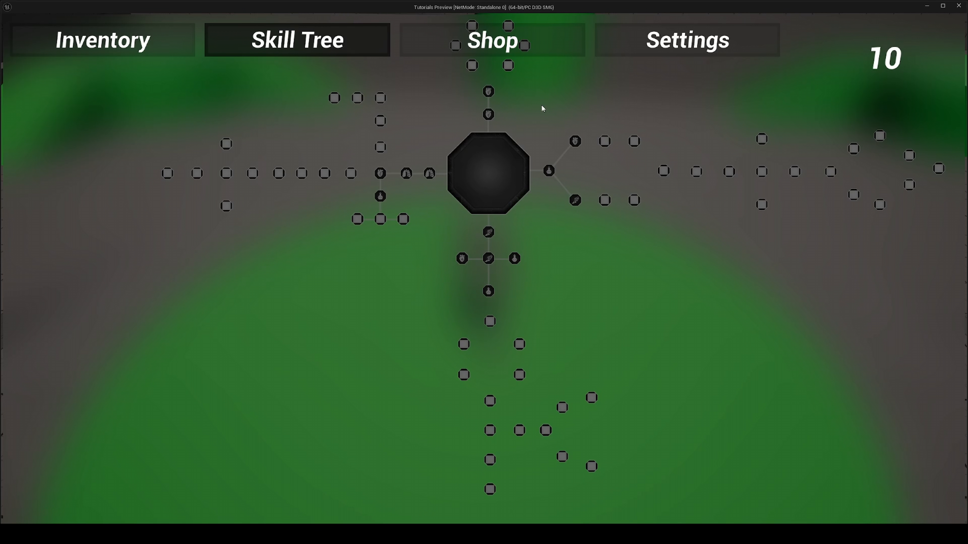
{"action": "left_click", "coordinate": [508, 51]}
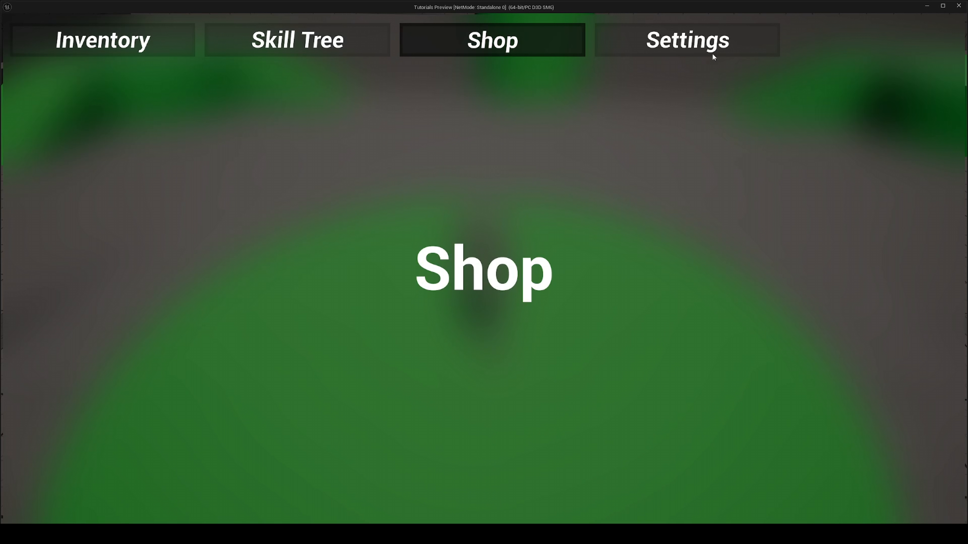
{"action": "left_click", "coordinate": [702, 45]}
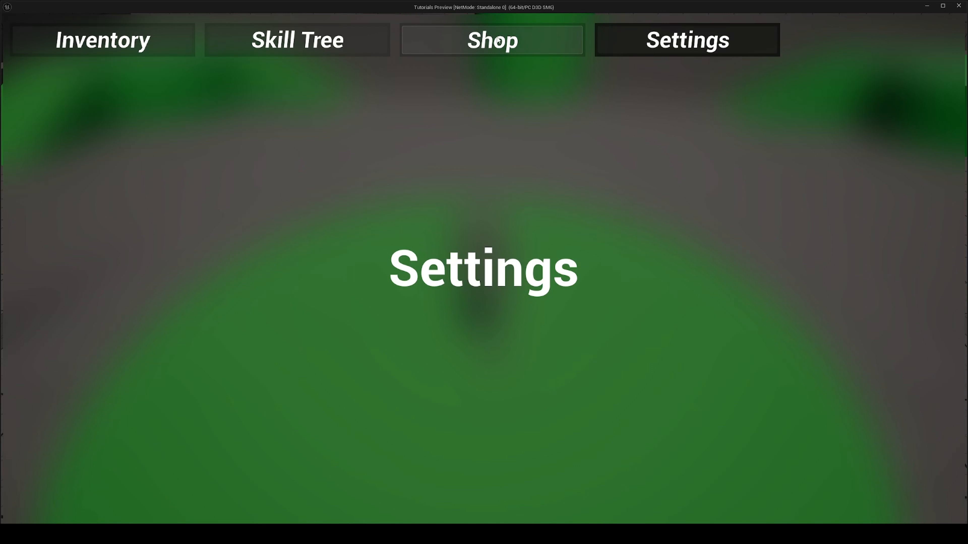
{"action": "left_click", "coordinate": [534, 53]}
{"action": "left_click", "coordinate": [299, 47]}
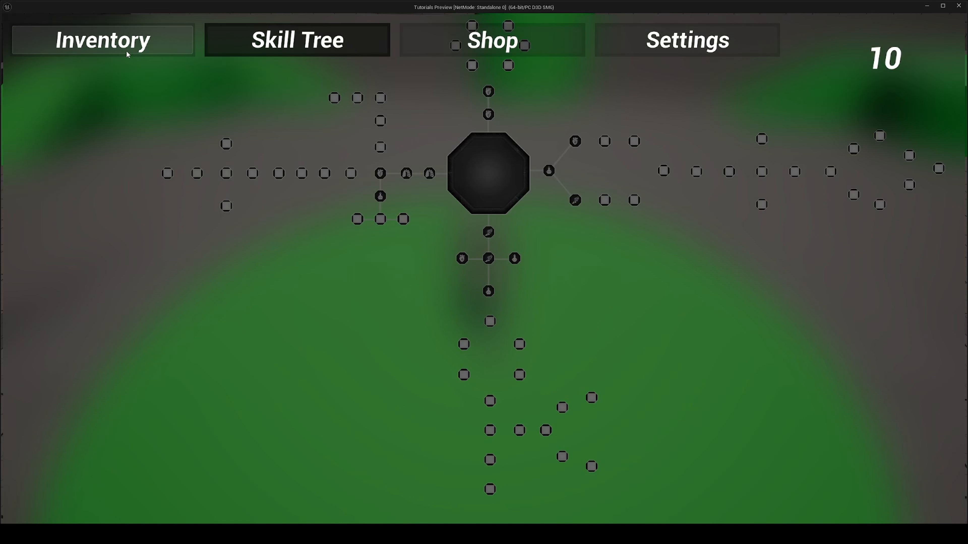
{"action": "left_click", "coordinate": [92, 41]}
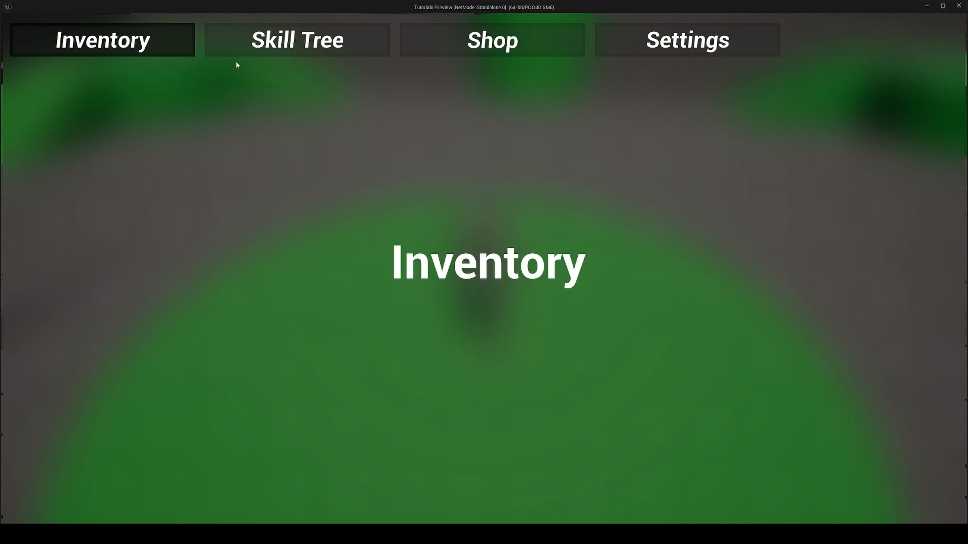